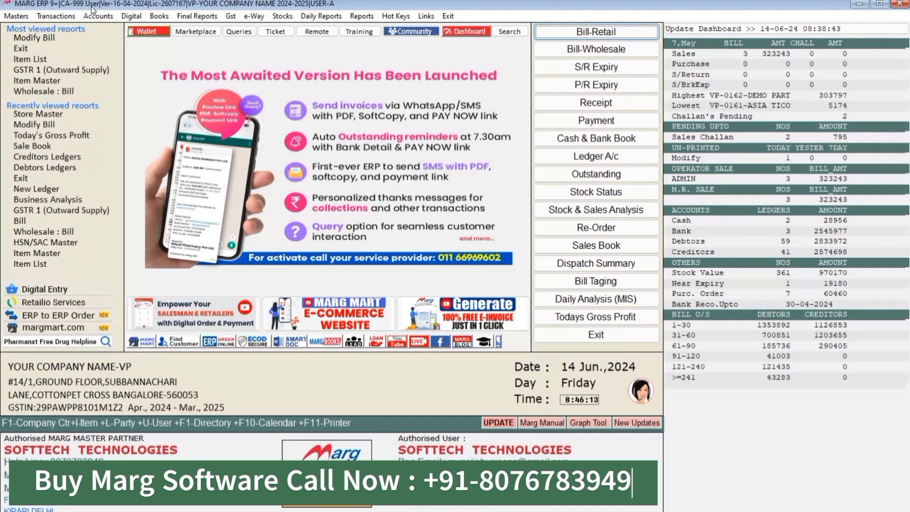
- Open the Item Master list of stock items
left_click(7, 19)
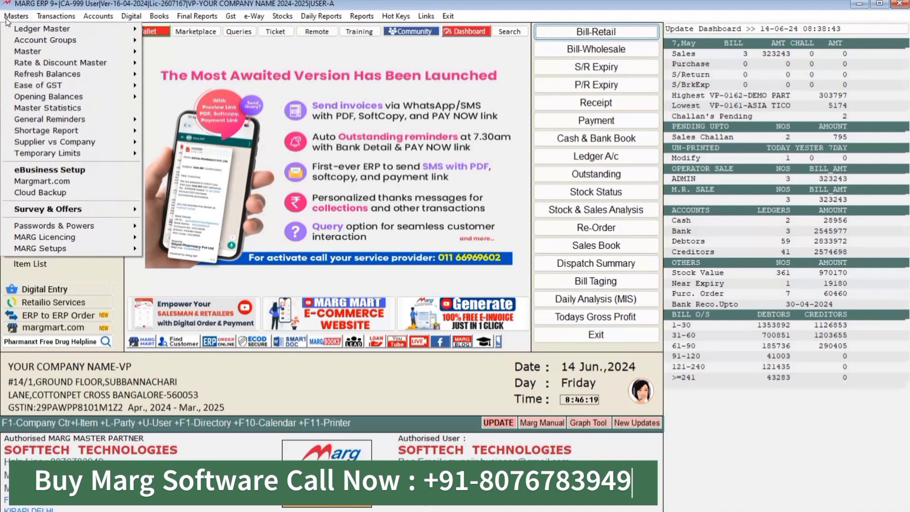
mouse_move(90, 51)
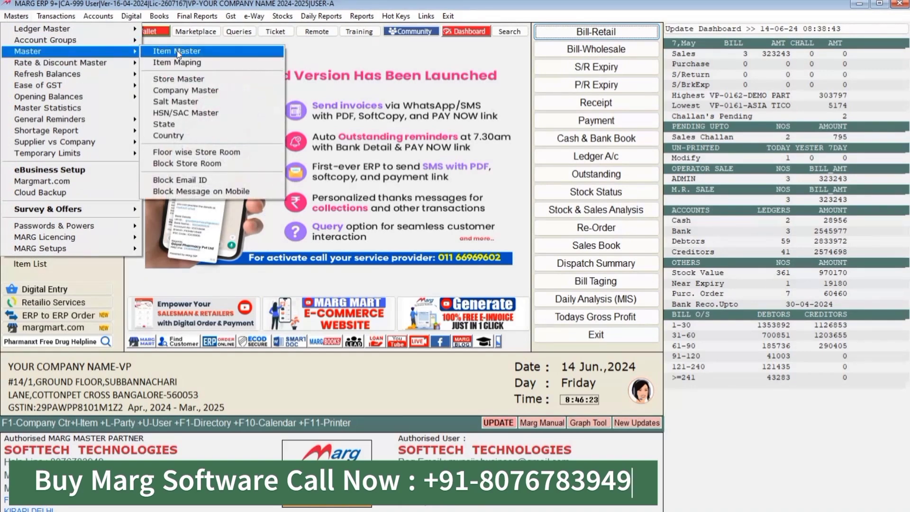
left_click(176, 51)
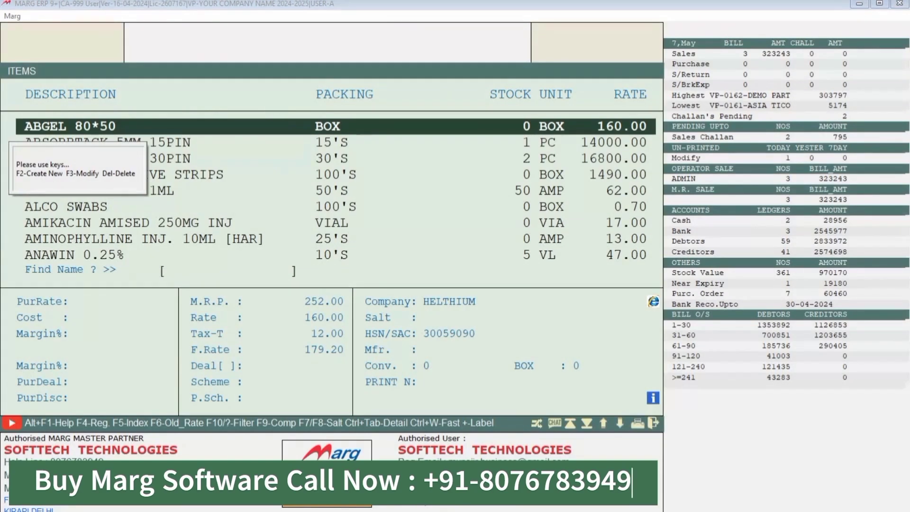
- Browse up and down the item list to examine the existing products with their packing, stock, unit and rate
key("Down")
key("Down")
key("Down")
key("Down")
key("Down")
key("Down")
key("Down")
key("Down")
key("Down")
key("Down")
key("Down")
key("Down")
key("Down")
key("Down")
key("Down")
key("Down")
key("Down")
key("Down")
key("Down")
key("Down")
key("Up")
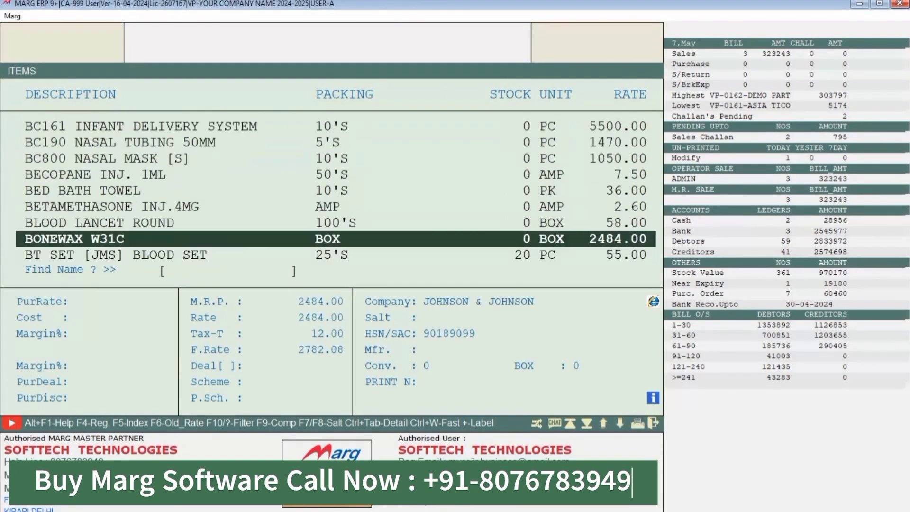
key("Up")
key("Up")
key("Up")
key("Up")
key("Up")
key("Up")
key("Up")
key("Up")
key("Up")
key("Up")
key("Up")
key("Up")
key("Up")
key("Up")
key("Up")
key("Up")
key("Up")
key("Up")
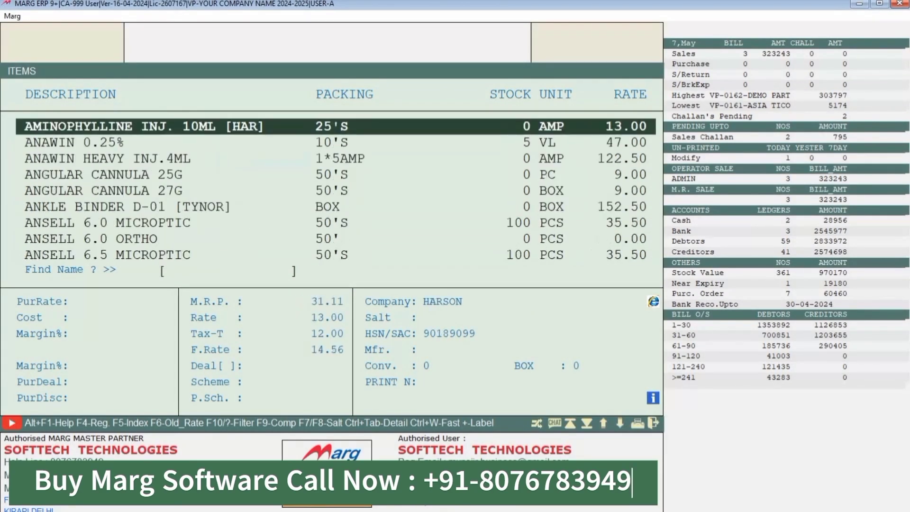
key("Down")
key("Down")
key("Down")
key("Down")
key("Down")
key("Down")
key("Down")
key("Down")
key("Down")
key("Down")
key("Down")
key("Down")
key("Down")
key("Down")
key("Down")
key("Down")
key("Down")
key("Down")
key("Down")
key("Down")
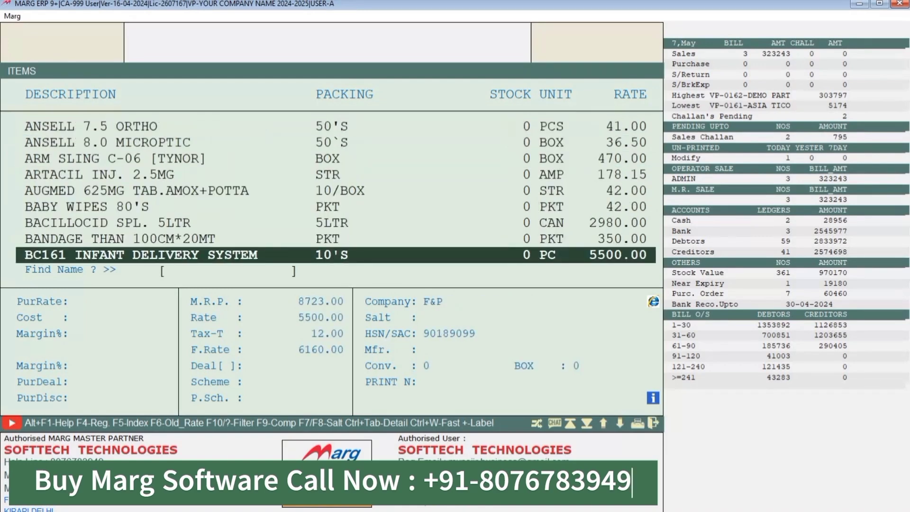
key("Up")
key("Up")
key("Up")
key("Up")
key("Up")
key("Up")
key("Up")
key("Up")
key("Up")
key("Up")
key("Up")
key("Up")
key("Up")
key("Up")
key("Up")
key("Up")
key("Up")
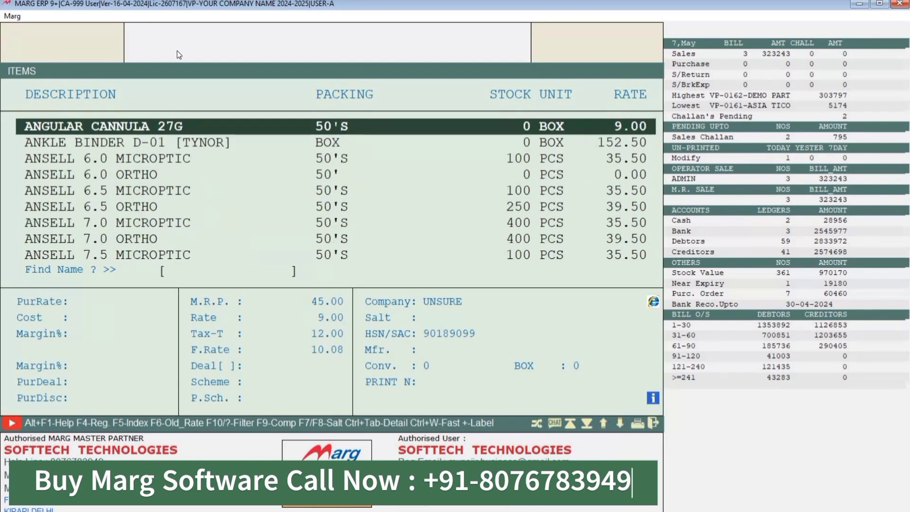
- Create a new product named CROCIN NEW 20MG with packing 1*10, keeping the default unit
key("alt+c")
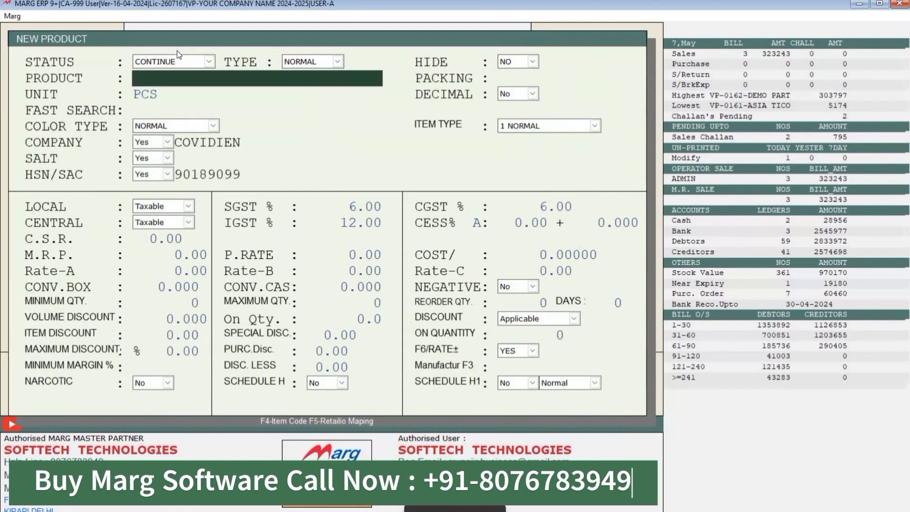
type("CROCIN")
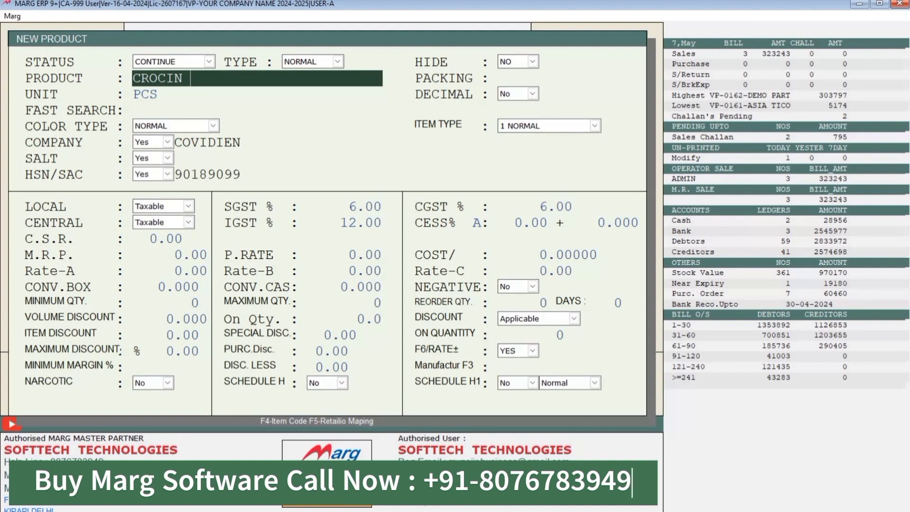
type(" NEW 20MG")
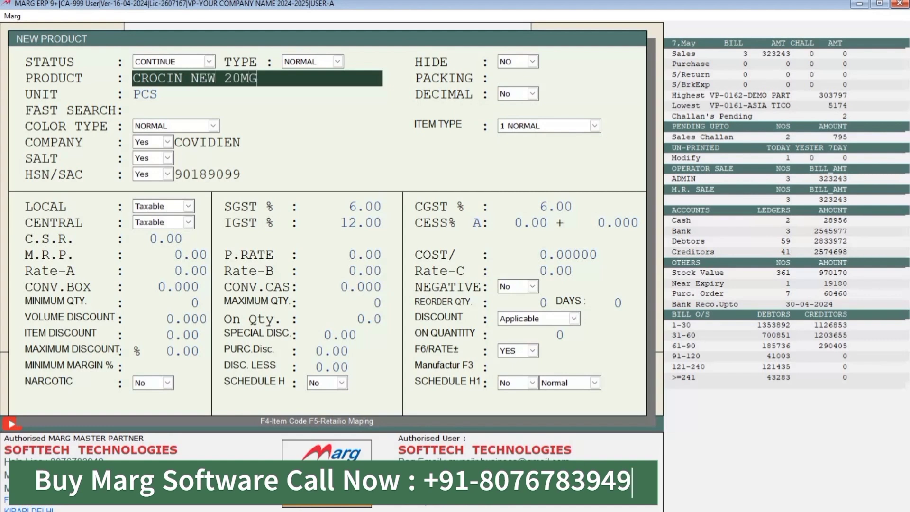
key("Return")
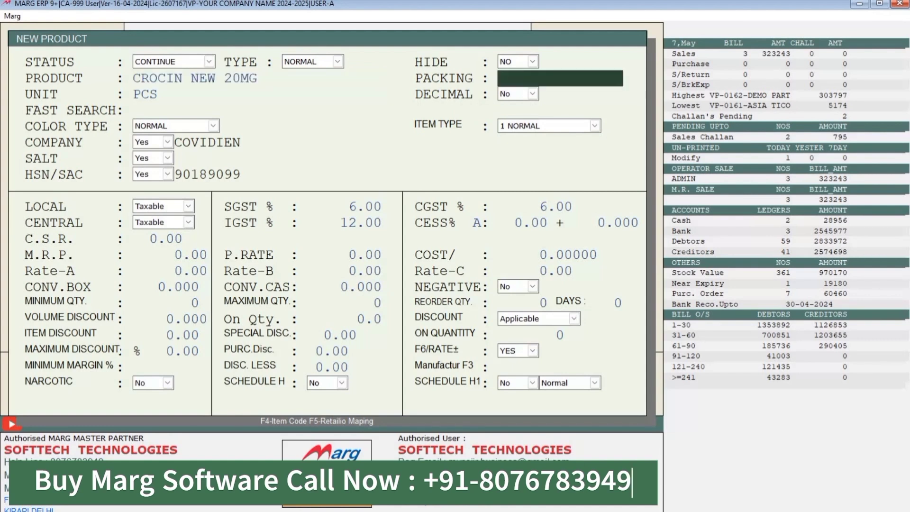
type("1*10")
key("Return")
key("Return")
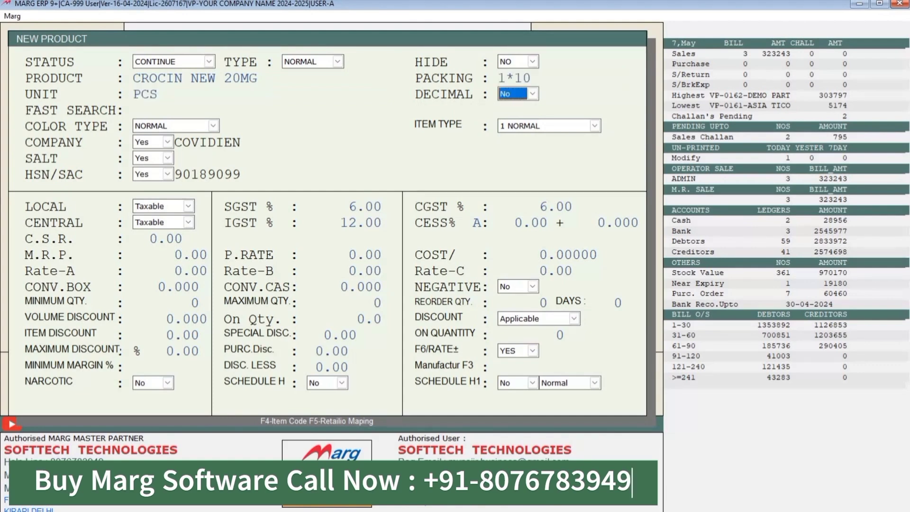
- Keep the default decimal, color and item type options and assign CIPLA as the product's company
key("Return")
key("Return")
key("Return")
key("Return")
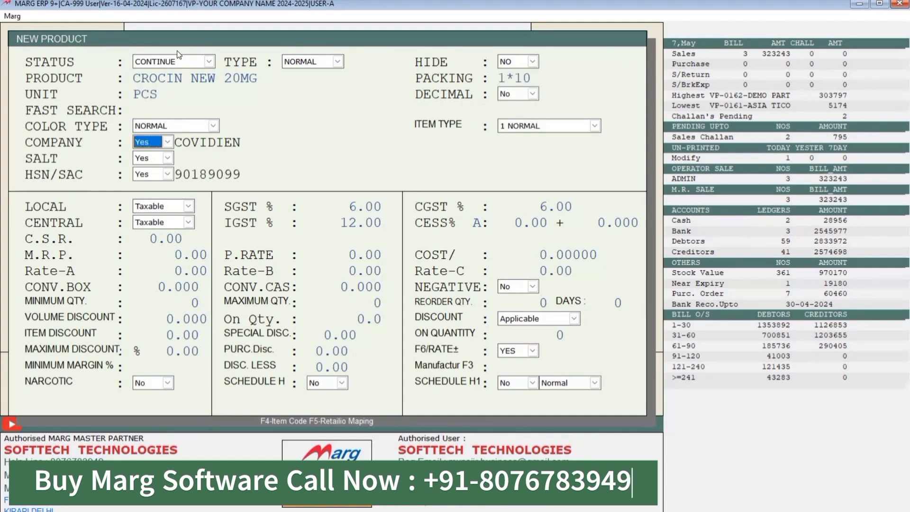
key("Return")
key("Up")
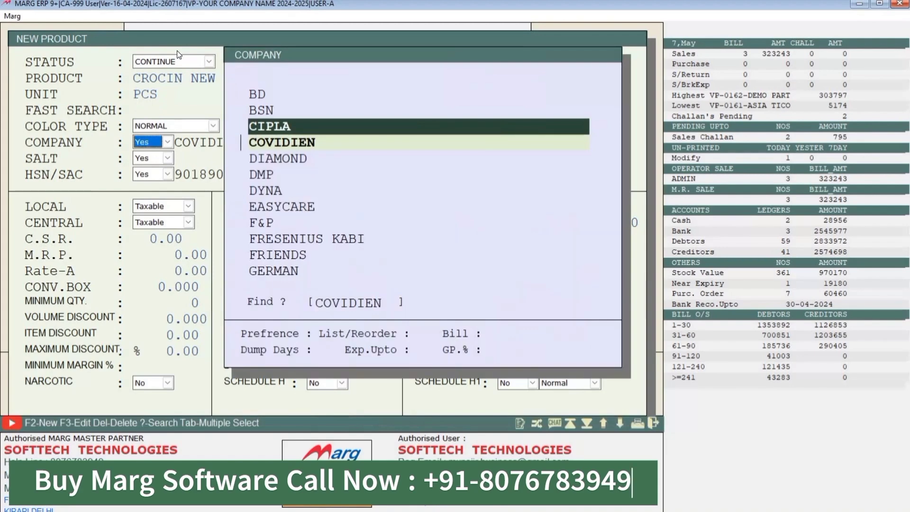
key("Return")
- Leave the salt empty, assign HSN/SAC code 90189023 and accept its default tax settings
key("Return")
key("Return")
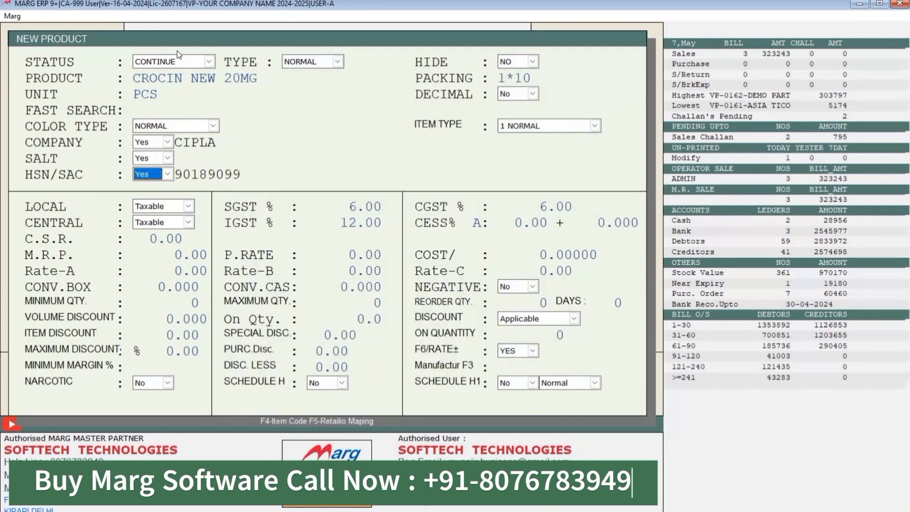
key("Return")
key("Up")
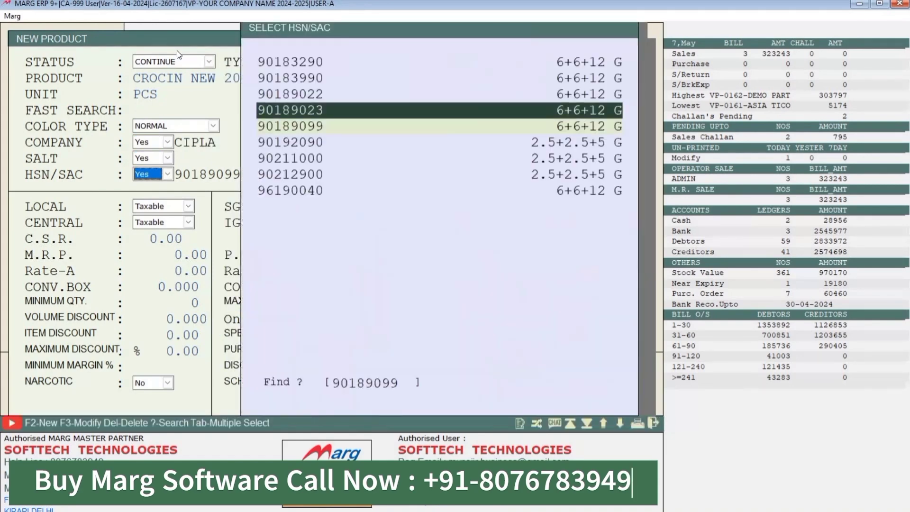
key("Return")
key("Return")
key("Return")
key("Return")
key("Return")
key("Return")
key("Return")
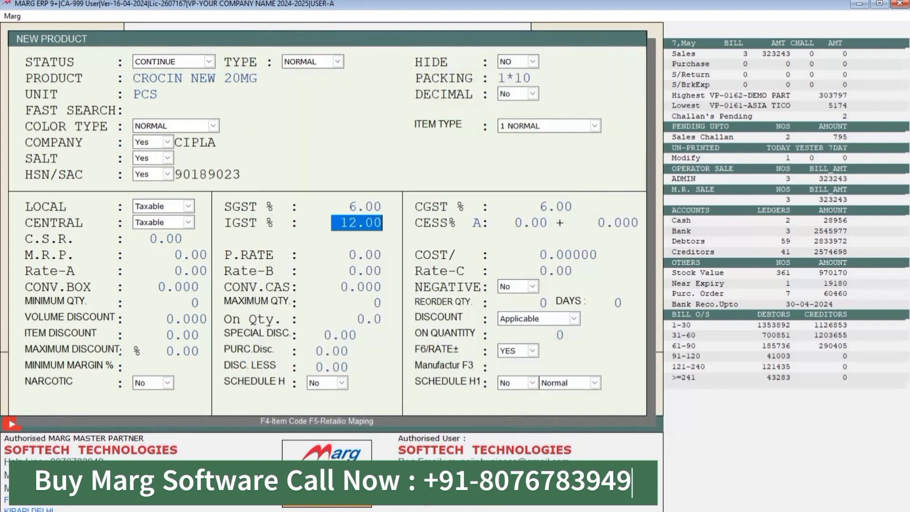
key("Return")
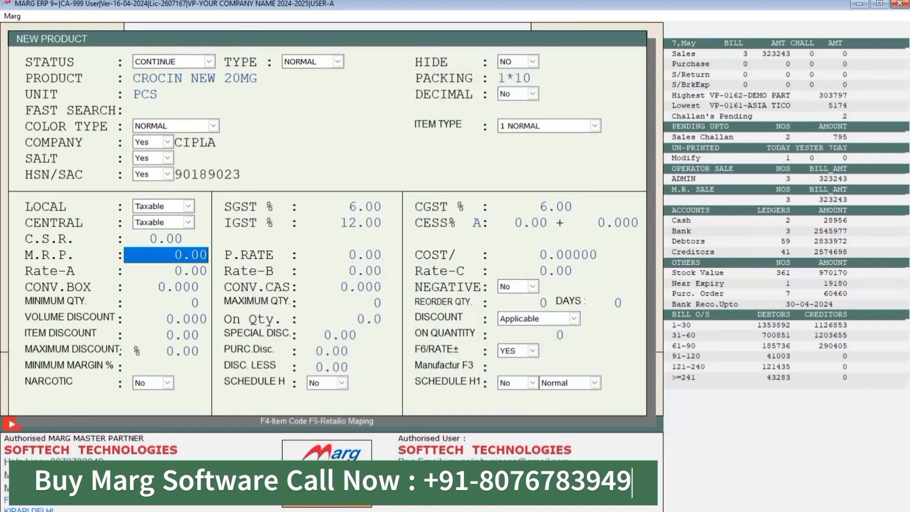
- Set the product's M.R.P. to 25, its purchase rate to 11 and its cost to 12
type("25 .")
key("Return")
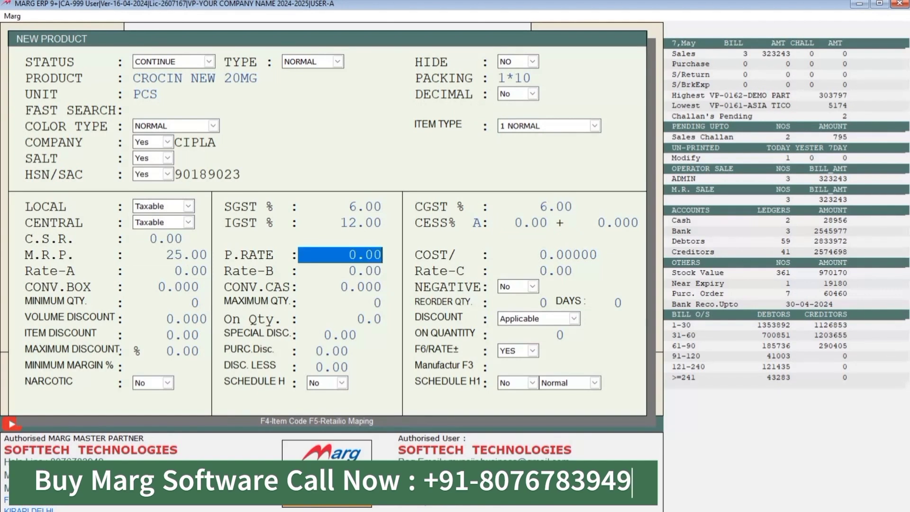
type("11 .")
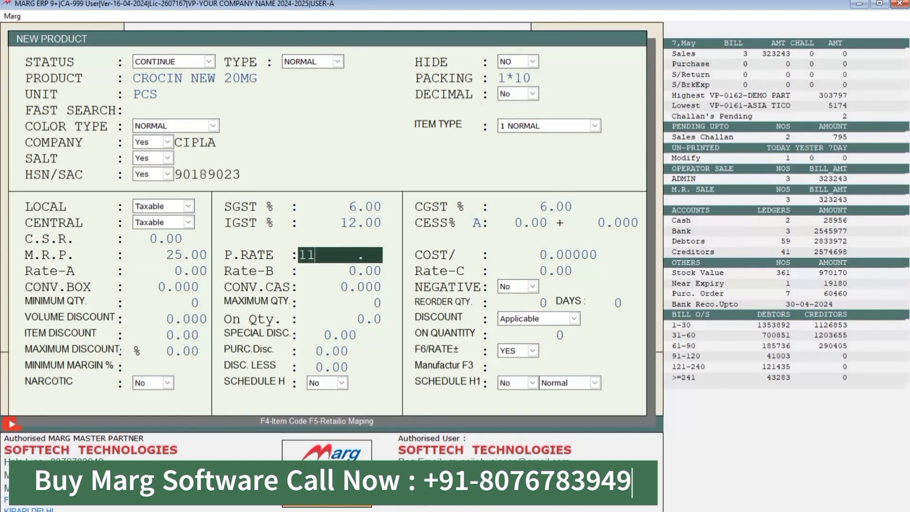
key("Return")
type("12      .")
key("Return")
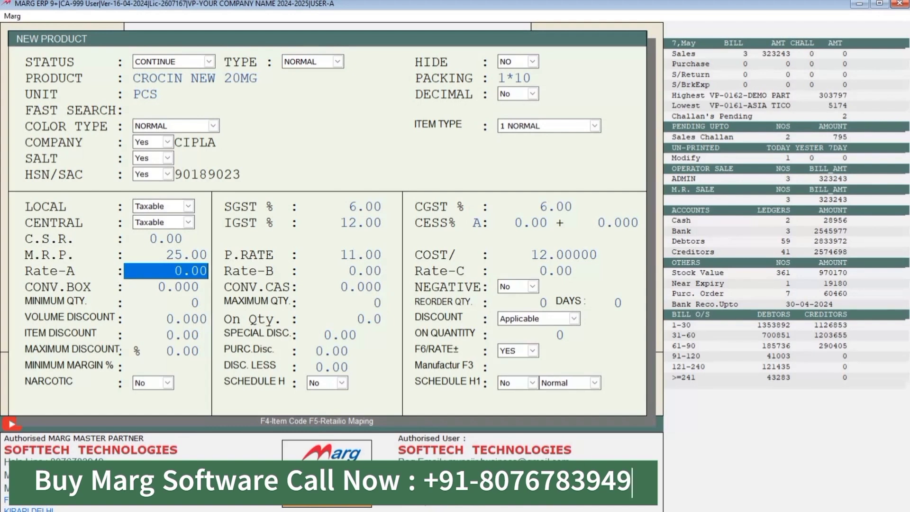
- Pass over the remaining rate and conversion fields and examine the item, volume and maximum discount fields
key("Return")
key("Return")
key("Return")
key("Return")
key("Return")
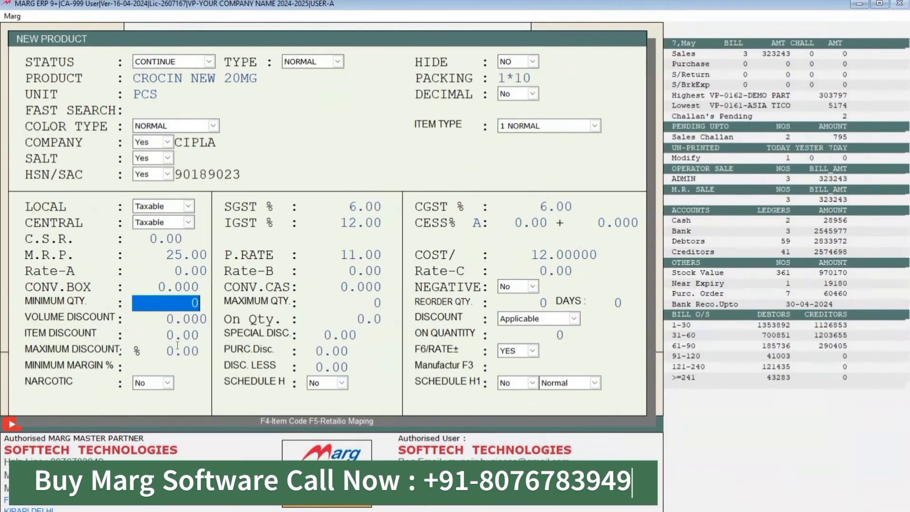
left_click(153, 334)
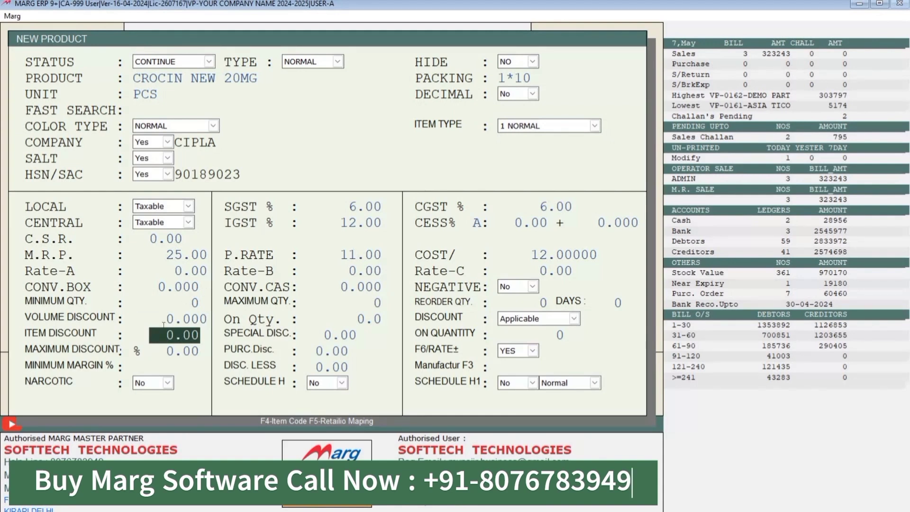
left_click(163, 323)
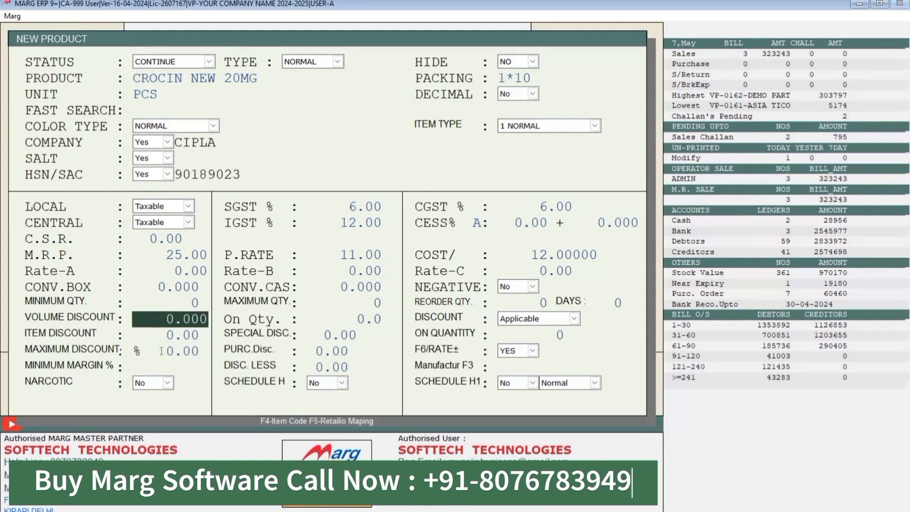
left_click(161, 351)
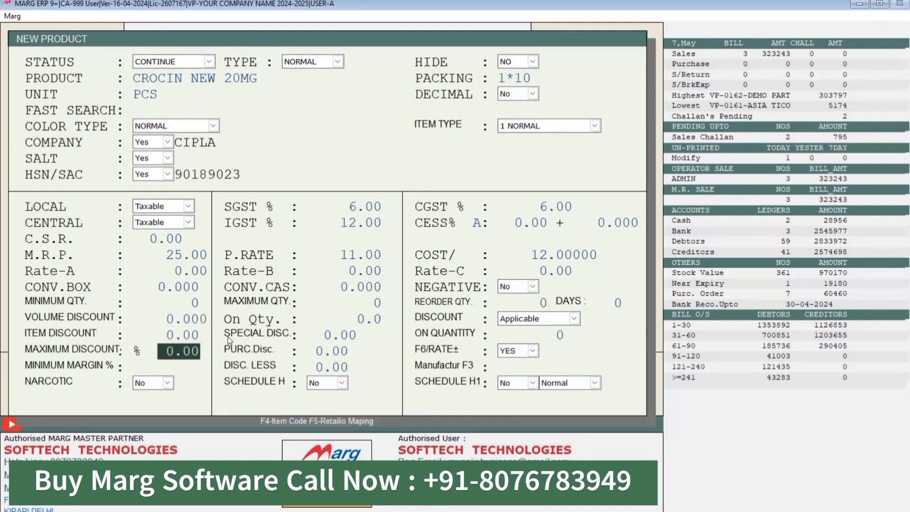
- Set a special discount of 15 that applies on a quantity of 25
left_click(327, 333)
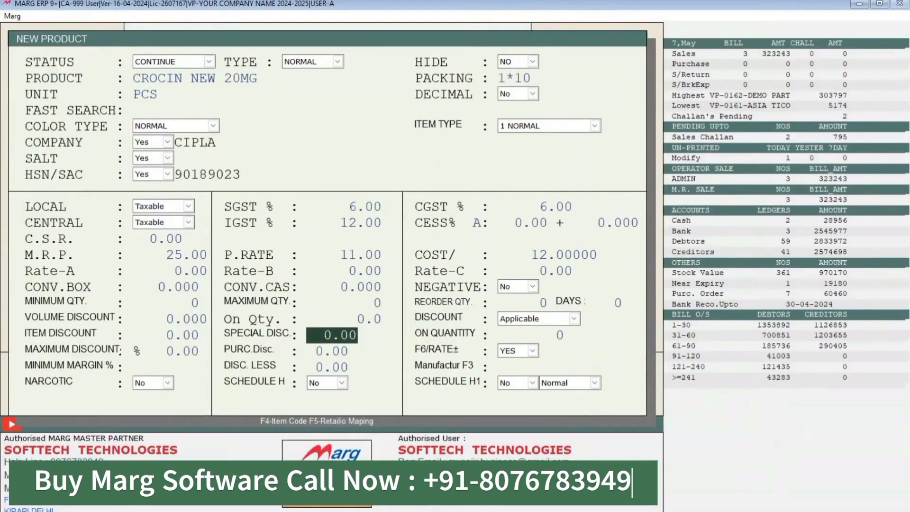
type("15")
key("Return")
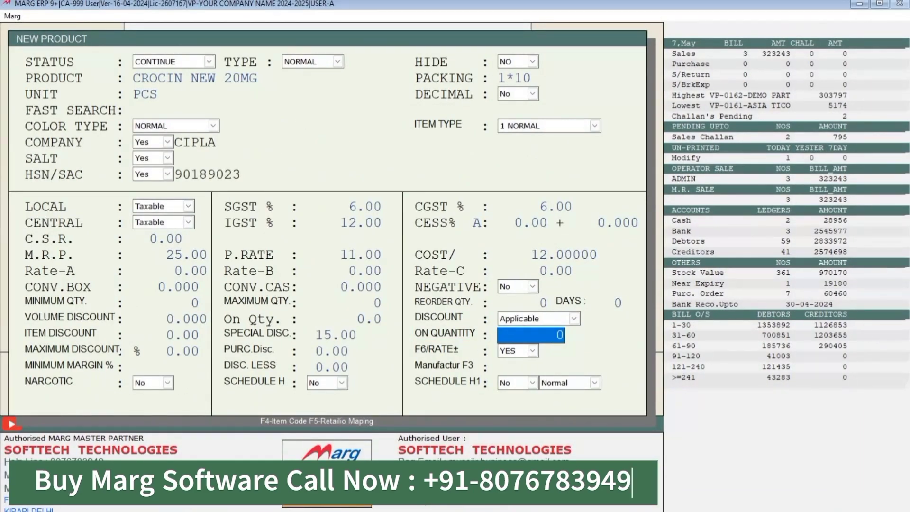
type("25")
key("Return")
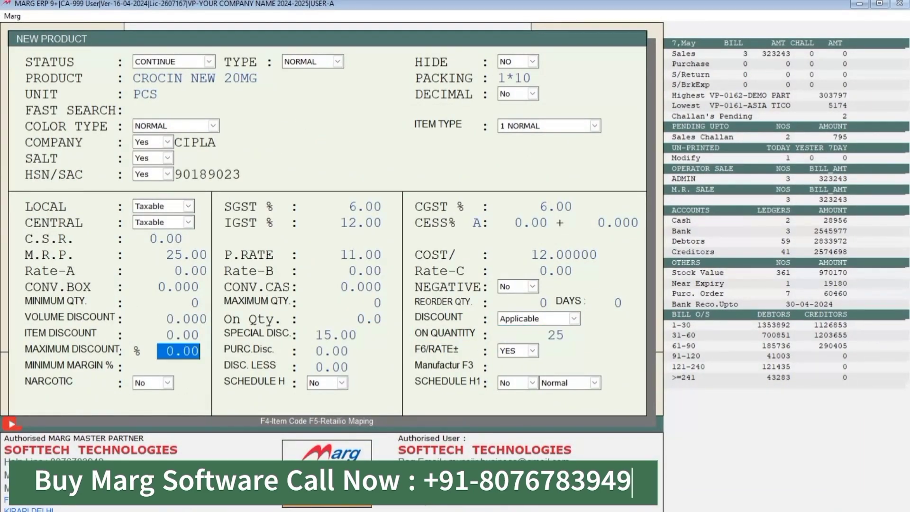
- Accept the remaining discount, margin and schedule fields at their defaults, save the new product and return to the item list
key("Return")
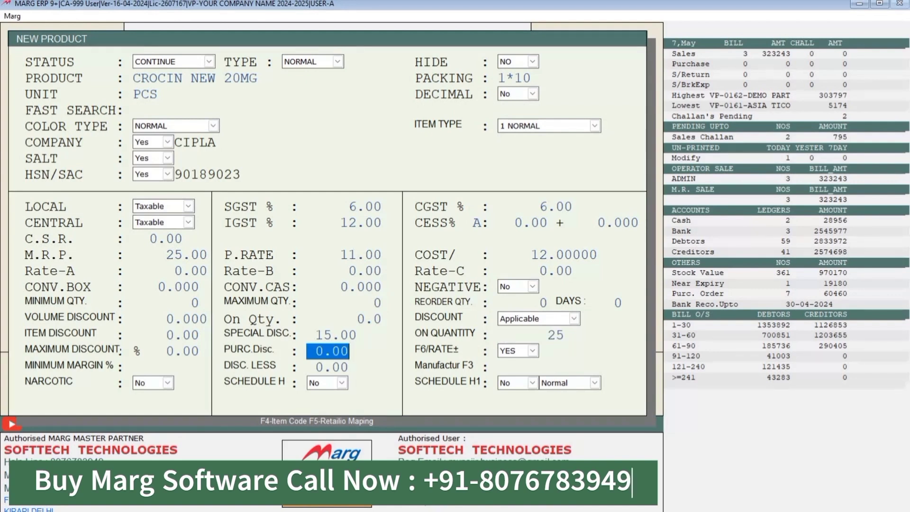
left_click(164, 335)
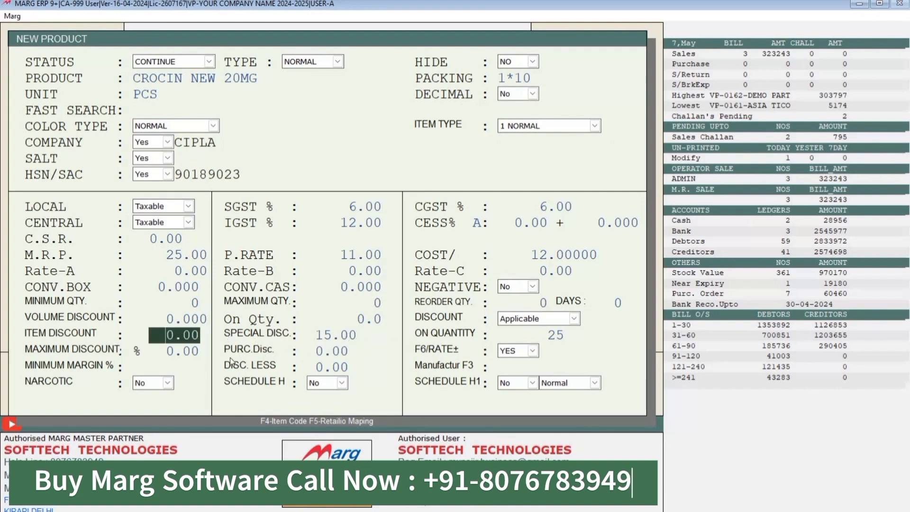
key("Return")
key("Return")
key("Return")
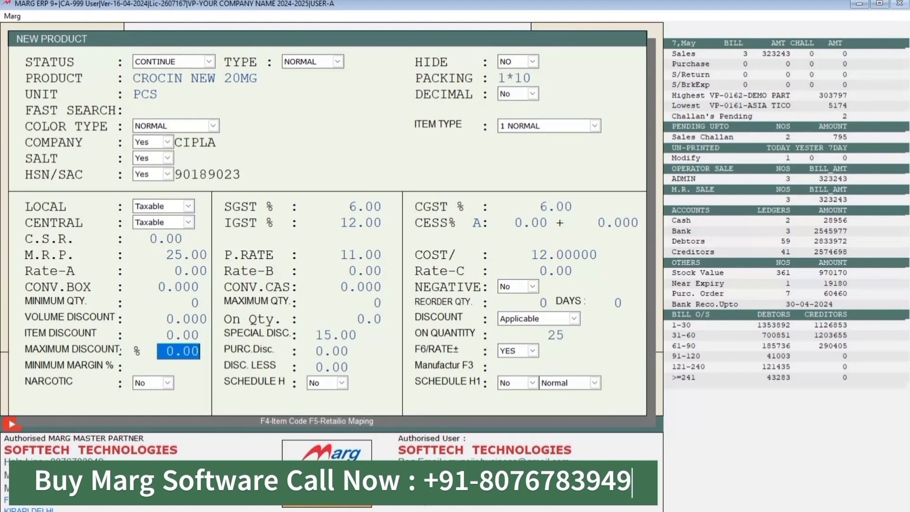
key("Return")
key("Return")
key("Return")
key("Return")
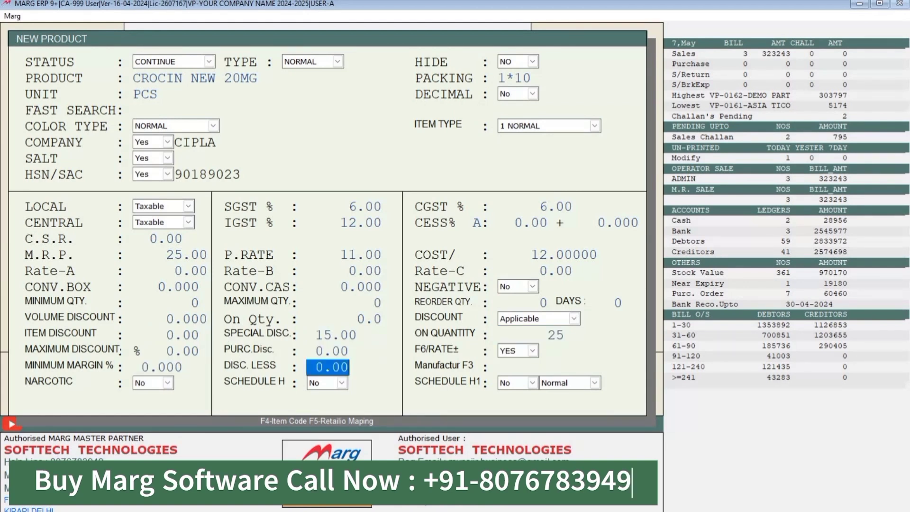
key("Return")
key("Return")
key("Return")
key("Return")
key("Return")
key("Return")
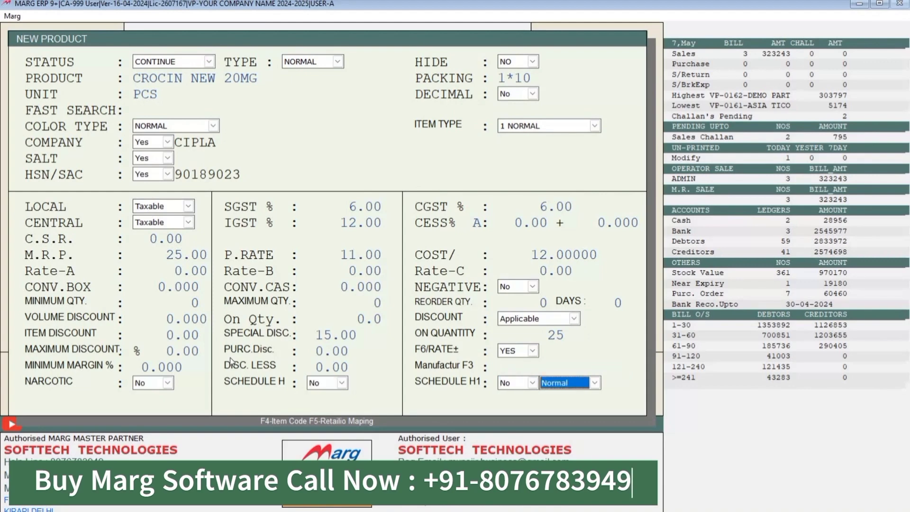
key("Return")
key("Return")
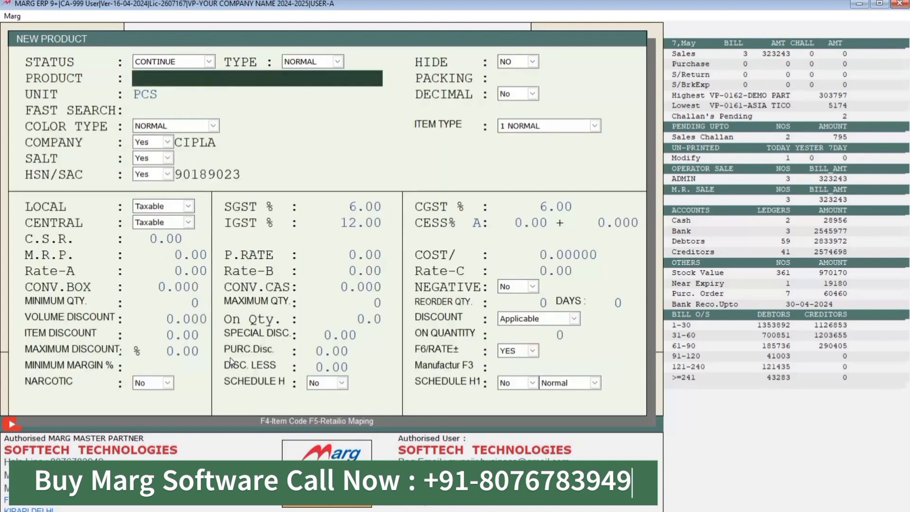
key("Escape")
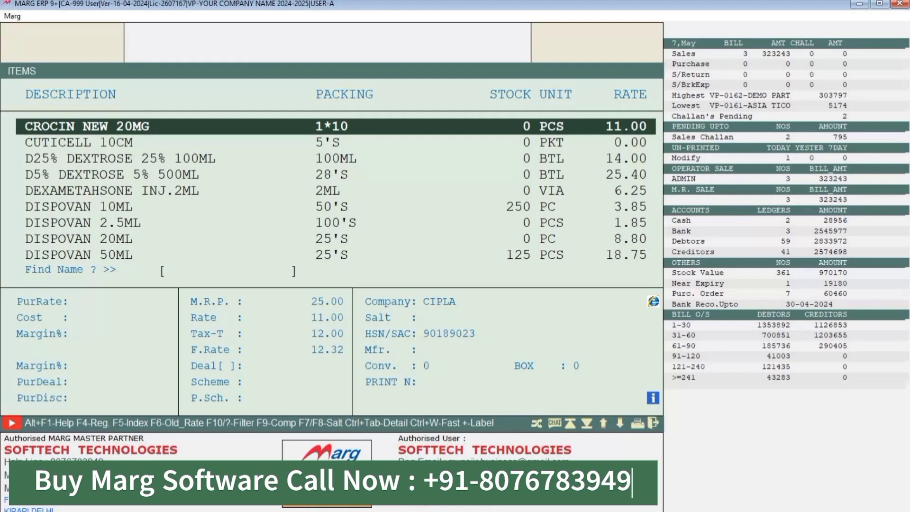
- Open CROCIN NEW 20MG for modification and for deletion, backing out of both without changing the product
key("Return")
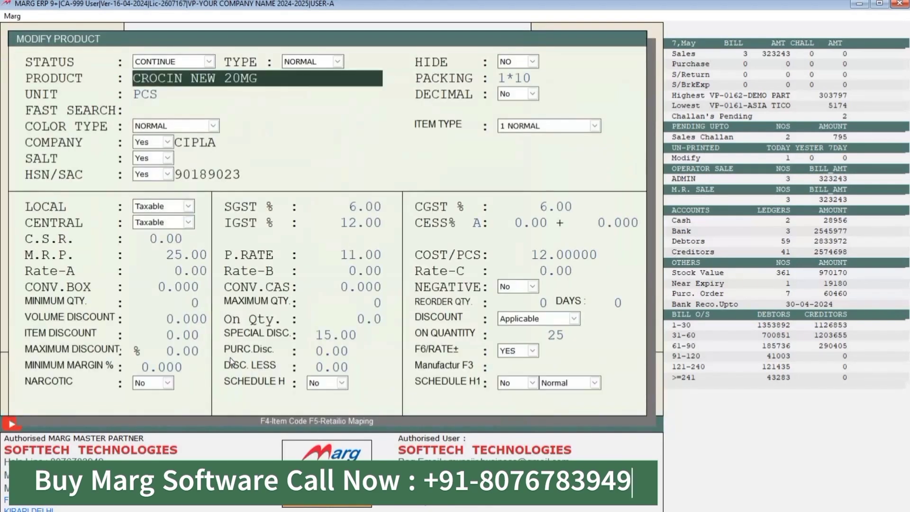
key("Escape")
key("Right")
key("Return")
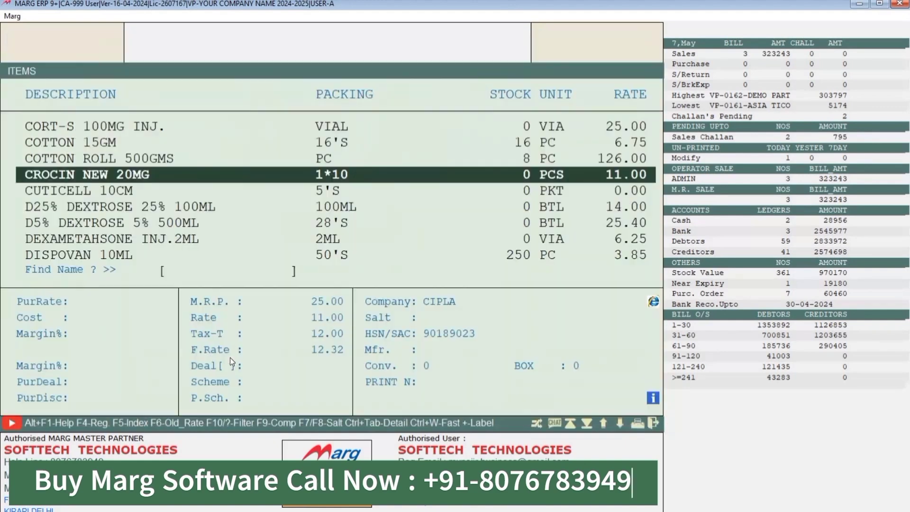
key("Delete")
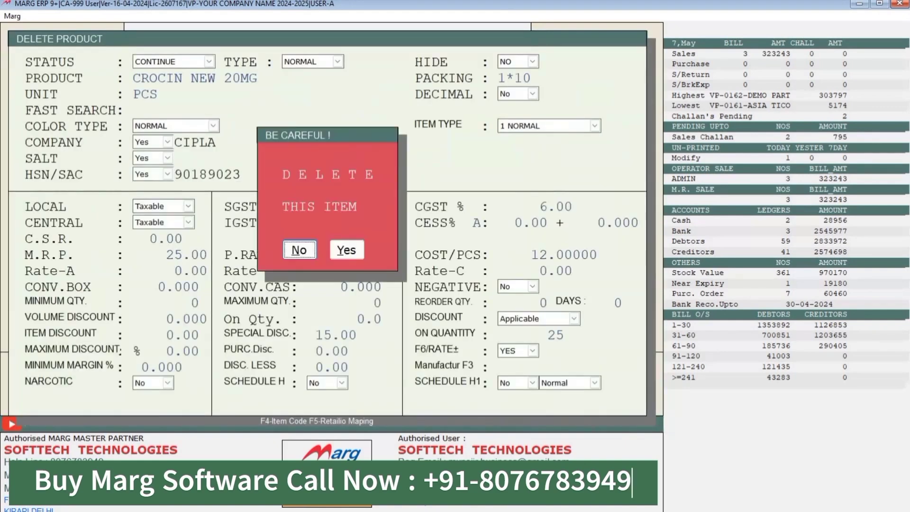
key("Return")
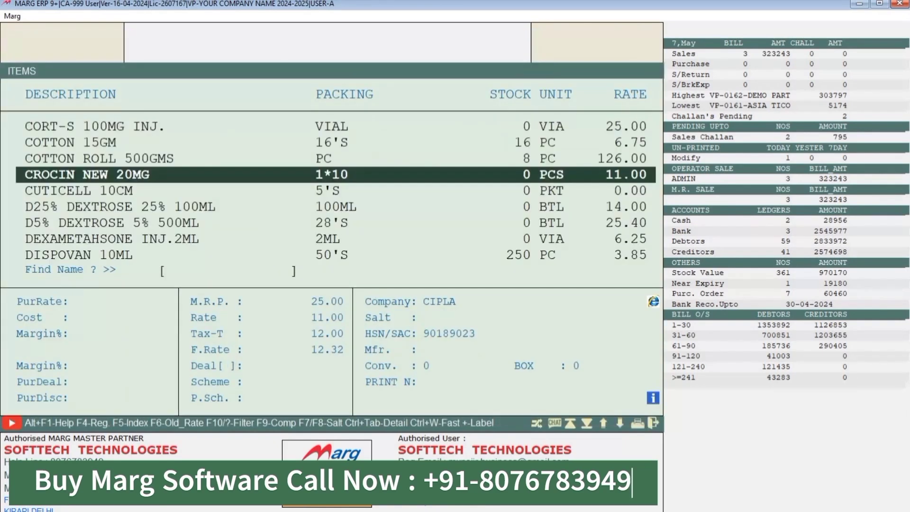
- Close the item list and start a new purchase bill
key("Up")
key("Up")
key("Escape")
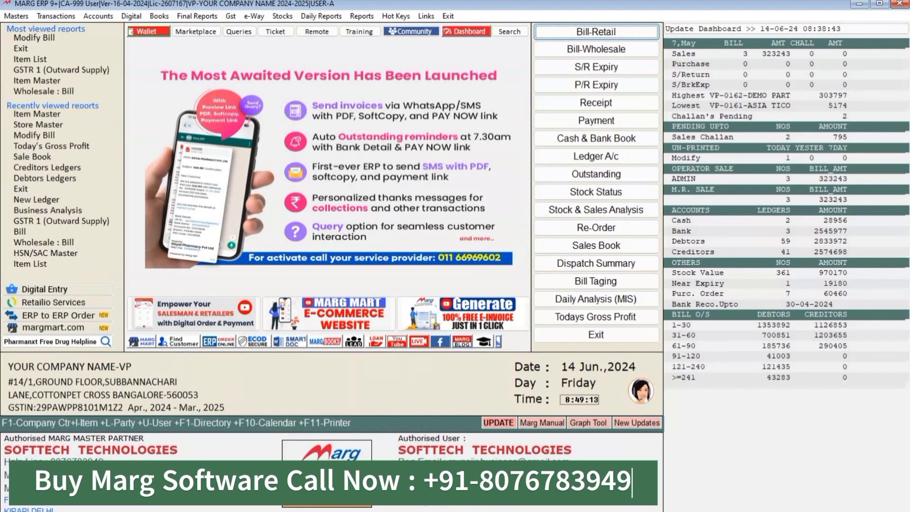
left_click(54, 17)
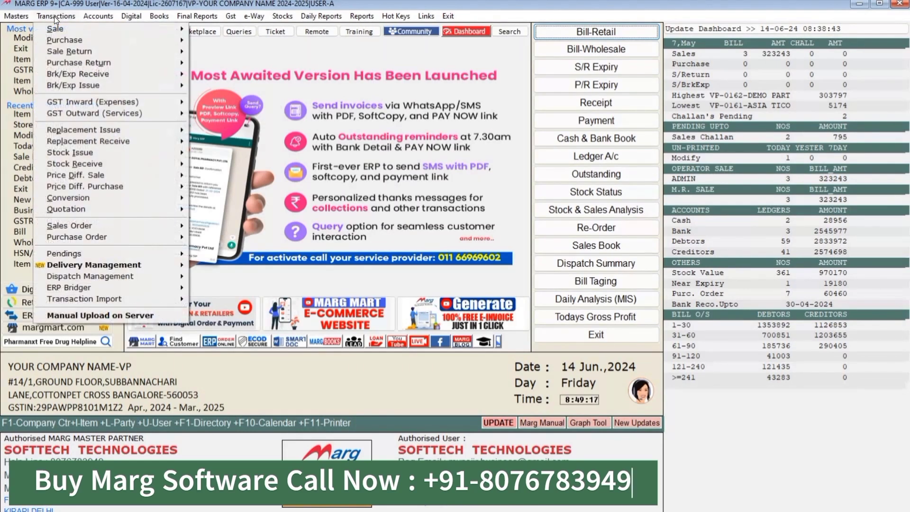
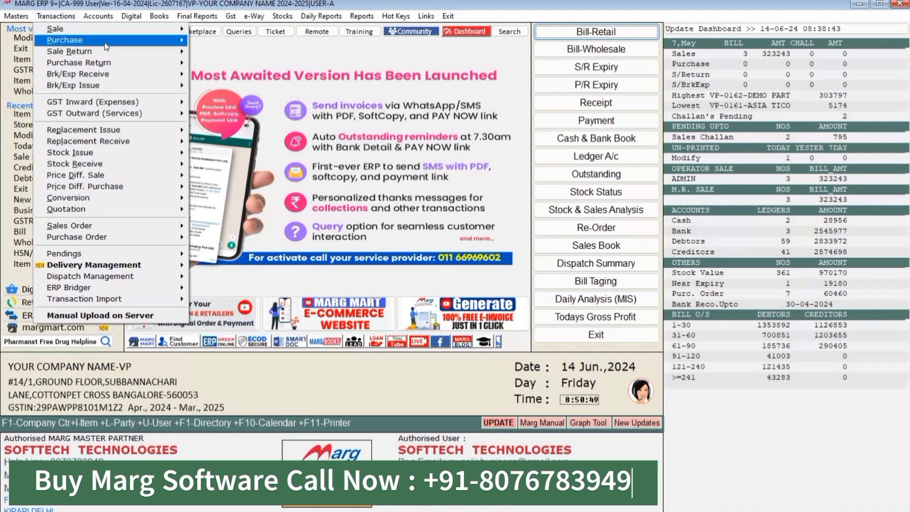
mouse_move(104, 42)
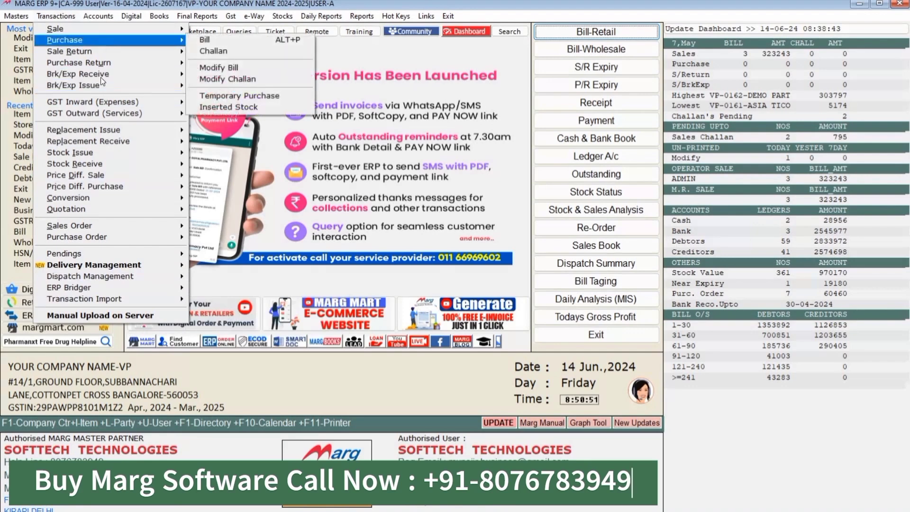
left_click(224, 37)
key("Return")
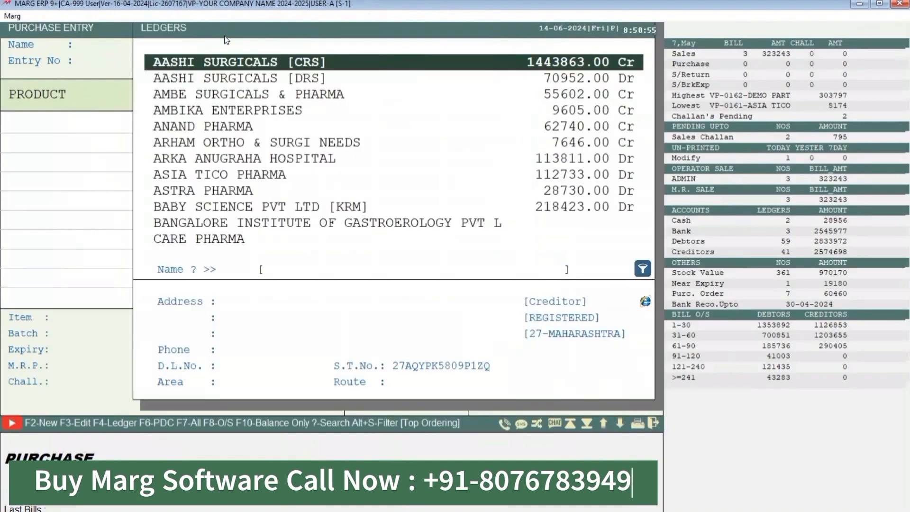
- Start a new ledger named SHARMA NEW TRADERS under Sundry Creditors (Suppliers), with Bill by Bill balancing and the same mailing name
key("F2")
key("Return")
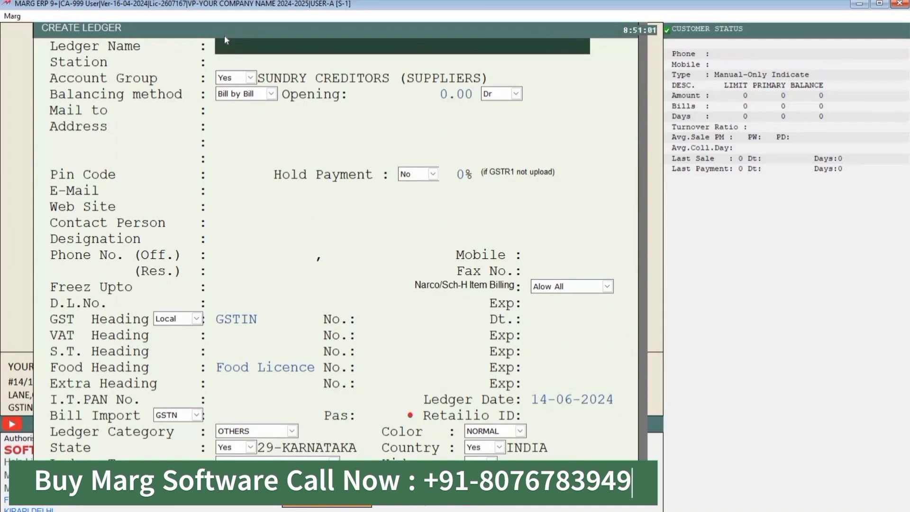
type("SHARMA NEW TRADERS")
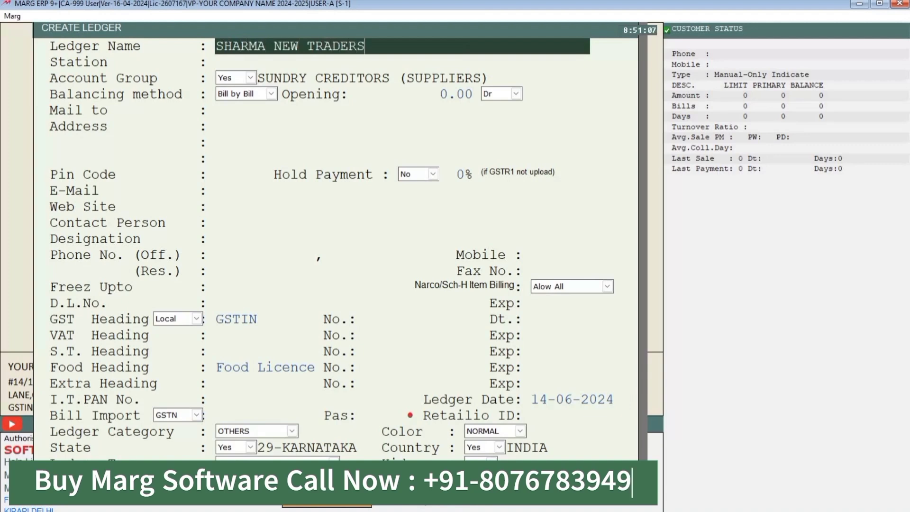
key("Return")
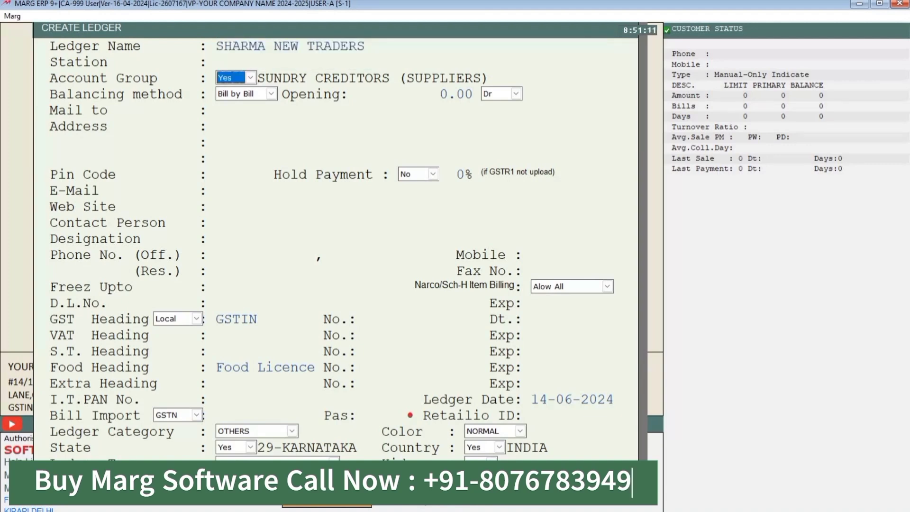
key("Return")
key("Return")
key("Return")
key("Return")
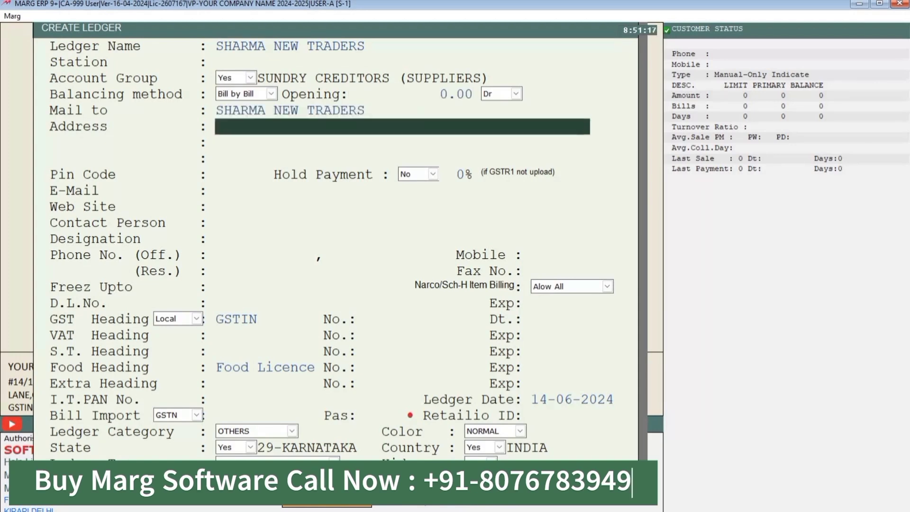
- Leave the supplier's address, pin code, e-mail, contact, phone and freeze fields blank, up to the drug licence number
key("Return")
key("Return")
key("Return")
key("Return")
key("Return")
key("Return")
key("Return")
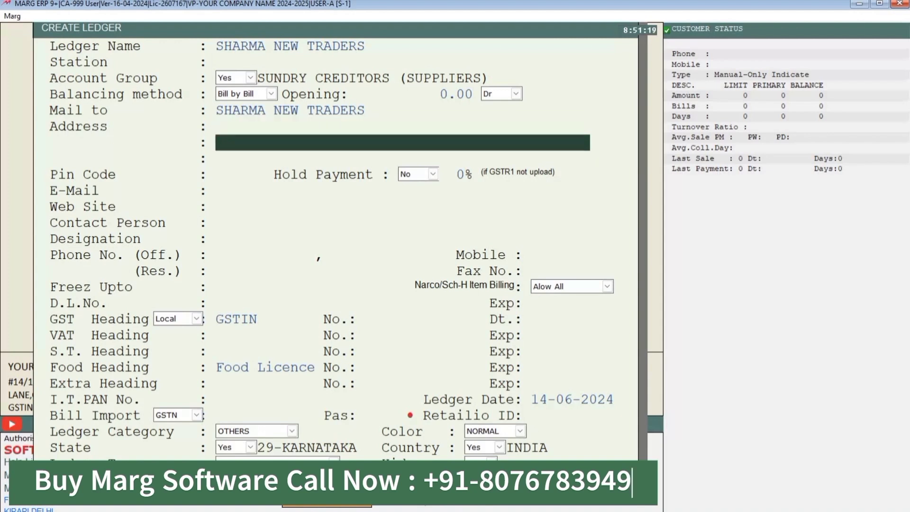
key("Return")
key("Return")
key("Return")
key("Return")
key("Return")
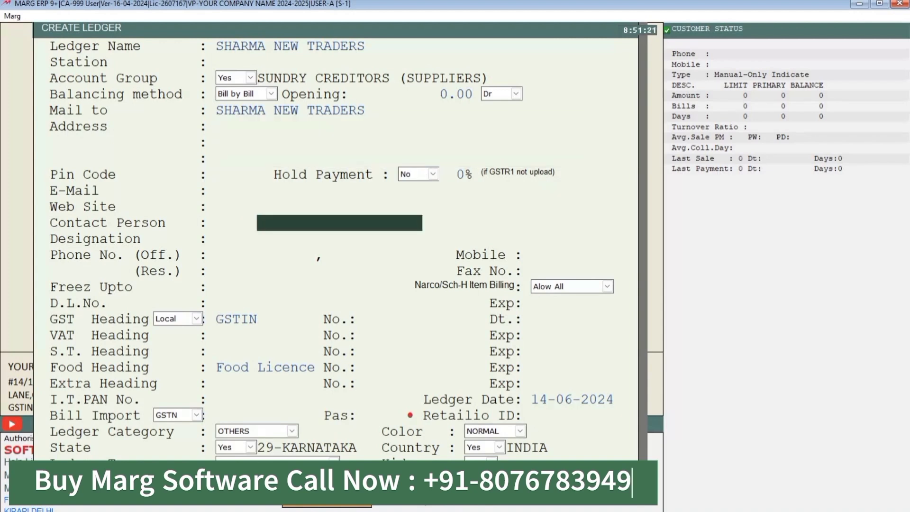
key("Return")
key("Return")
key("Return")
key("Return")
key("Return")
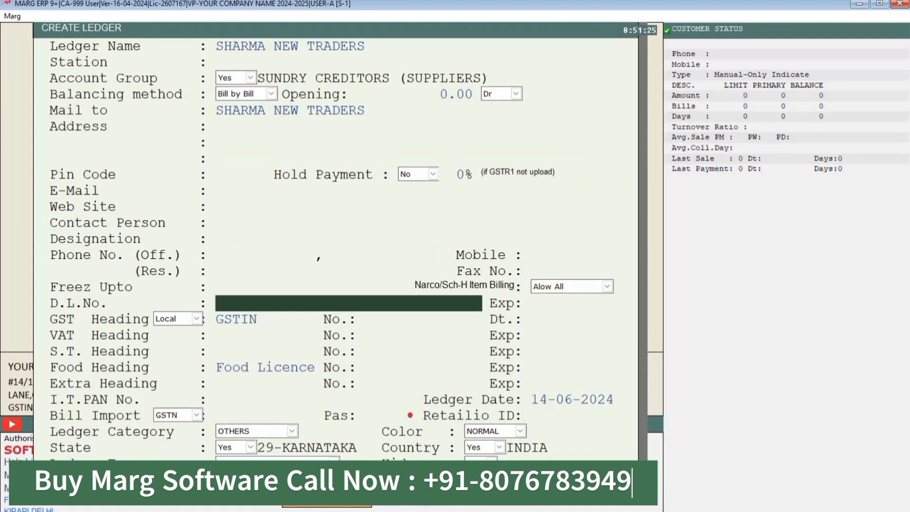
- Leave the supplier's drug licence, GST, VAT, service tax, food licence and PAN details unfilled, accepting the default headings and ledger date
key("Return")
key("Return")
key("Return")
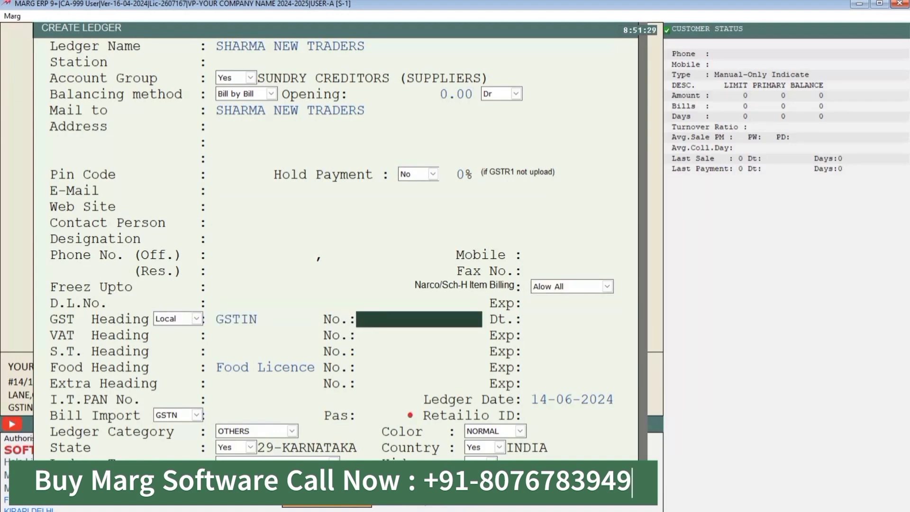
key("Return")
key("Return")
key("Return")
key("Return")
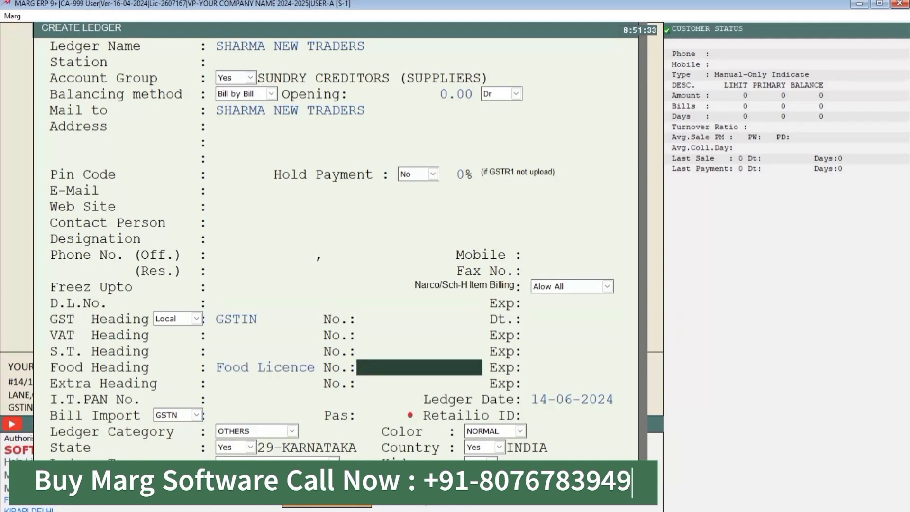
key("Return")
key("Return")
key("Return")
key("Return")
key("Return")
key("Return")
key("Return")
key("Return")
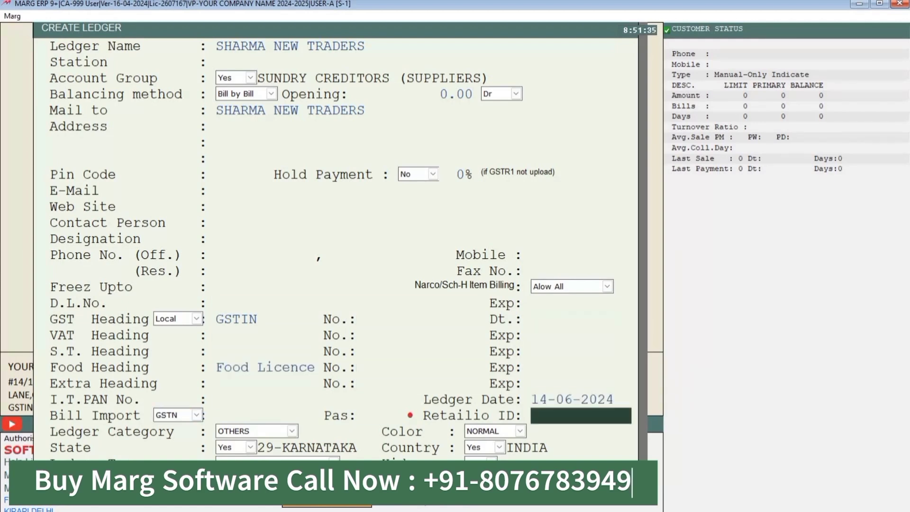
- Accept the remaining category, colour and state defaults, save the supplier ledger and close its detail options
key("Return")
key("Return")
key("Return")
key("Return")
key("Return")
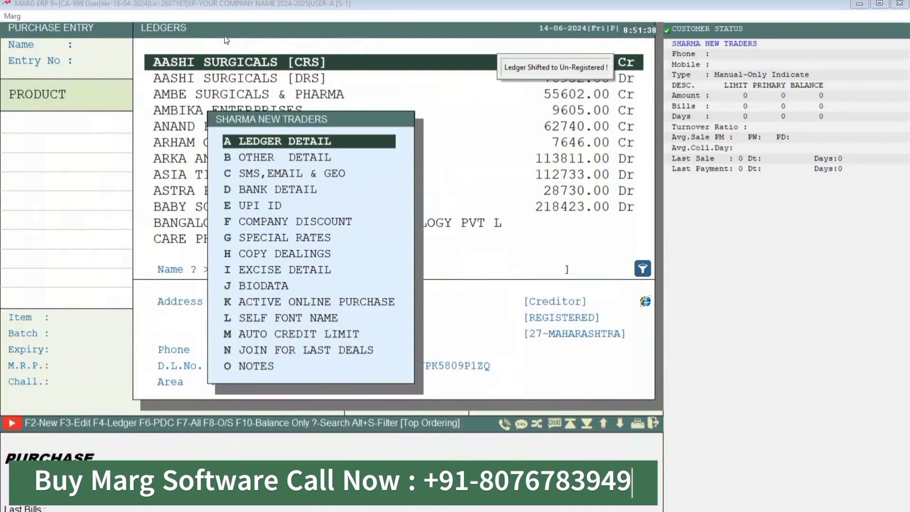
key("Escape")
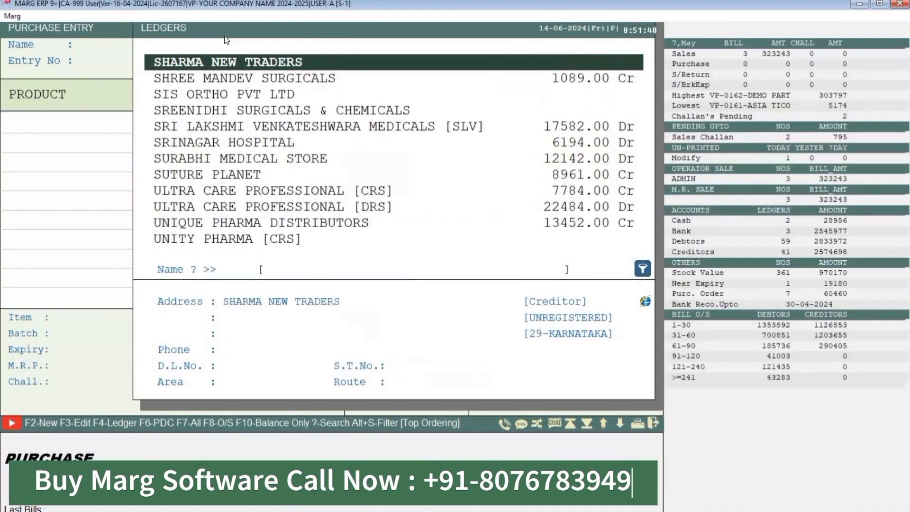
- Select SHARMA NEW TRADERS as the purchase supplier, enter invoice number 3213 and accept the default date and tax type
key("Return")
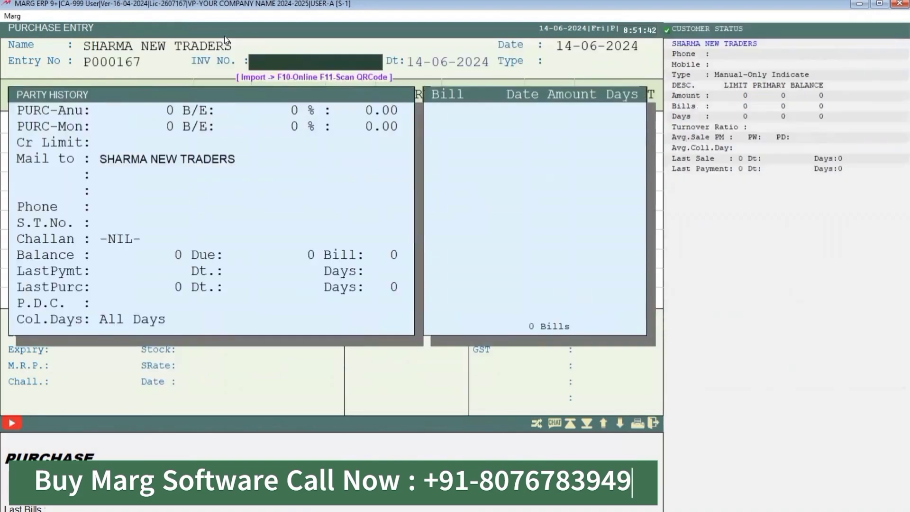
type("3213")
key("Return")
key("Return")
key("Return")
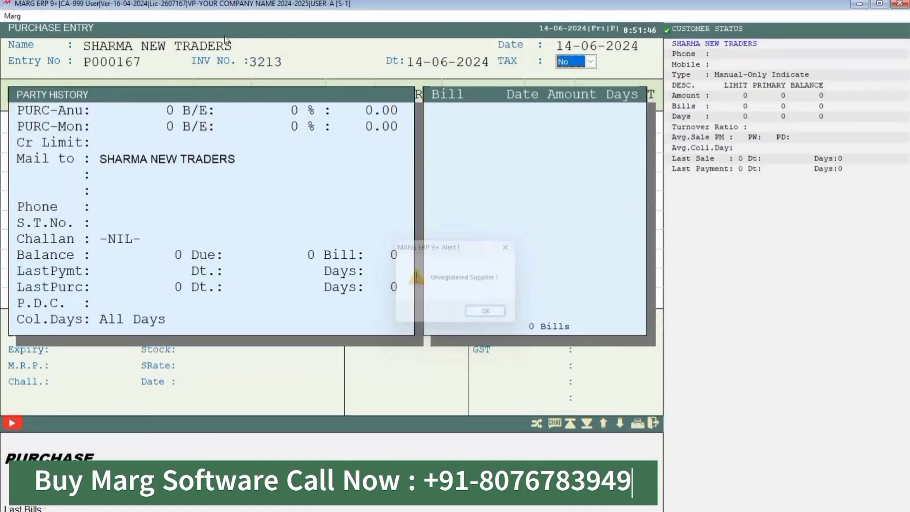
key("Return")
key("Return")
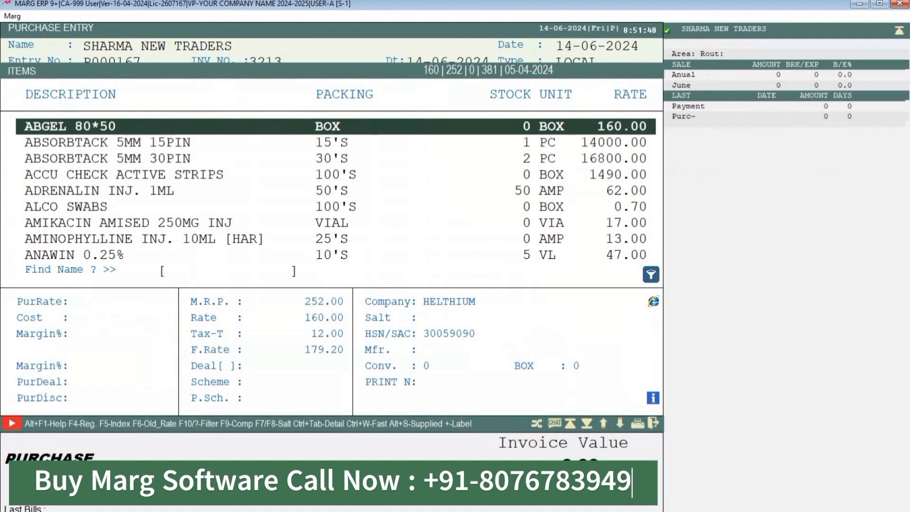
- Add CROCIN NEW 20MG to the purchase bill with batch 6546TRYTR, expiry 2/28 and the default M.R.P. of 25
type("CROCIN")
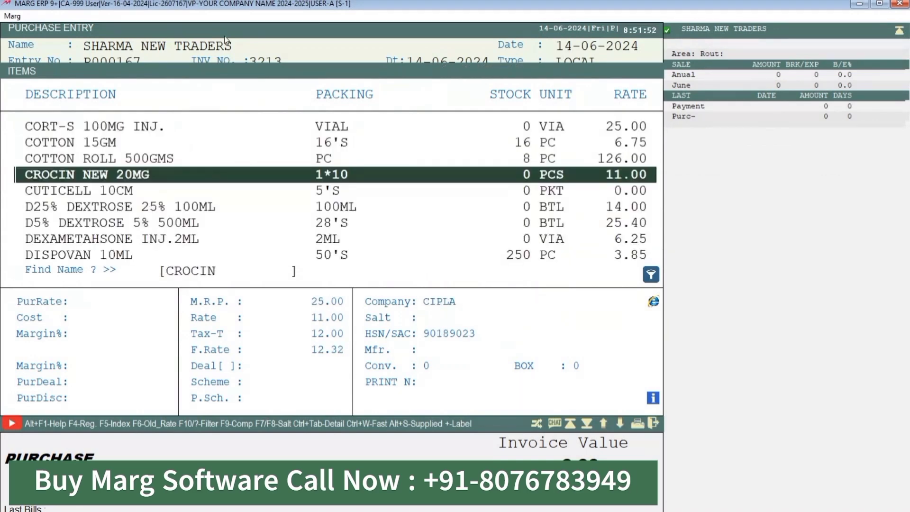
key("Return")
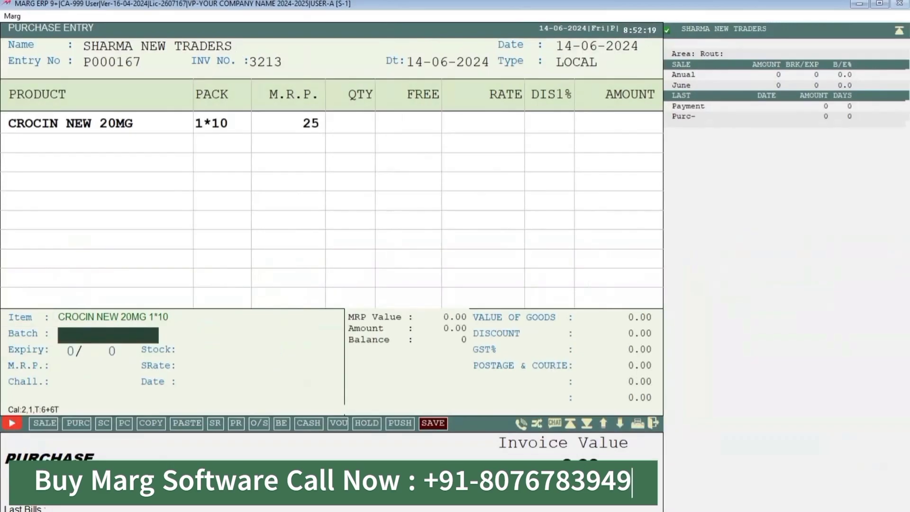
type("6546TRYTR")
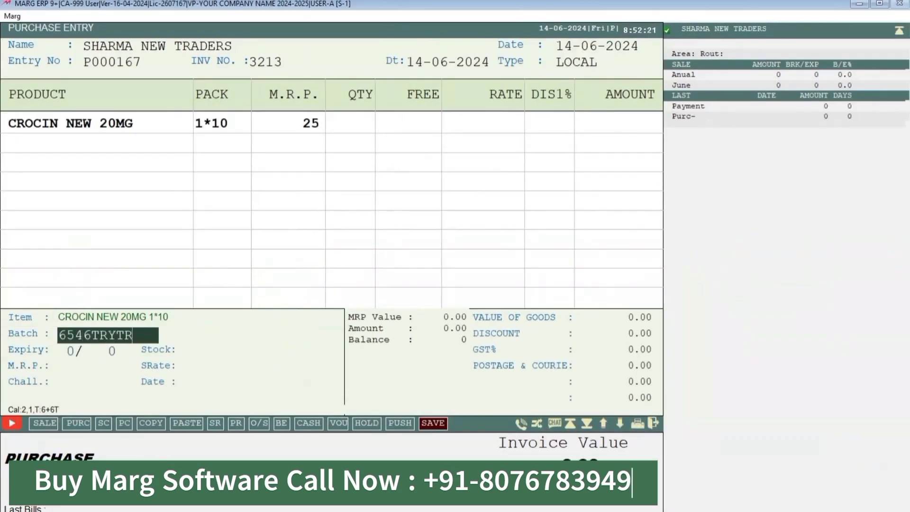
key("Return")
type("2")
key("Return")
type("2")
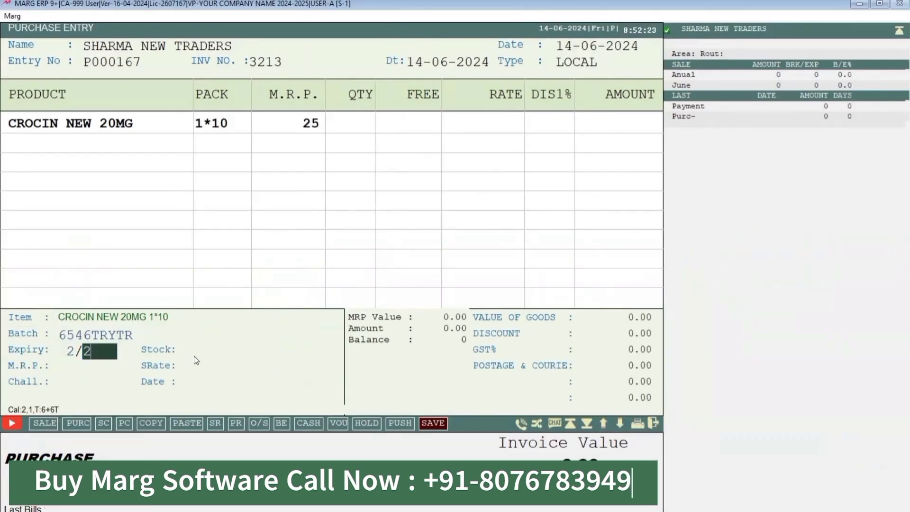
type("8")
key("Return")
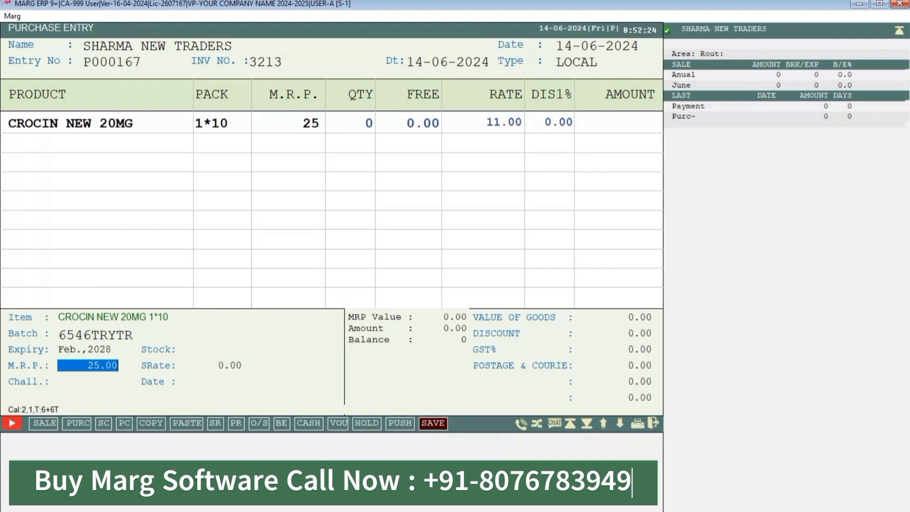
key("Return")
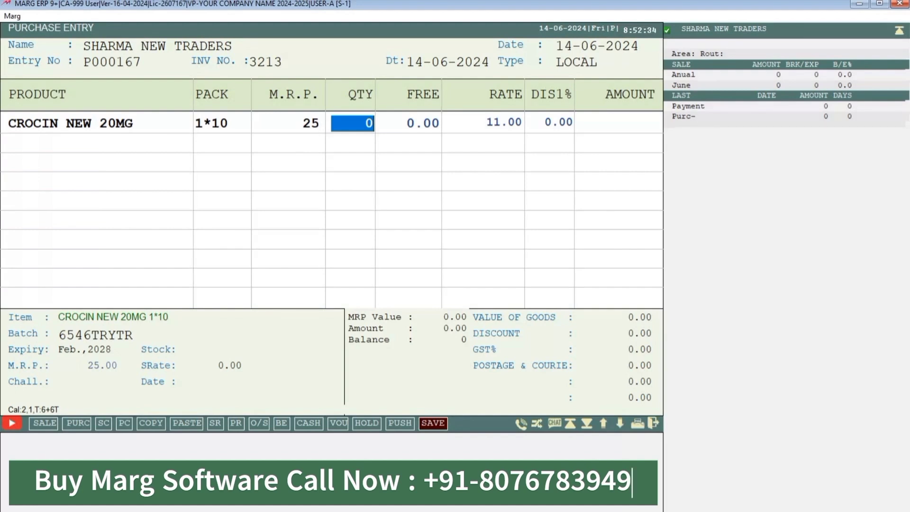
- Enter a quantity of 20, 2 free, the default rate of 11 and a 4.71% discount, choosing not to store the discount
type("20")
key("Return")
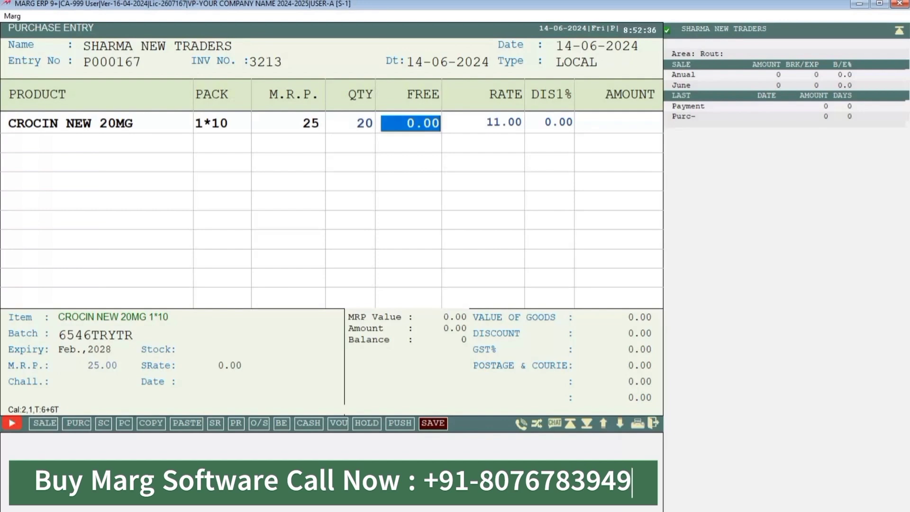
type("2 .")
key("Return")
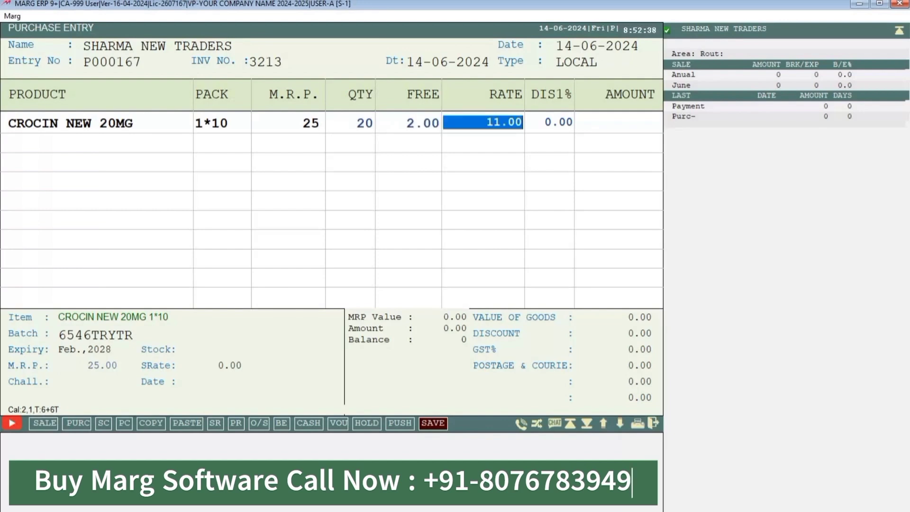
key("Return")
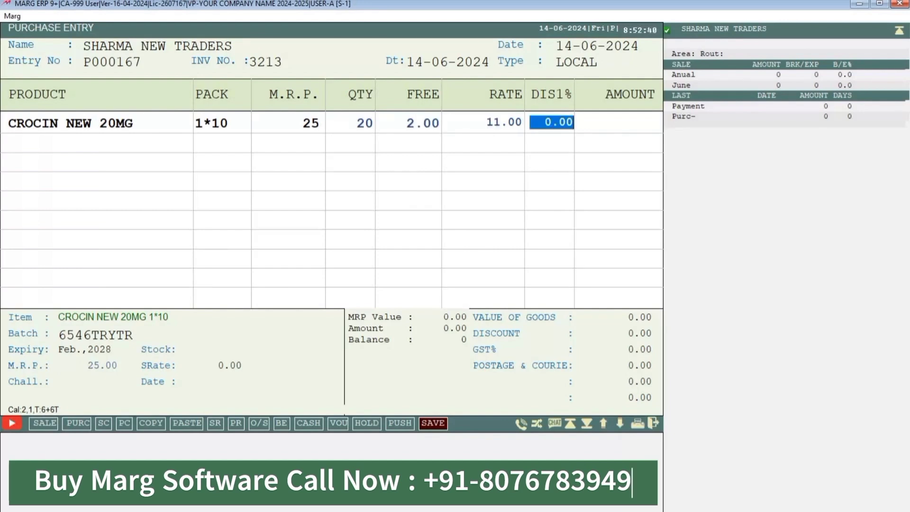
type("4")
type(".71")
key("Return")
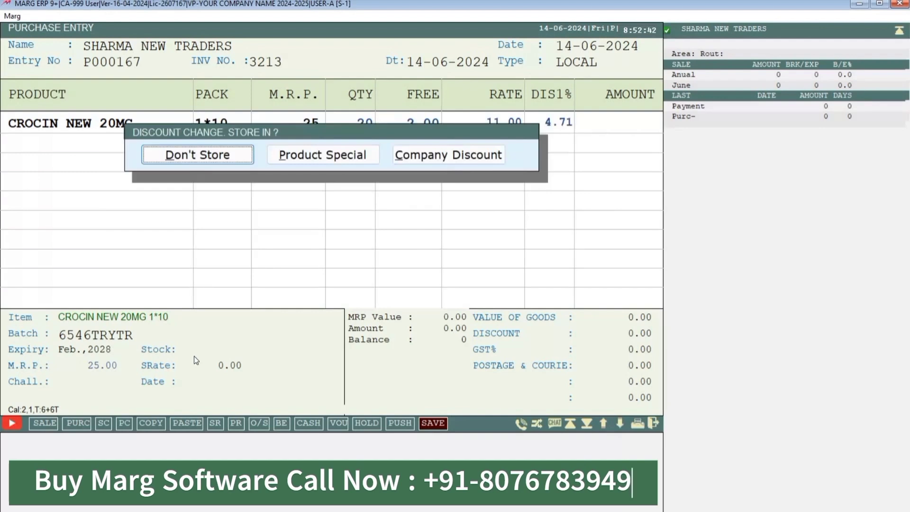
key("Return")
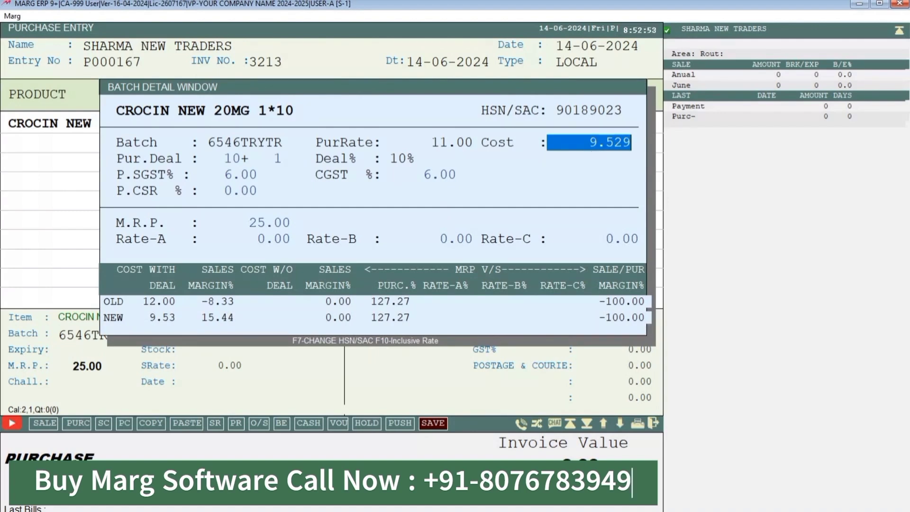
- Set Rate-A to 15 for CROCIN NEW 20MG, accepting the default cost, 10+1 deal, GST, M.R.P. and other rates
key("Return")
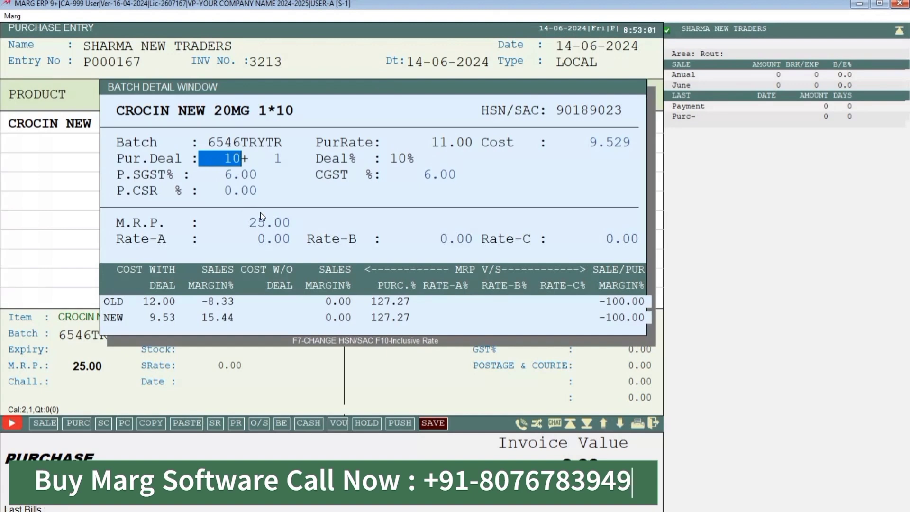
key("Return")
key("Return")
key("Return")
key("Return")
key("Return")
key("Return")
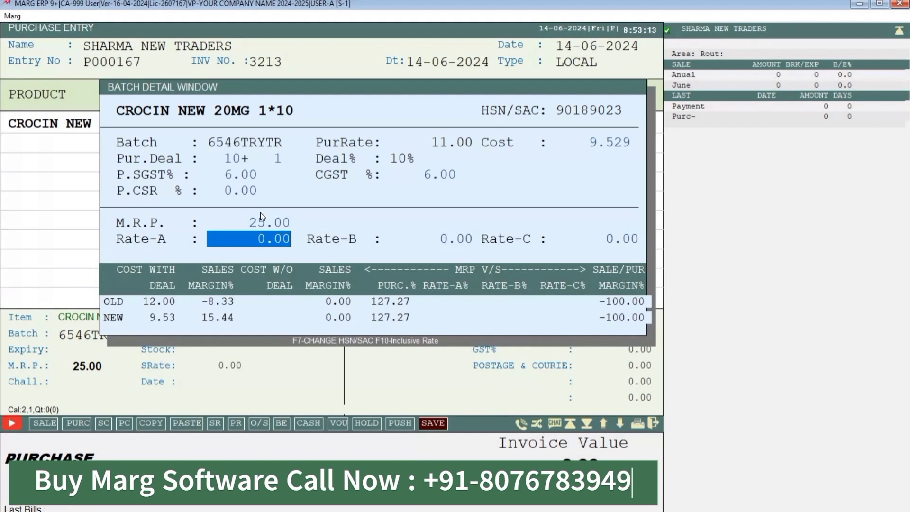
type("15")
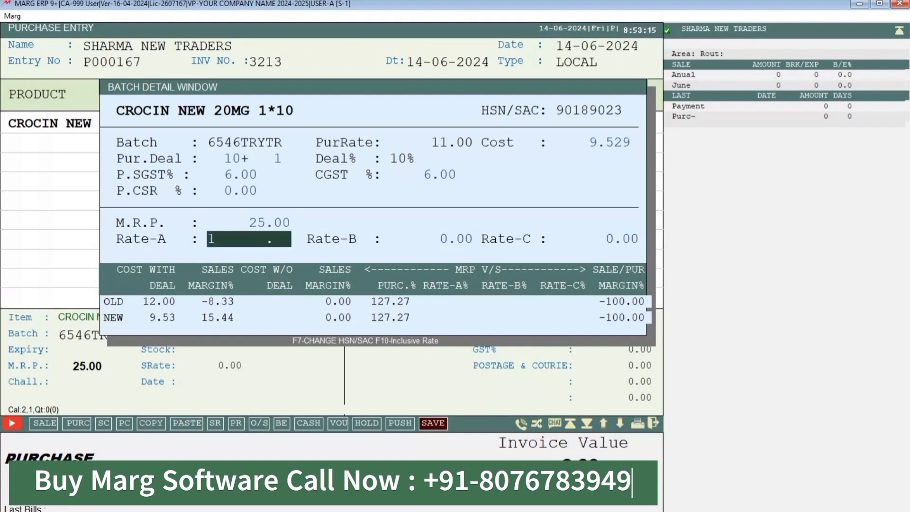
key("Return")
key("Return")
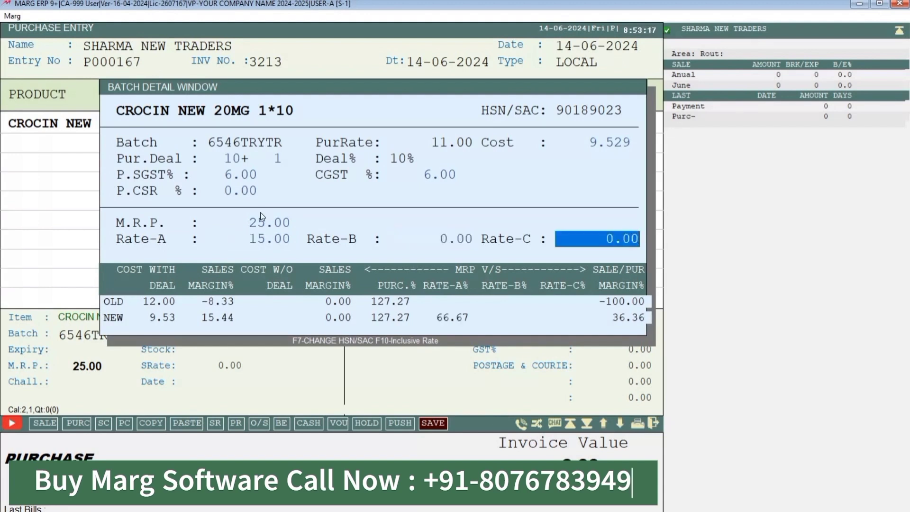
key("Return")
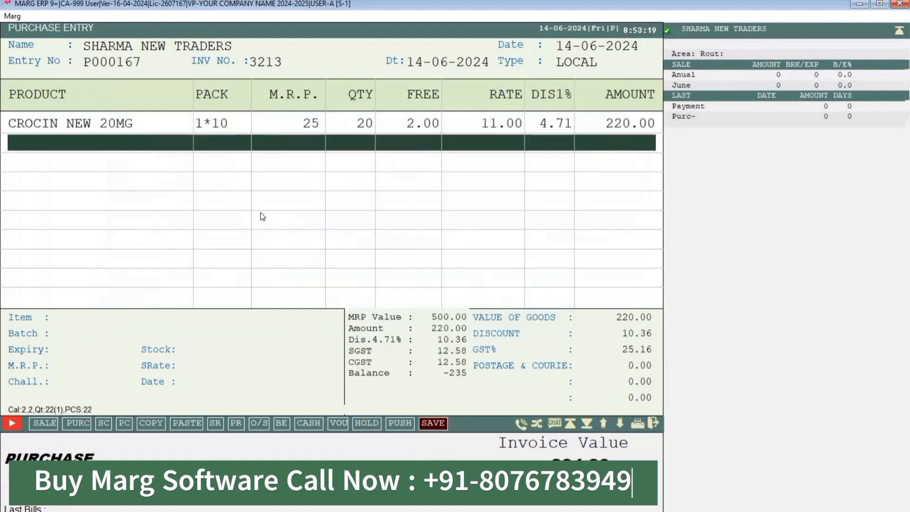
- Finish the item list, save the purchase bill with the default bill value and leave purchase entry
key("Escape")
key("Return")
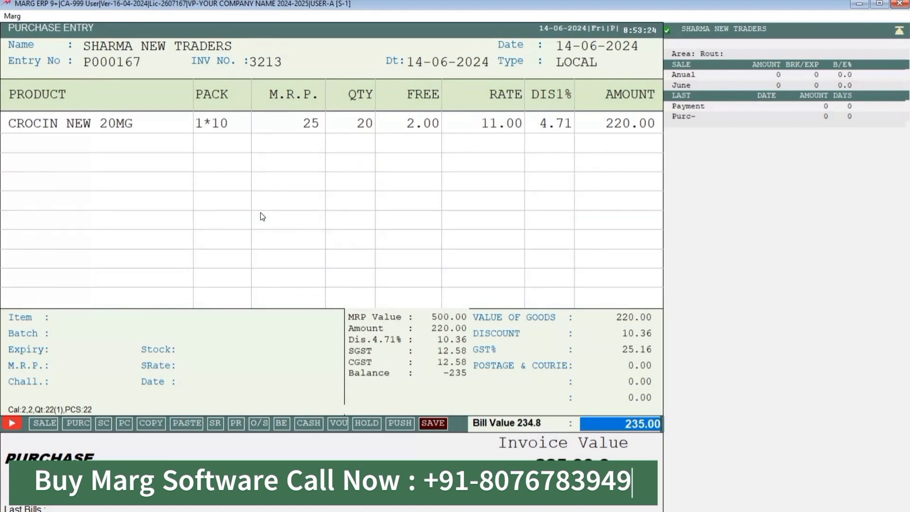
key("Return")
key("Return")
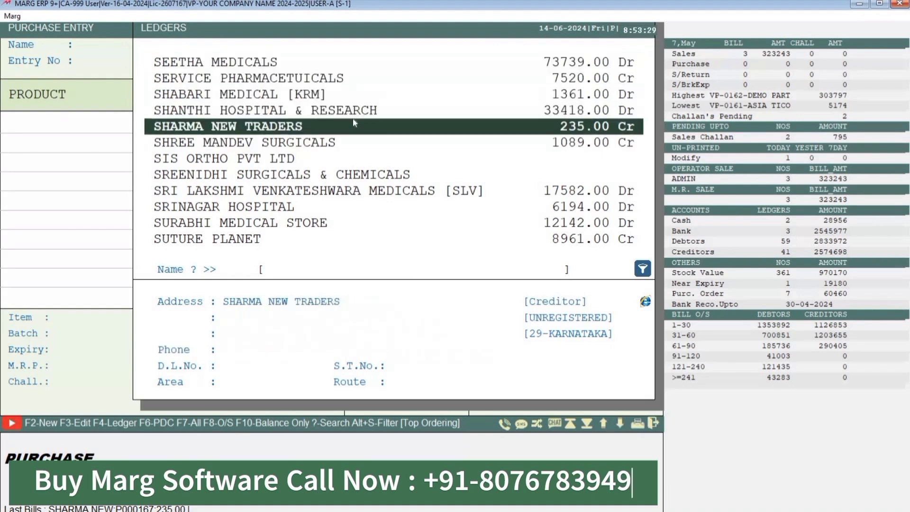
key("Escape")
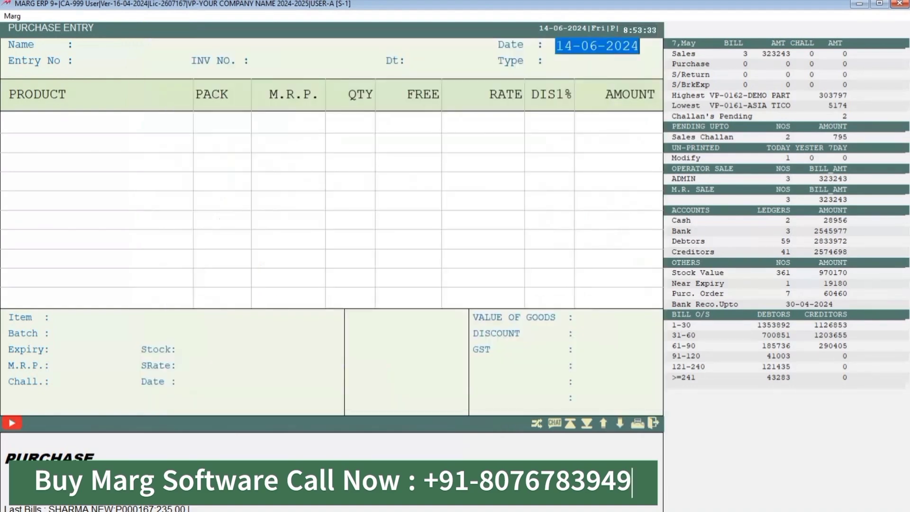
key("Escape")
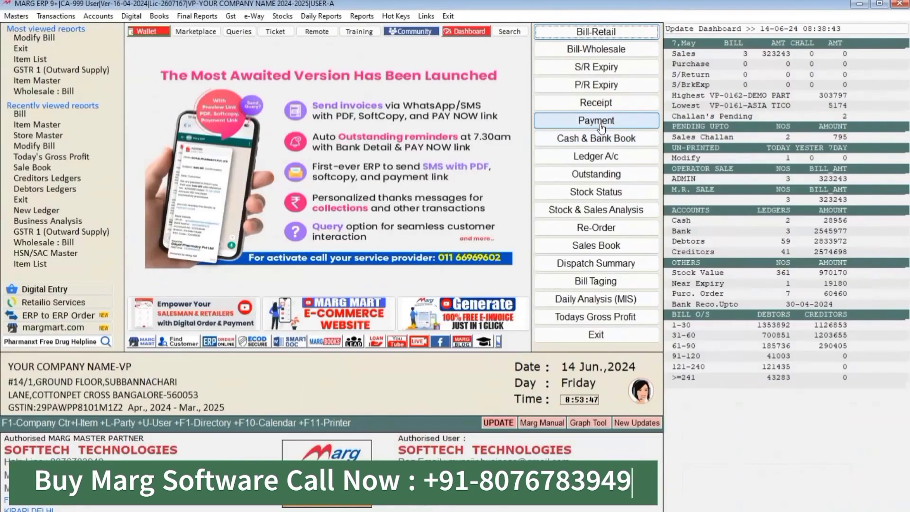
- Start a payment voucher with the default date and debit SHARMA NEW TRADERS with 200
left_click(601, 124)
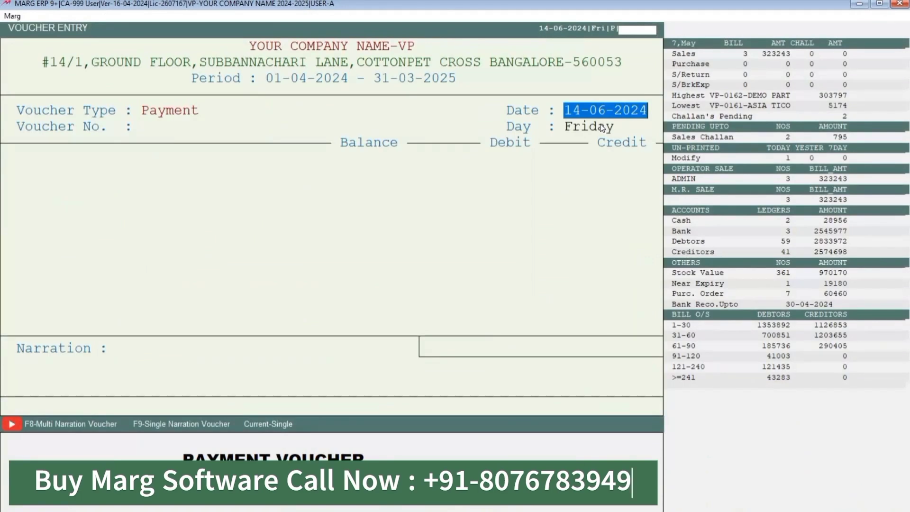
key("Return")
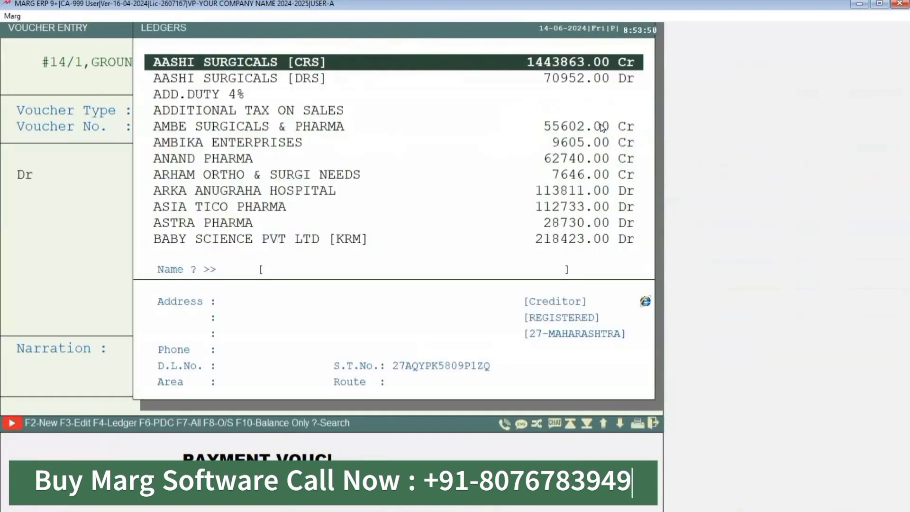
type("SHAR")
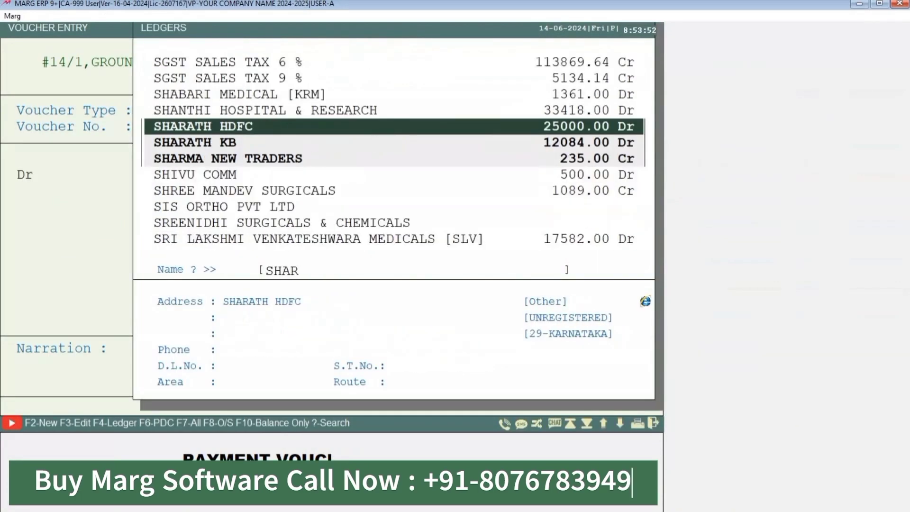
type("MA")
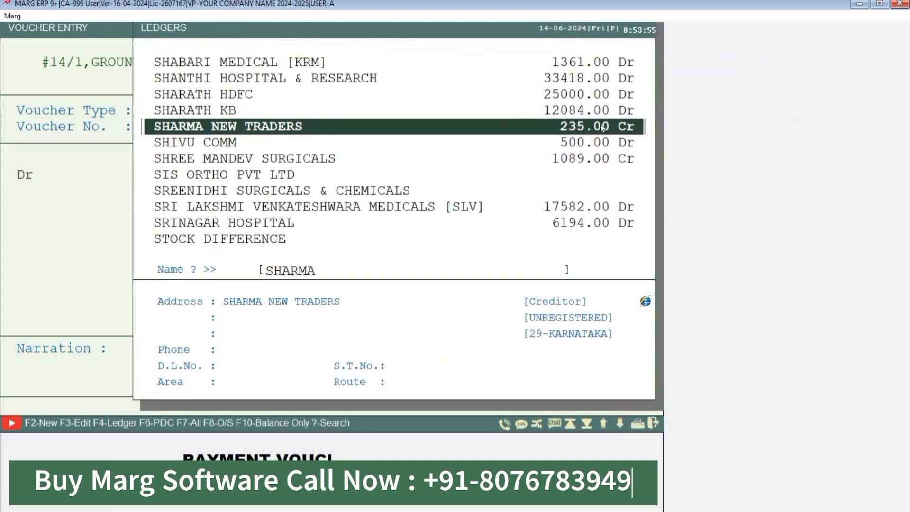
key("Return")
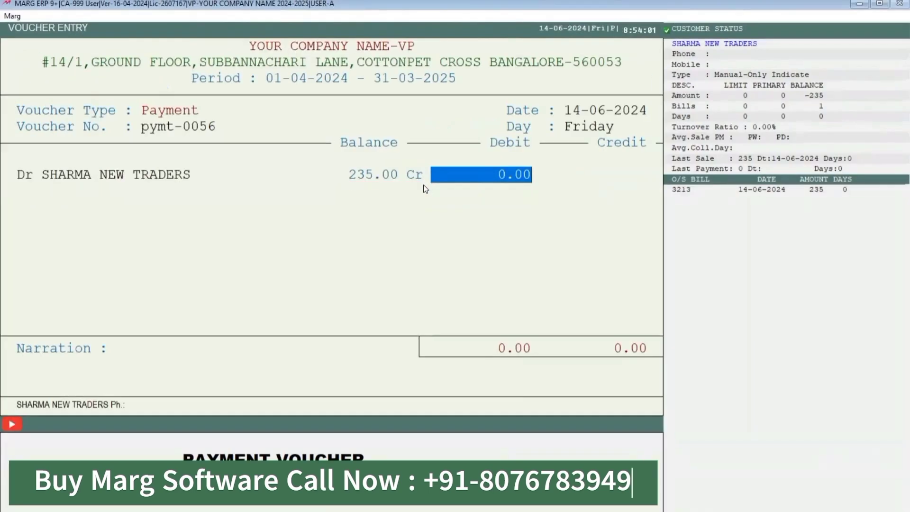
type("00")
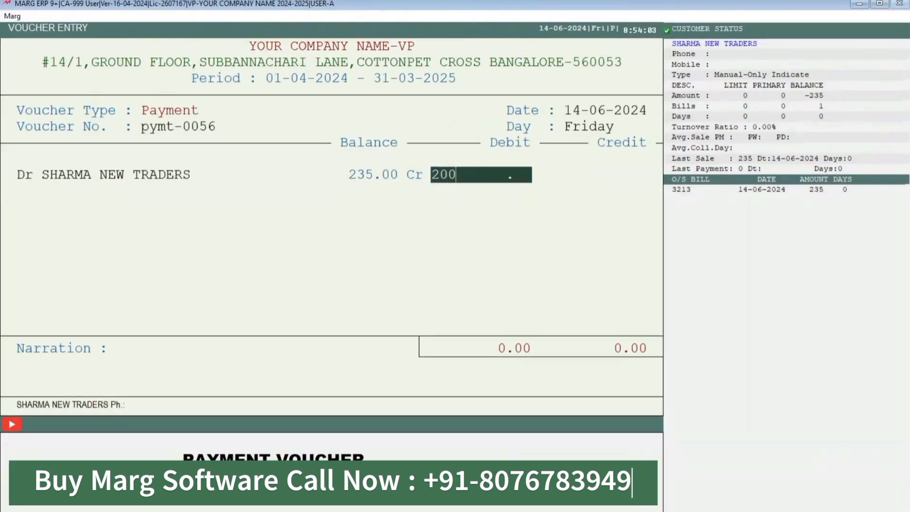
key("Return")
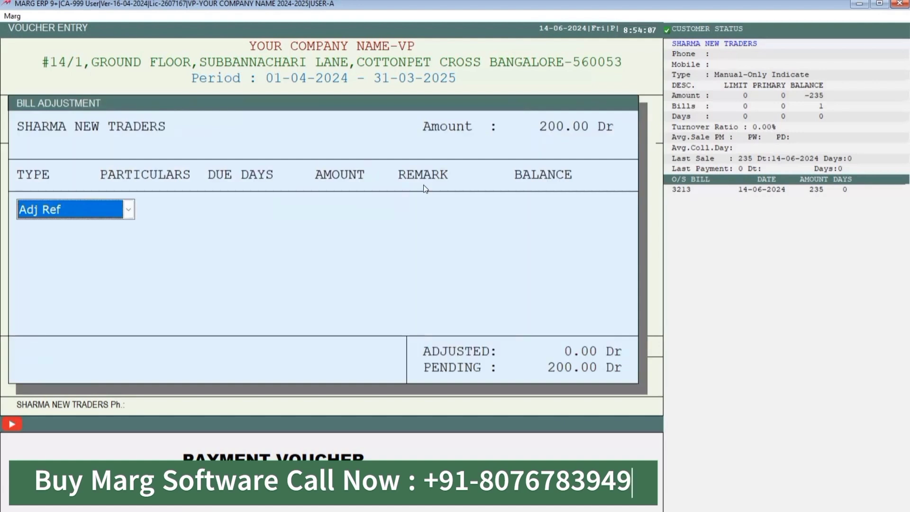
- Adjust the full 200 payment against pending invoice 3213 as an Adj Ref entry
key("Return")
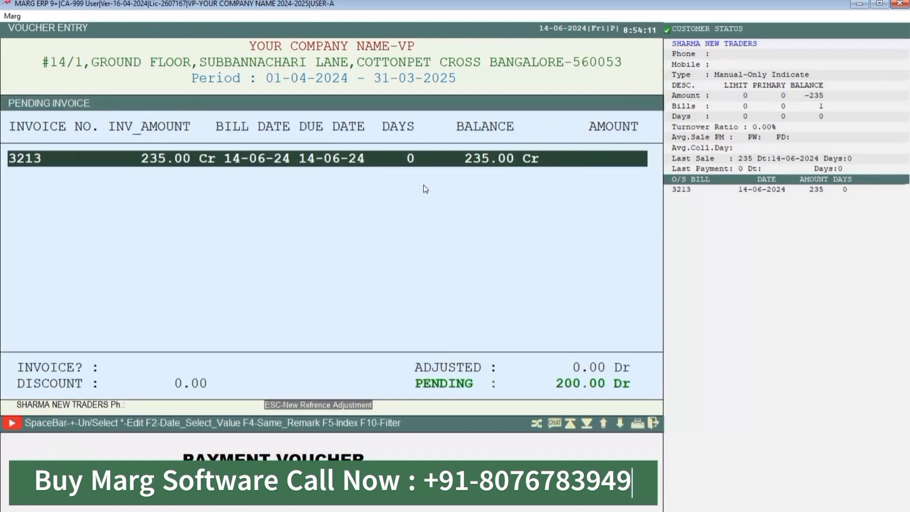
key("Return")
key("Return")
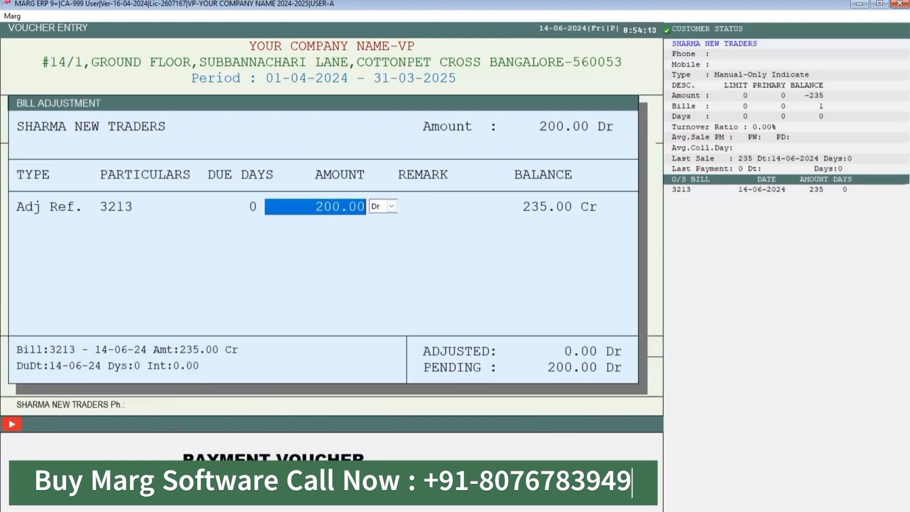
key("Return")
key("Return")
key("Return")
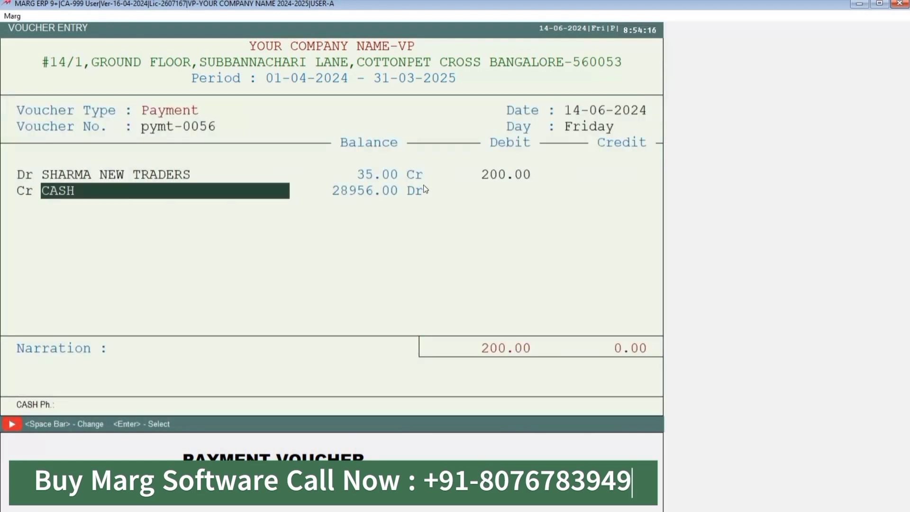
- Credit CASH with 200, keep the default narration, save the payment voucher and leave voucher entry
key("Return")
key("Return")
key("Return")
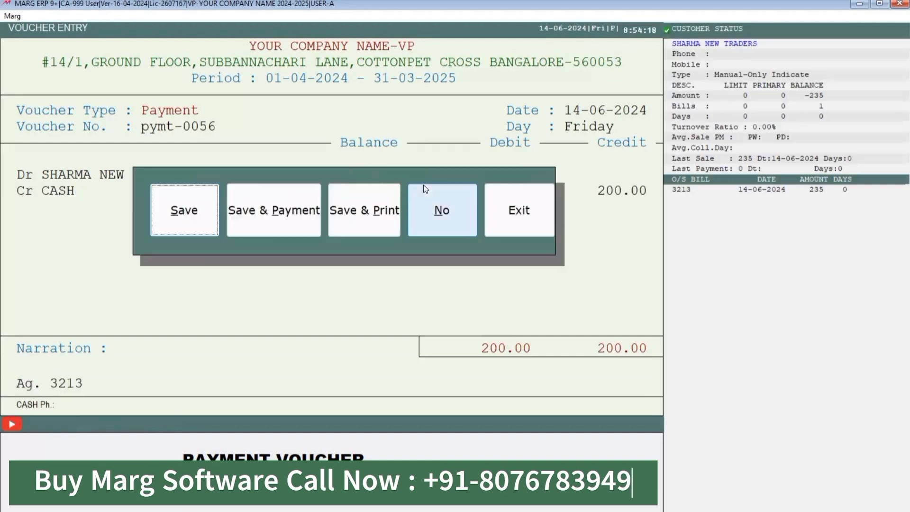
key("Return")
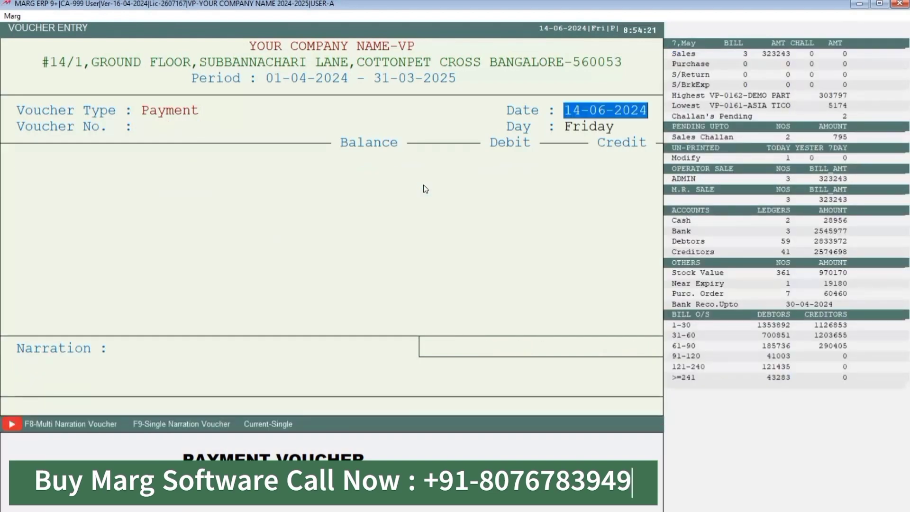
key("Escape")
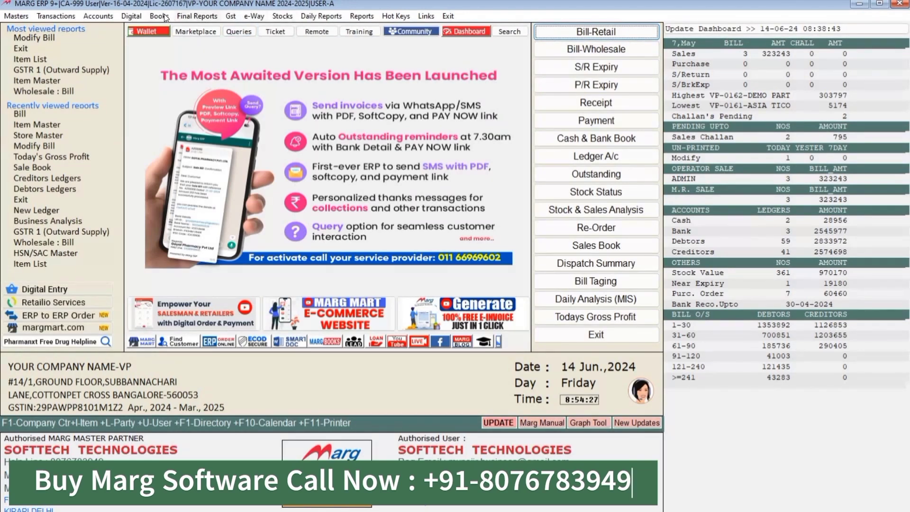
- Open the ledger account of SHARMA NEW TRADERS for the default period
key("alt+b")
key("Escape")
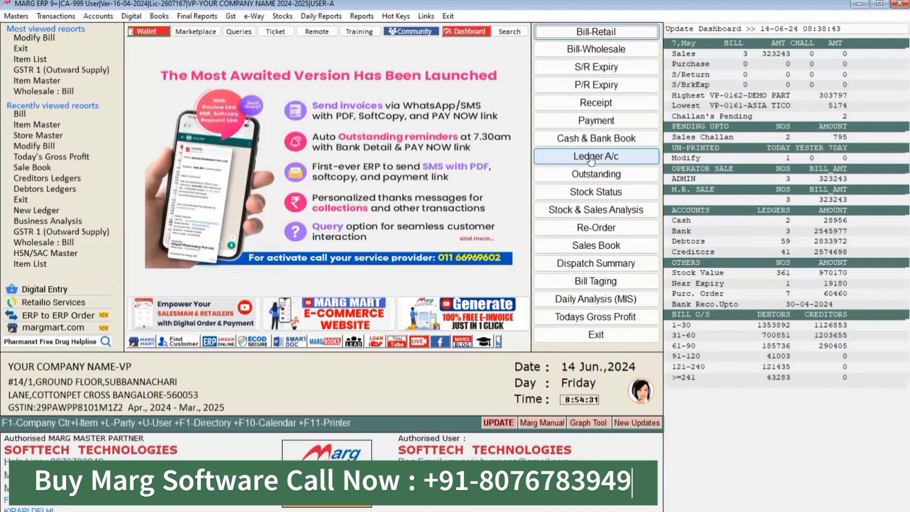
left_click(590, 156)
type("SHARMA")
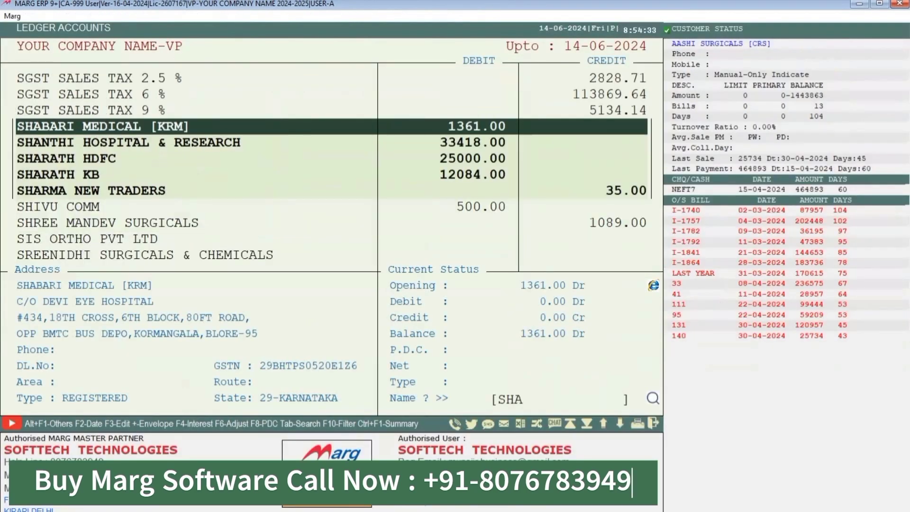
key("Return")
key("Return")
key("Return")
key("Return")
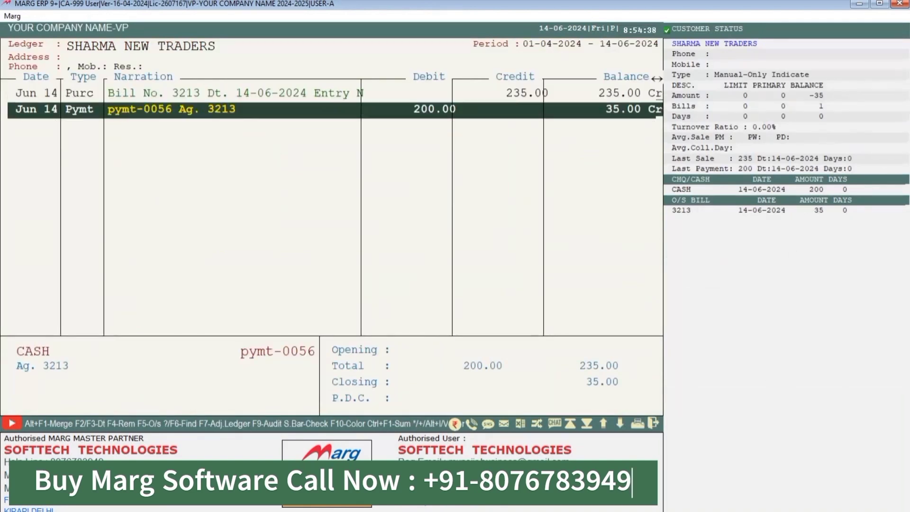
- Examine the purchase and payment entries for invoice 3213 and their balances in the supplier's ledger
left_click(189, 86)
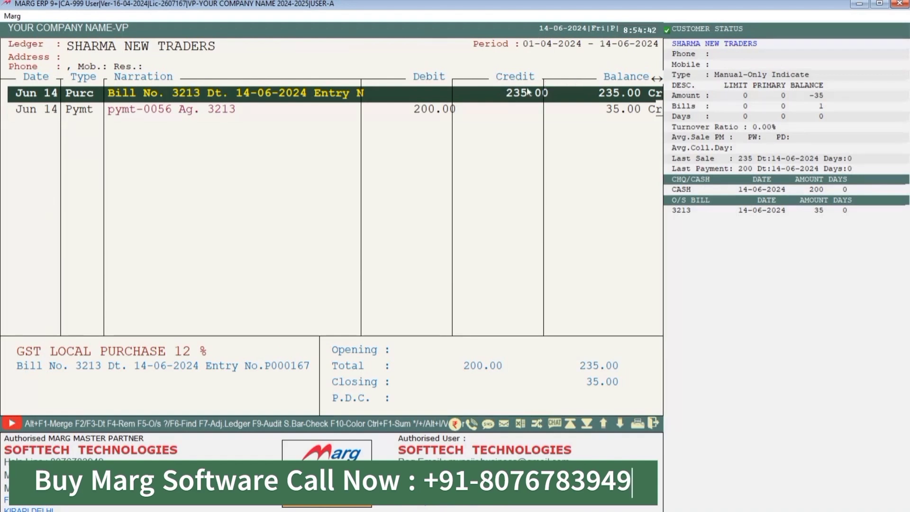
left_click(280, 118)
key("Up")
key("Down")
key("Up")
key("Down")
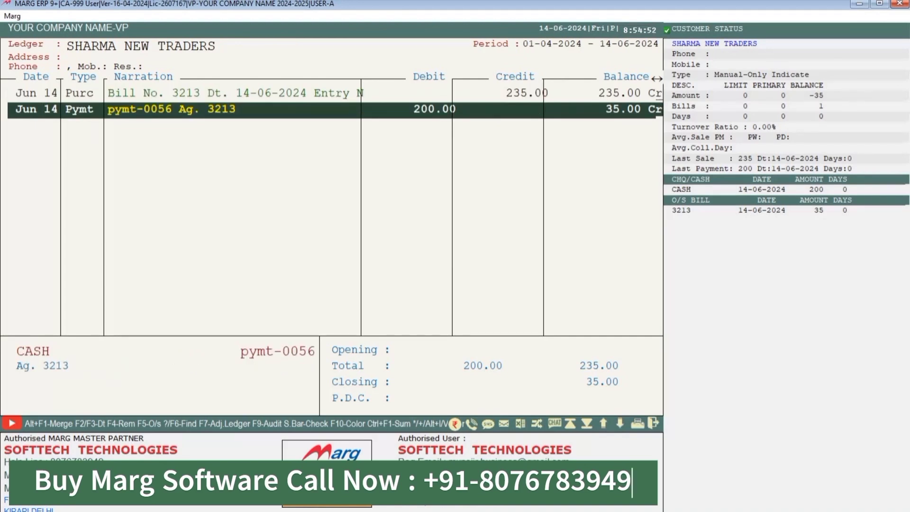
- View the print and export options for the supplier's ledger, including PDF, and leave the ledger accounts
key("alt+p")
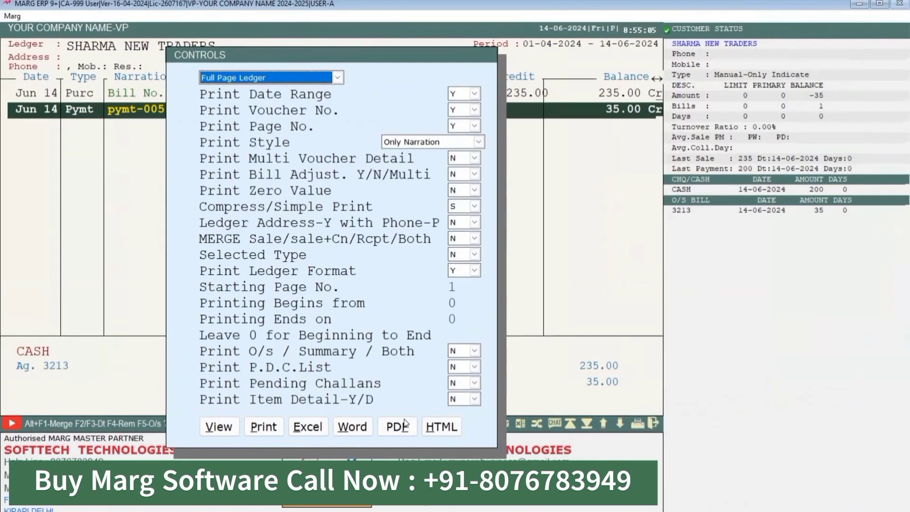
left_click(397, 426)
key("Escape")
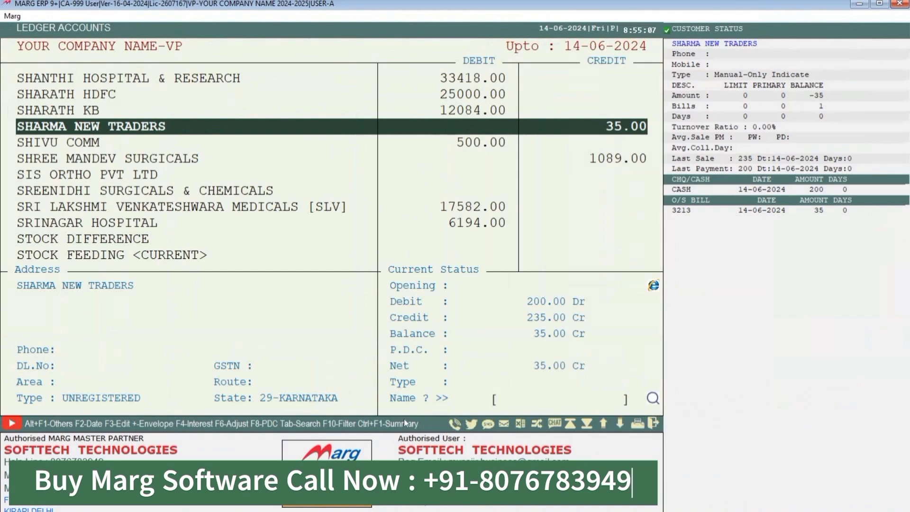
key("Escape")
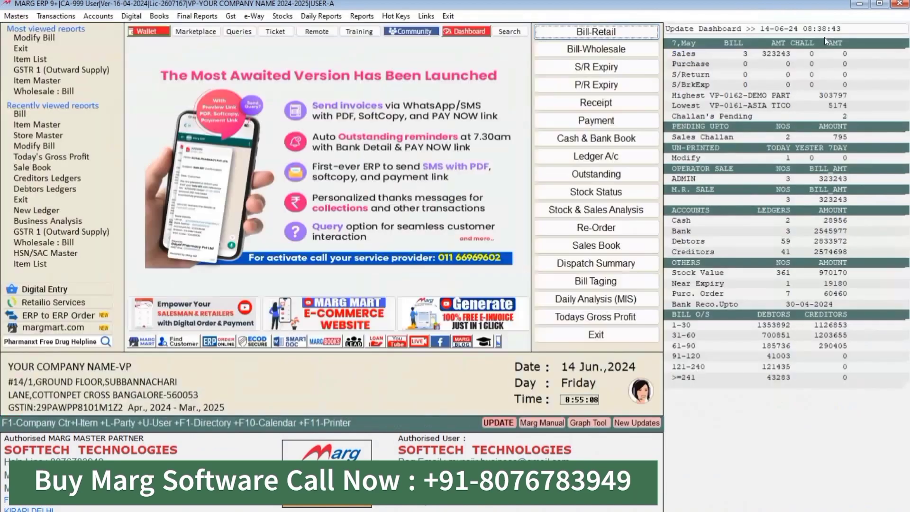
- Start a new sale bill and keep the date 14-06-2024
left_click(615, 48)
key("Escape")
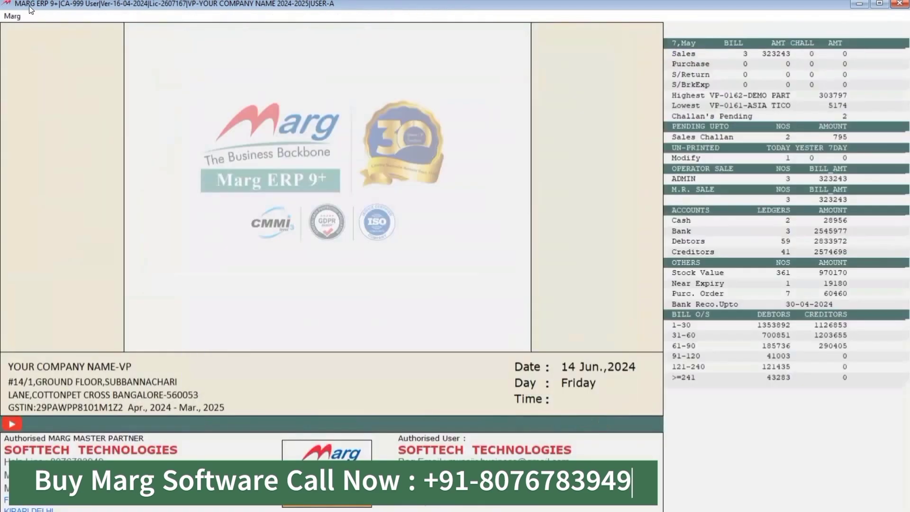
left_click(49, 13)
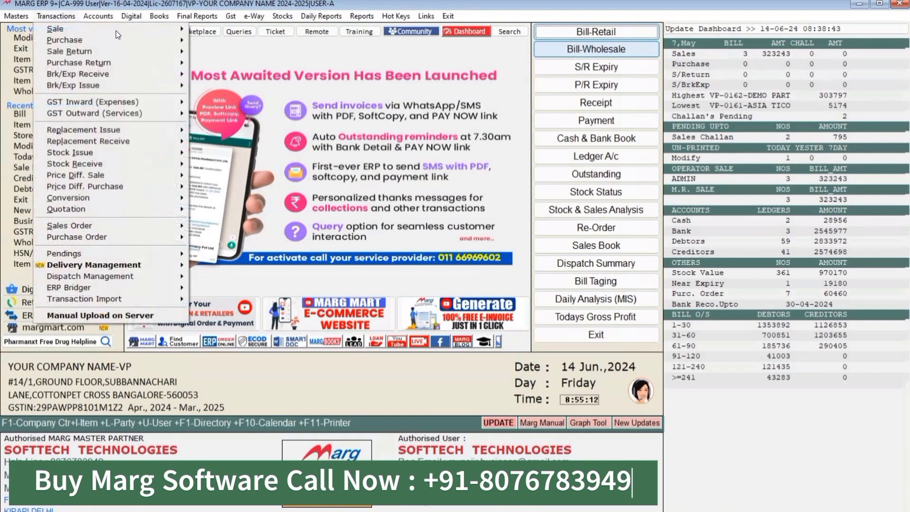
mouse_move(116, 30)
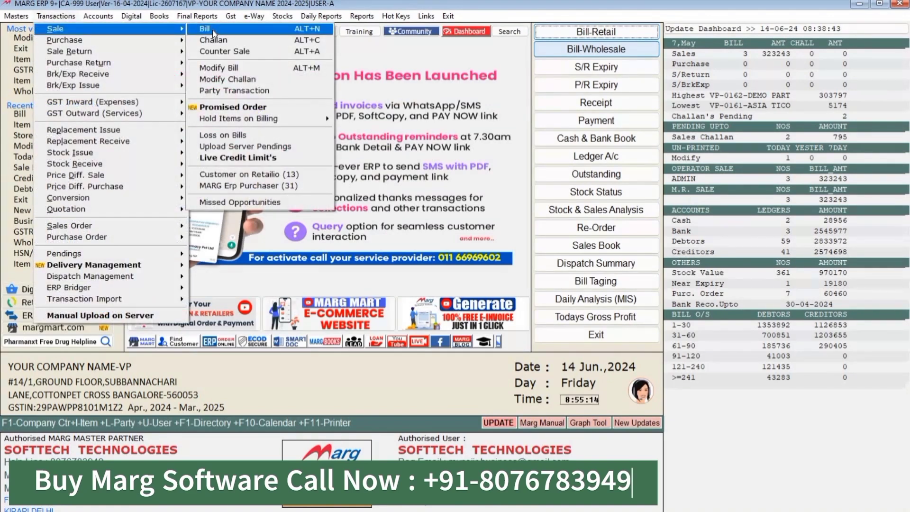
left_click(212, 30)
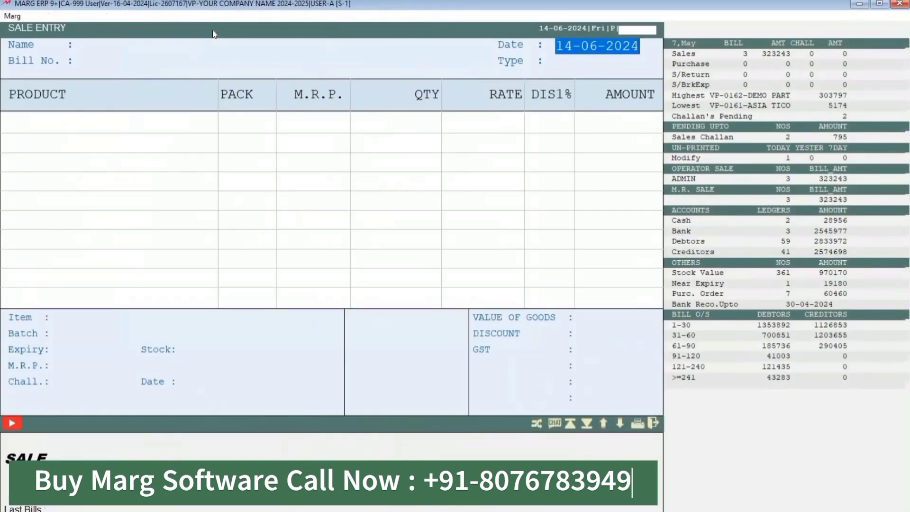
key("Return")
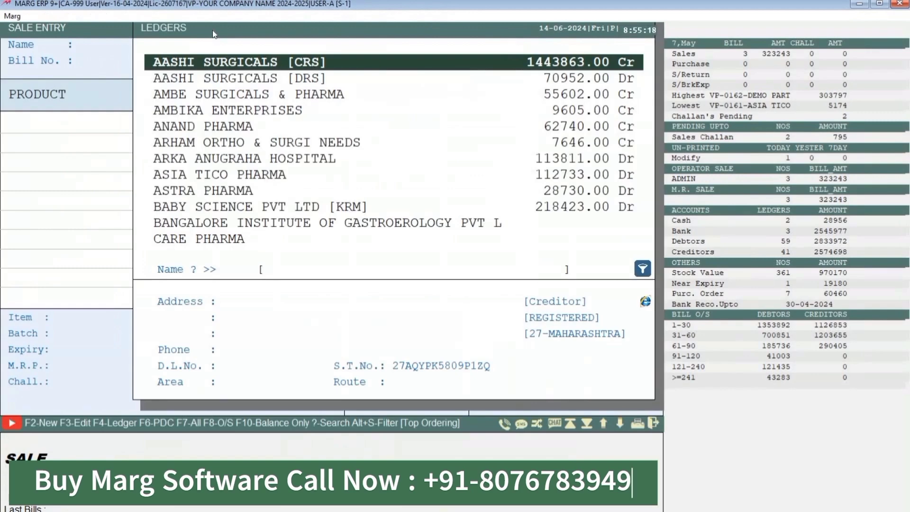
- Create a new customer ledger named ARUN MEDICOS under SUNDRY DEBTORS, keeping bill-by-bill balancing and the default opening balance
key("F2")
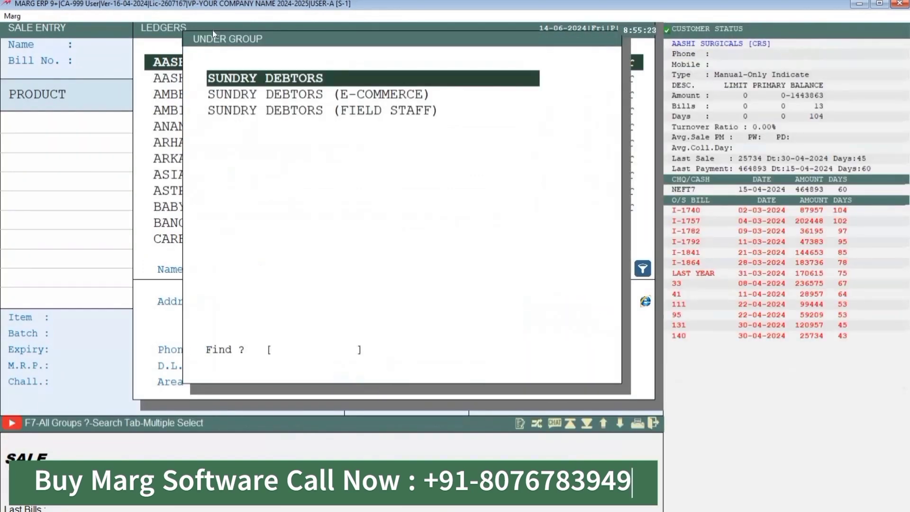
key("Return")
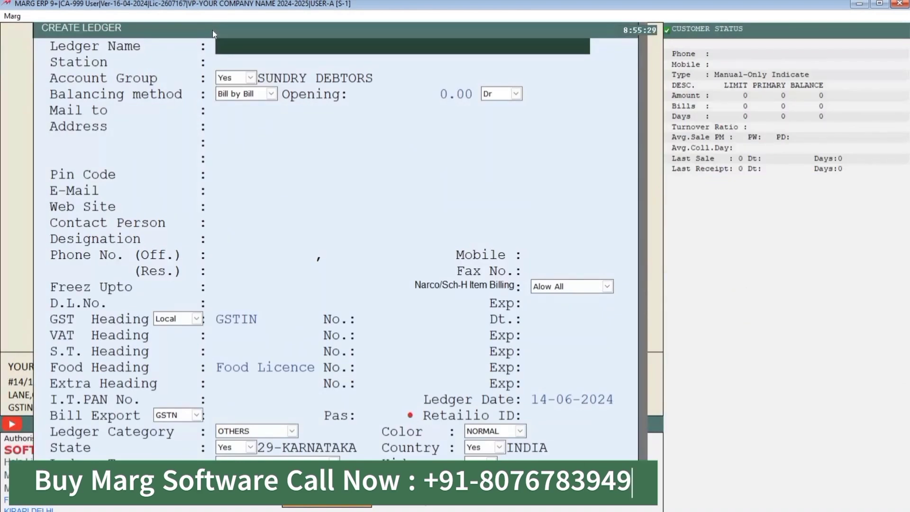
type("ARUN MEDICOSE")
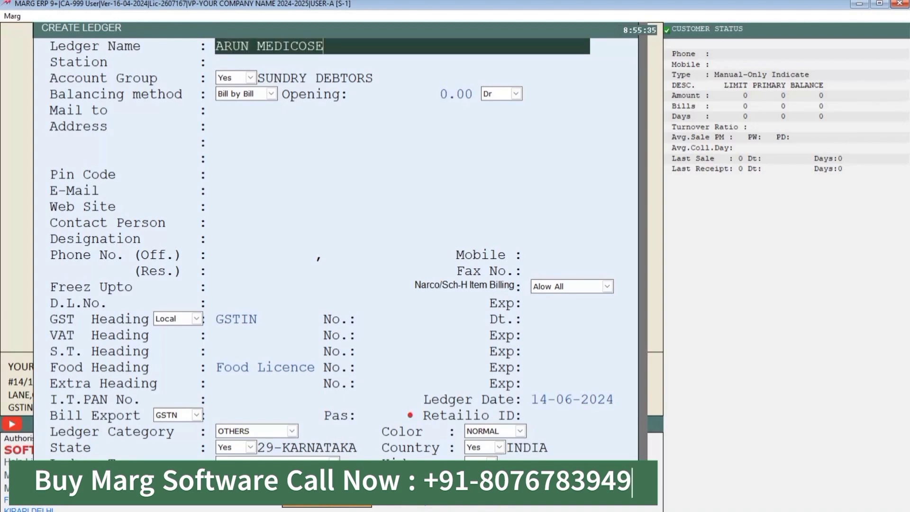
key("BackSpace")
key("Return")
key("Return")
key("Return")
key("Return")
key("Return")
key("Return")
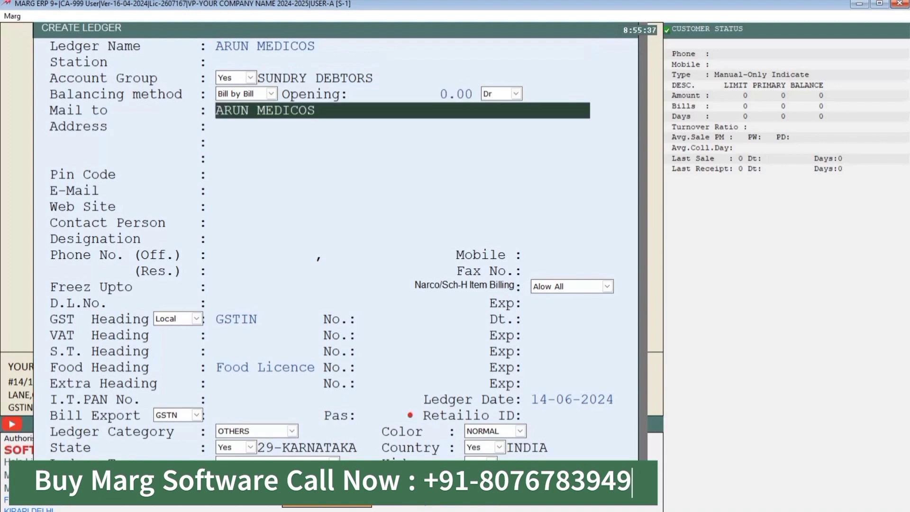
- Keep ARUN MEDICOS as the mailing name and leave the address, contact, phone and drug licence fields blank
key("Return")
key("Return")
key("Return")
key("Return")
key("Return")
key("Return")
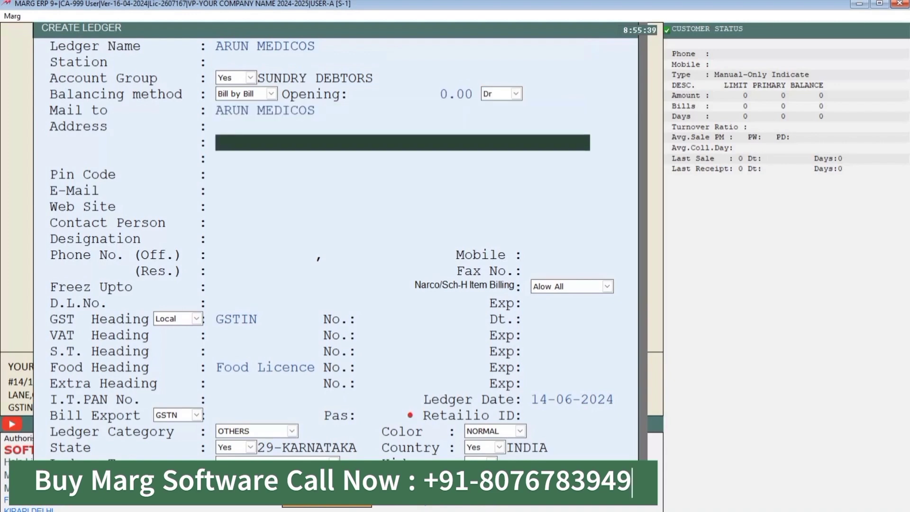
key("Return")
key("Return")
key("Return")
key("Return")
key("Return")
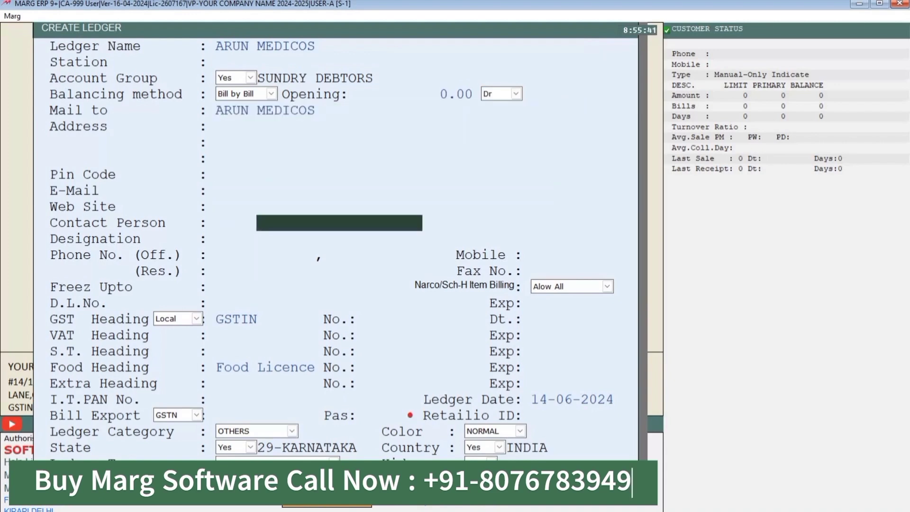
key("Return")
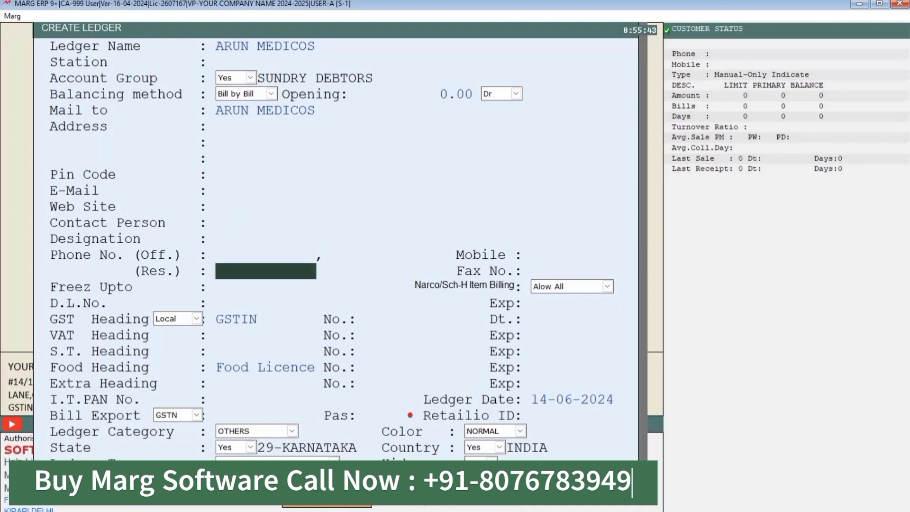
key("Return")
key("Return")
key("Return")
key("Return")
key("Return")
key("Return")
key("Return")
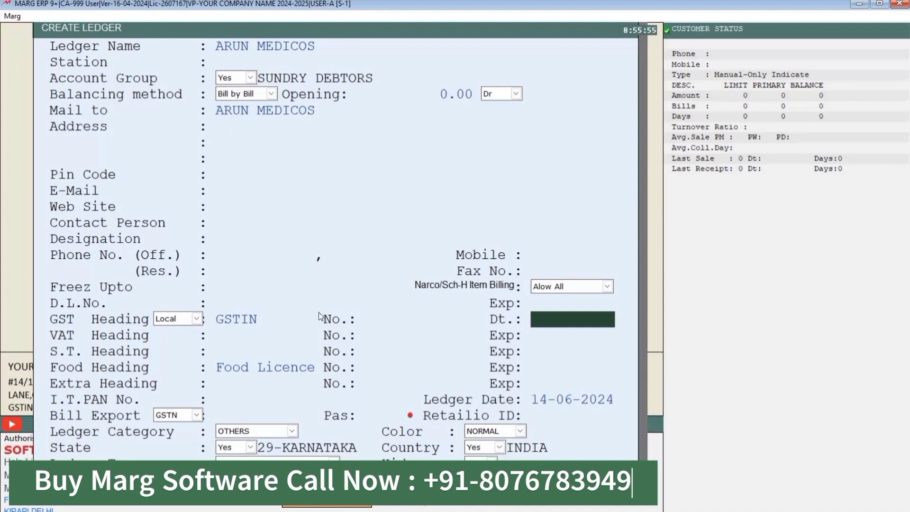
- Leave the GST number and other tax fields blank, keep the remaining ledger defaults and save the ARUN MEDICOS ledger
left_click(374, 319)
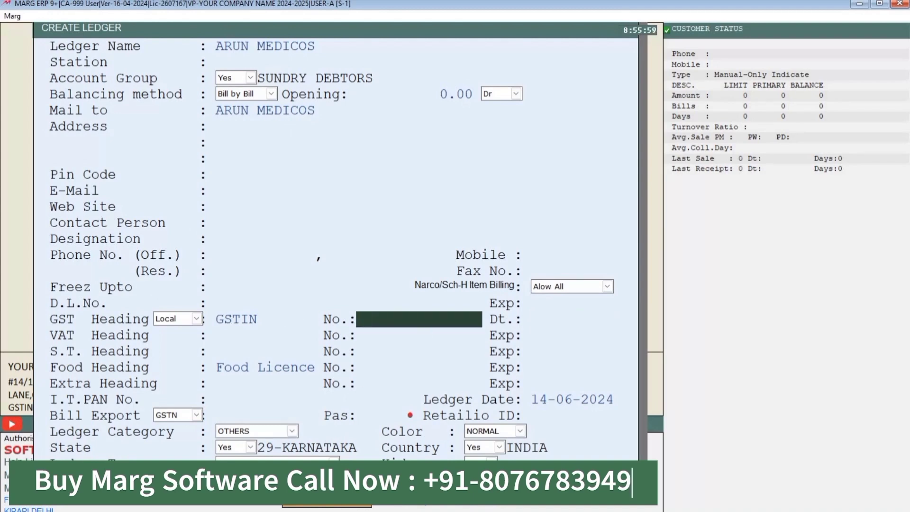
key("Return")
key("Return")
key("Return")
key("Return")
key("Return")
key("Return")
key("Return")
key("Return")
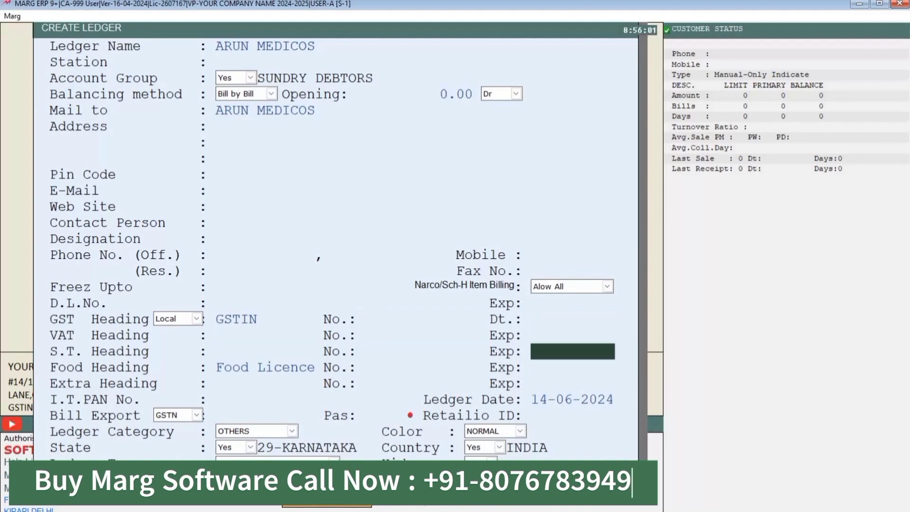
key("Return")
key("Return")
key("Return")
key("Return")
key("Return")
key("Return")
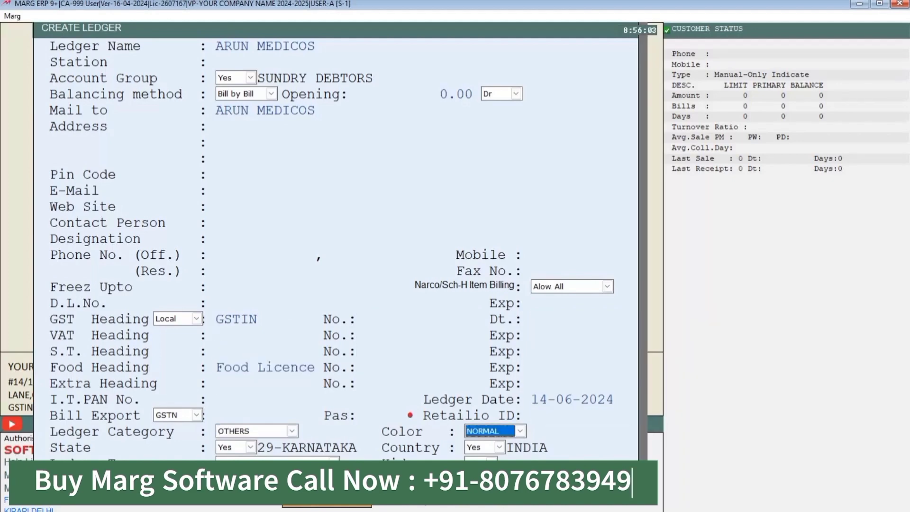
key("Return")
key("Return")
key("Return")
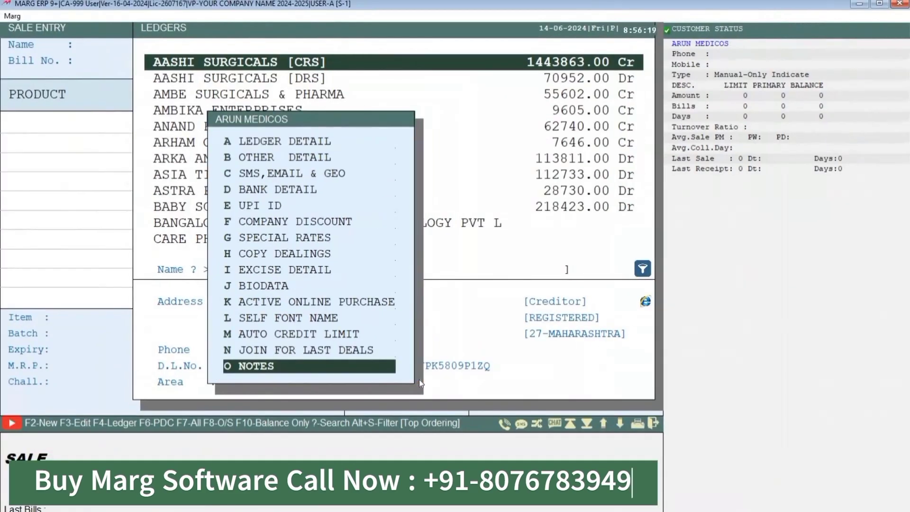
- In the other details of ARUN MEDICOS, set Item Discount A to 12% and leave discounts B and C at zero
key("b")
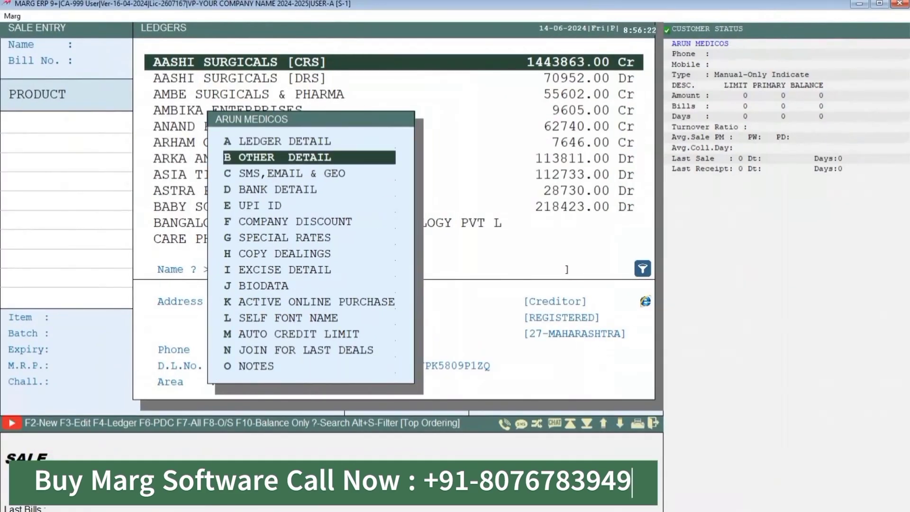
key("Up")
key("Down")
key("Return")
key("Return")
key("Return")
key("Return")
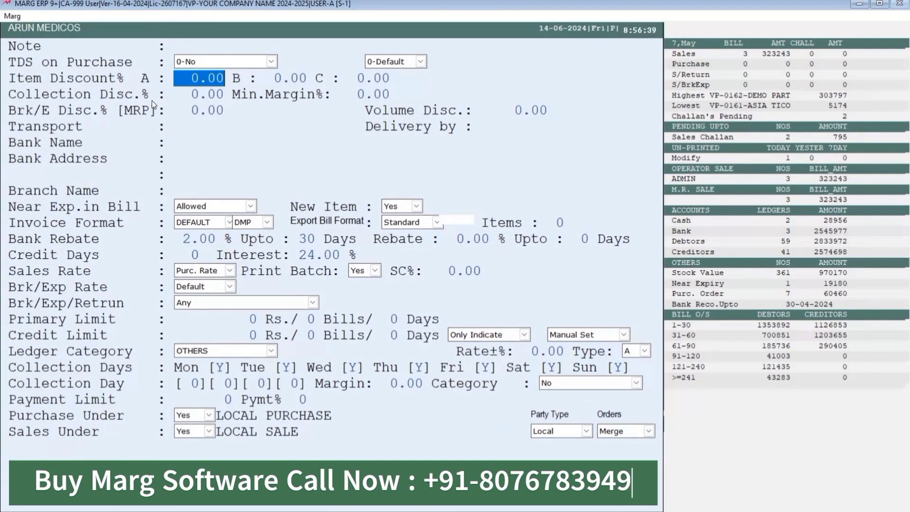
type("15 .")
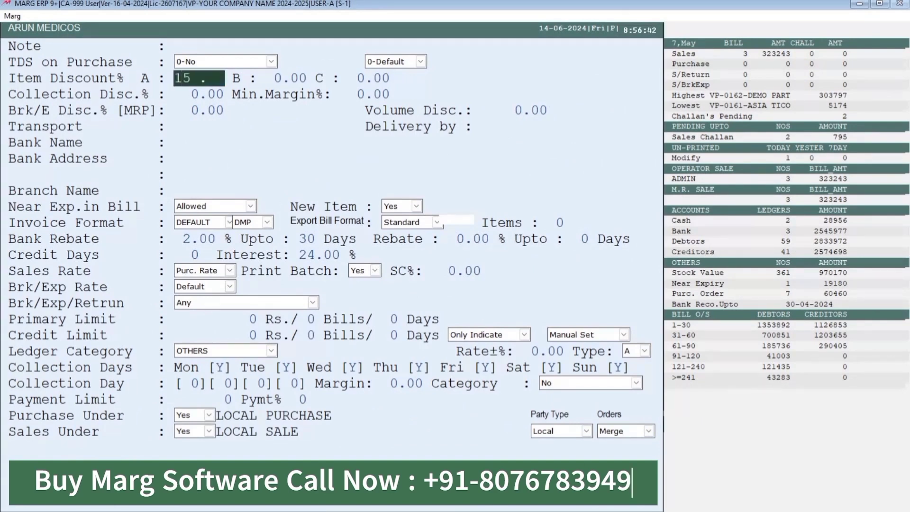
key("Return")
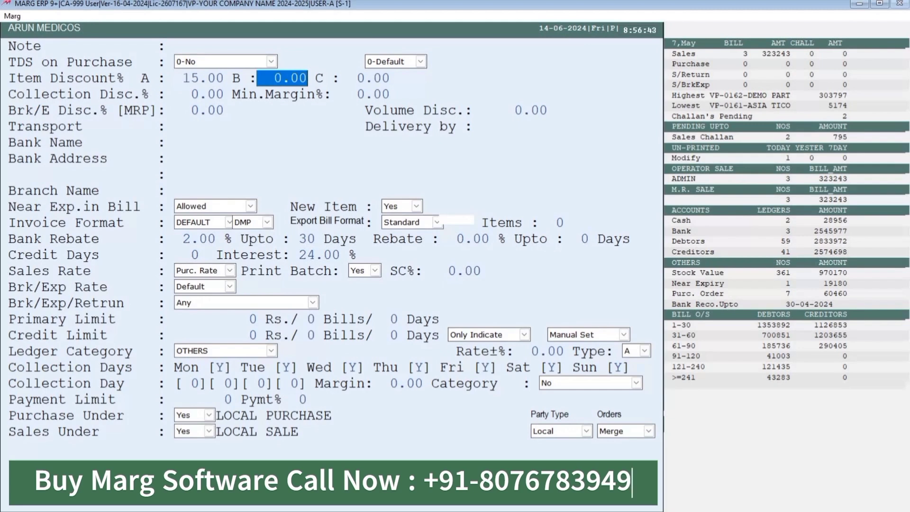
key("Up")
type("12")
key("Return")
key("Return")
key("Return")
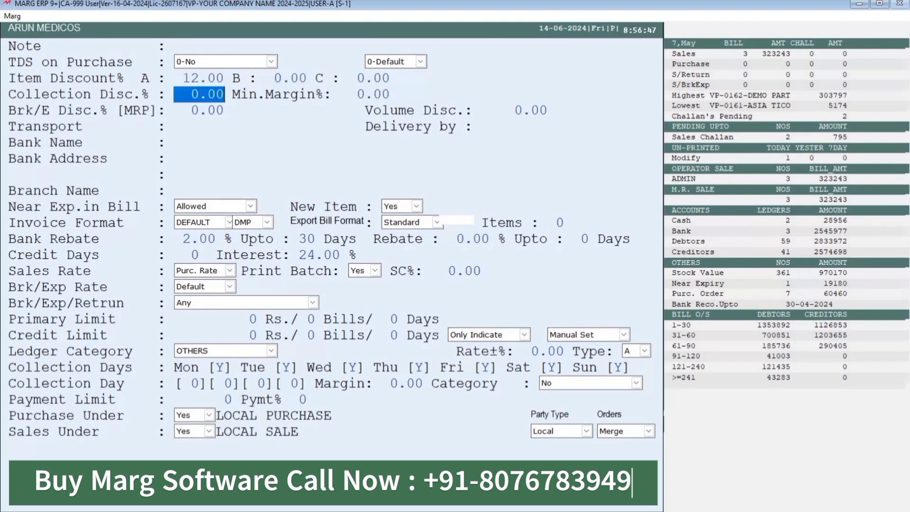
- Keep the customer's default collection discount, invoice format, bank rebate, credit days, sales rate and breakage/expiry settings
key("Return")
key("Return")
key("Return")
key("Return")
key("Return")
key("Return")
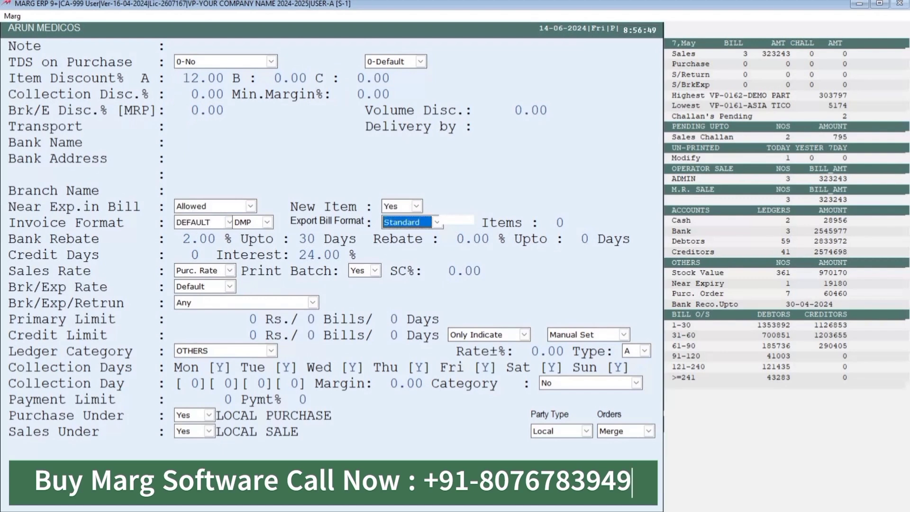
key("Return")
key("Return")
key("Return")
key("Return")
key("Return")
key("Return")
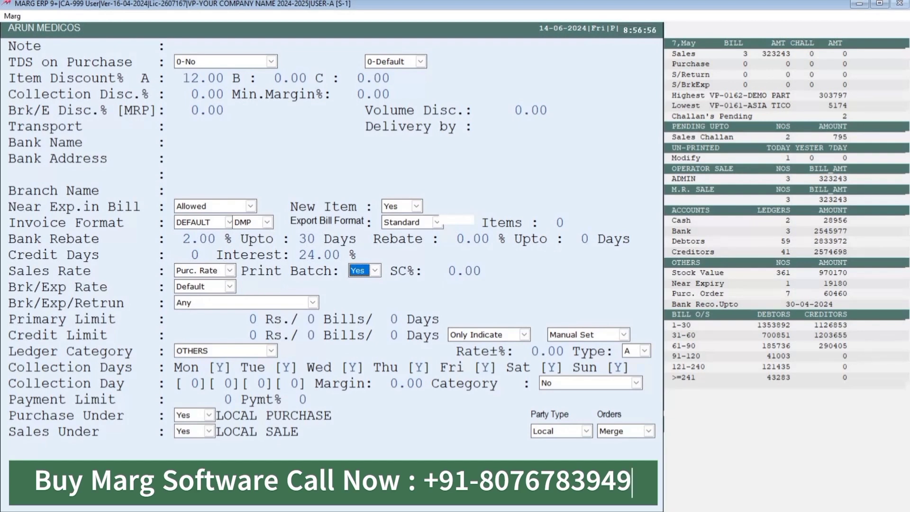
key("Return")
key("Return")
key("Return")
key("Return")
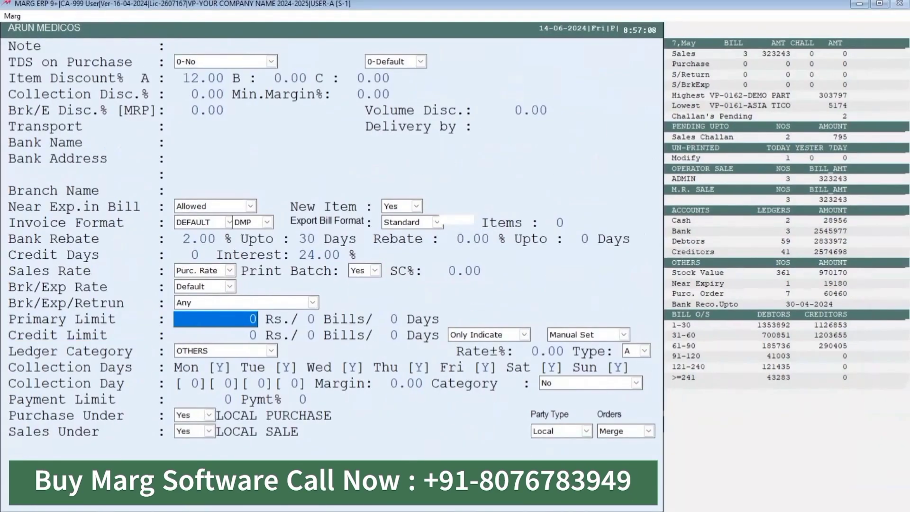
- Set the primary limit and credit limit of ARUN MEDICOS to Rs. 2500 each, keep Only Indicate, and save the other details
type("2500")
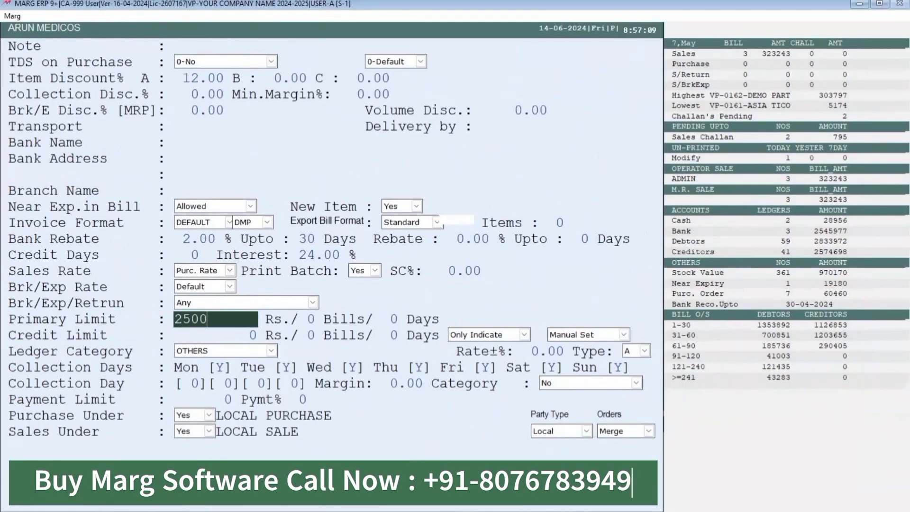
key("Return")
type("2500")
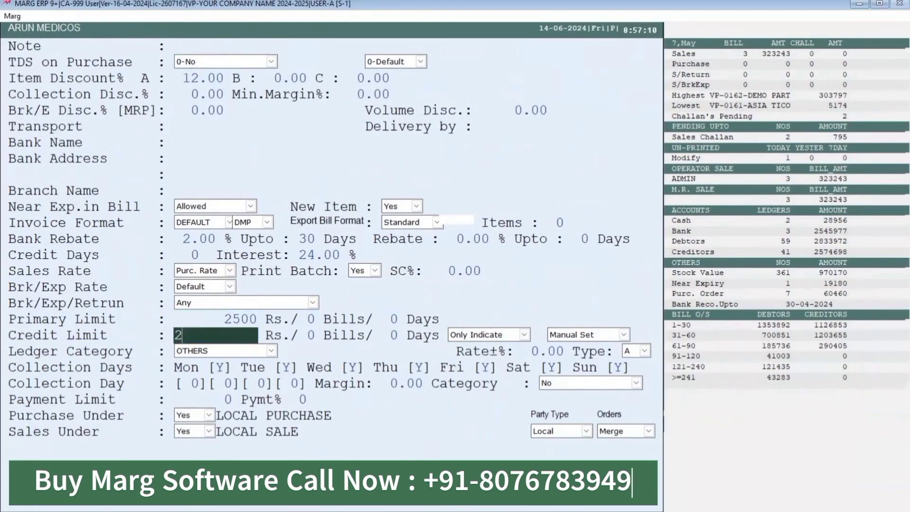
key("Return")
key("Return")
key("Return")
key("Return")
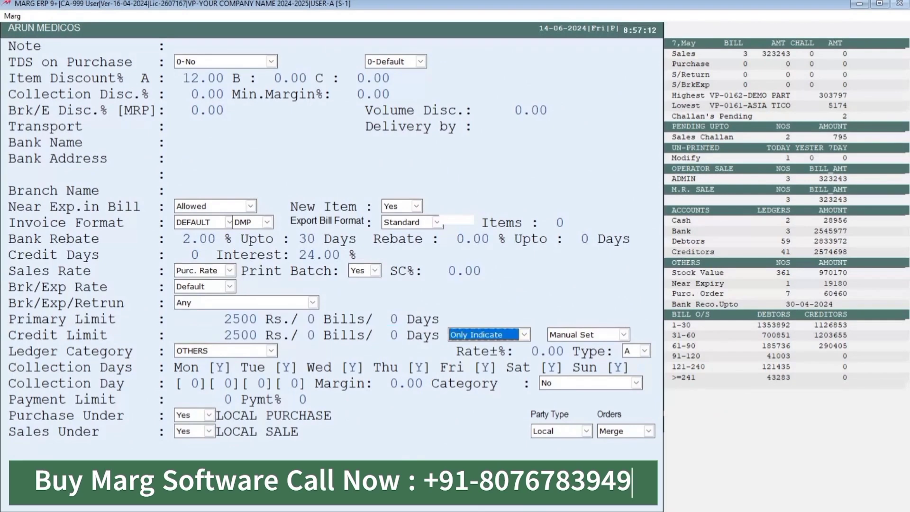
key("Return")
key("Return")
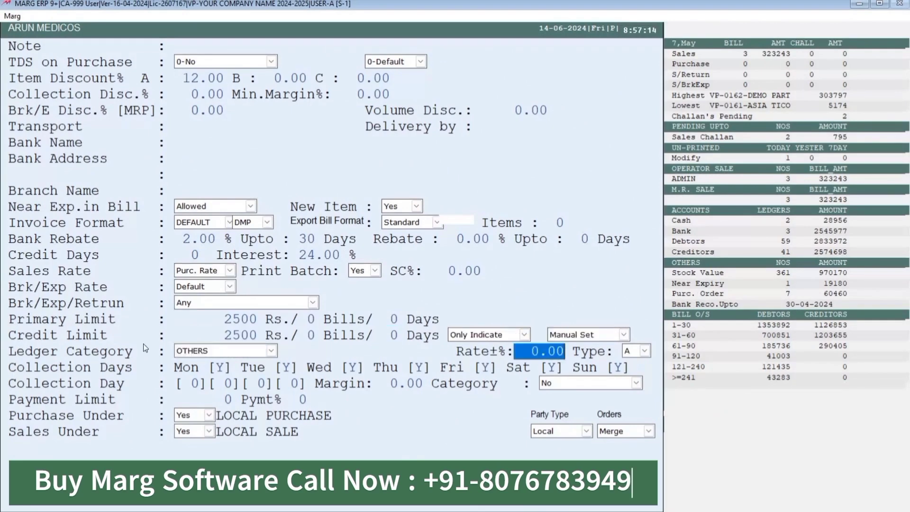
key("Page_Down")
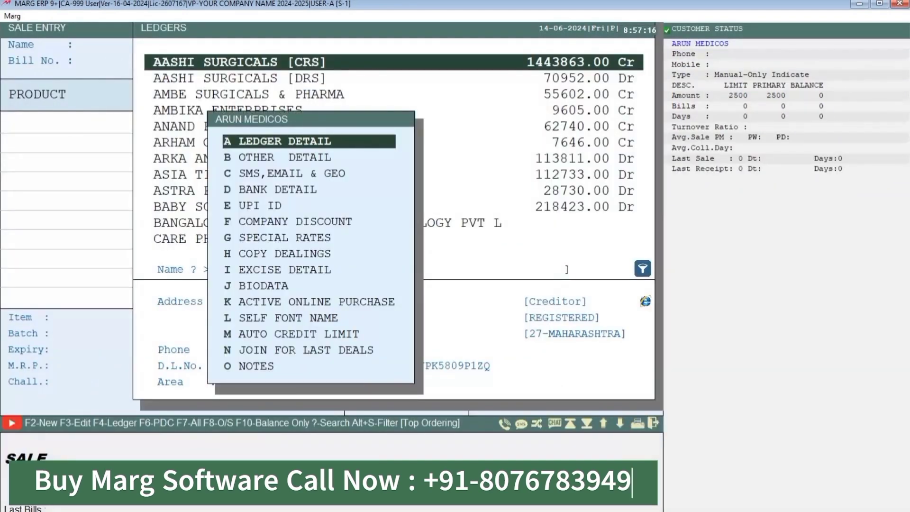
- View the bank detail form of the ARUN MEDICOS ledger and close it without adding a bank
key("Down")
key("Down")
key("Down")
key("Return")
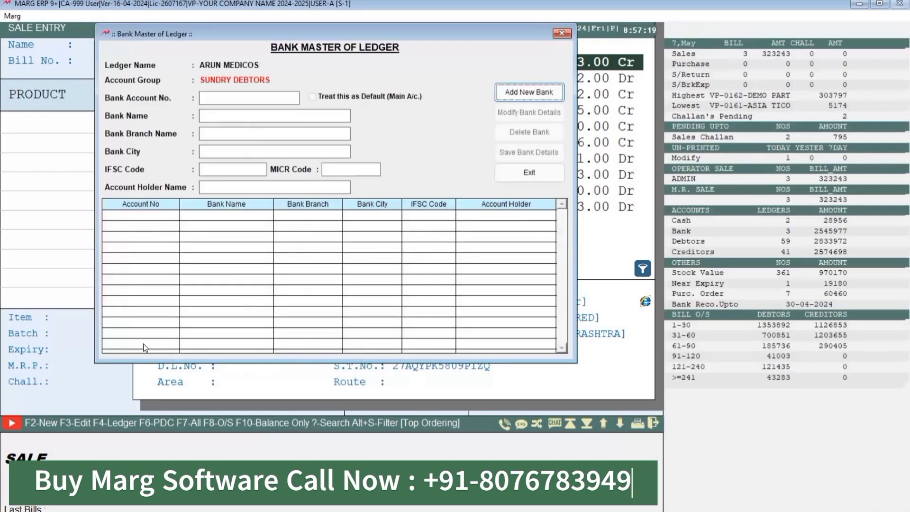
key("Escape")
- Review the SMS, email and geo settings of ARUN MEDICOS and leave them without entering any contact details
key("Down")
key("Down")
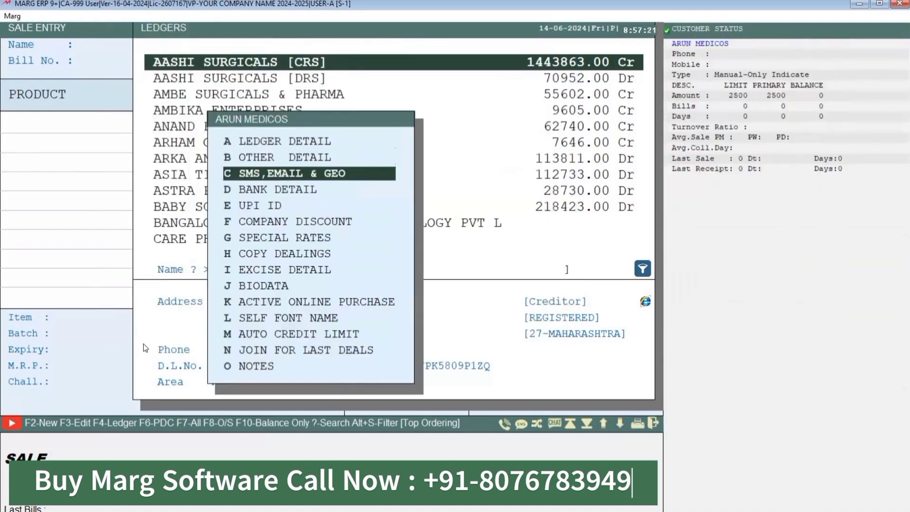
key("Return")
key("Return")
key("Return")
key("Return")
key("Return")
key("Return")
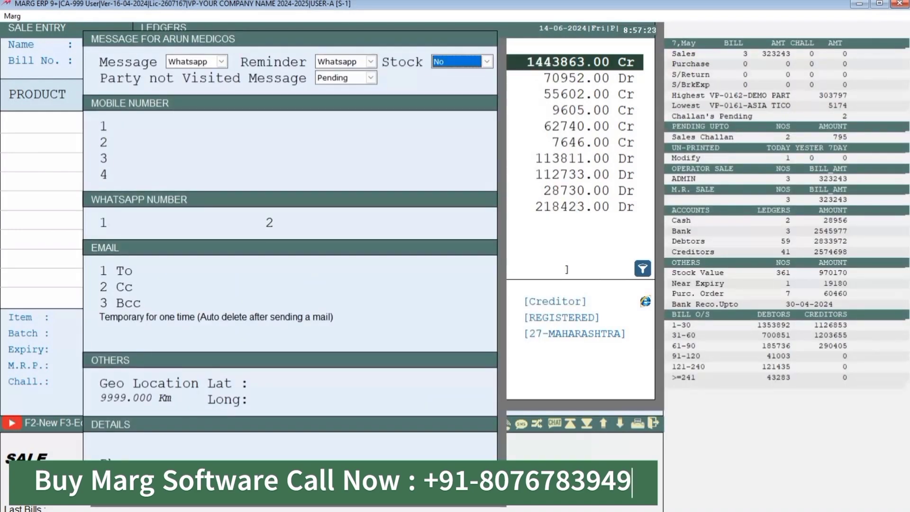
key("Return")
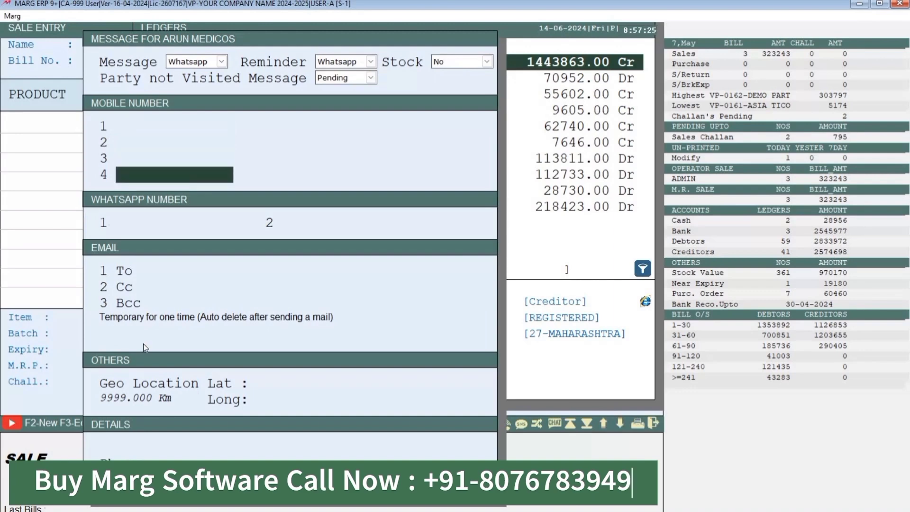
key("Escape")
- View the UPI ID setting of the ARUN MEDICOS ledger and close it without entering an ID
key("Down")
key("Down")
key("Down")
key("Down")
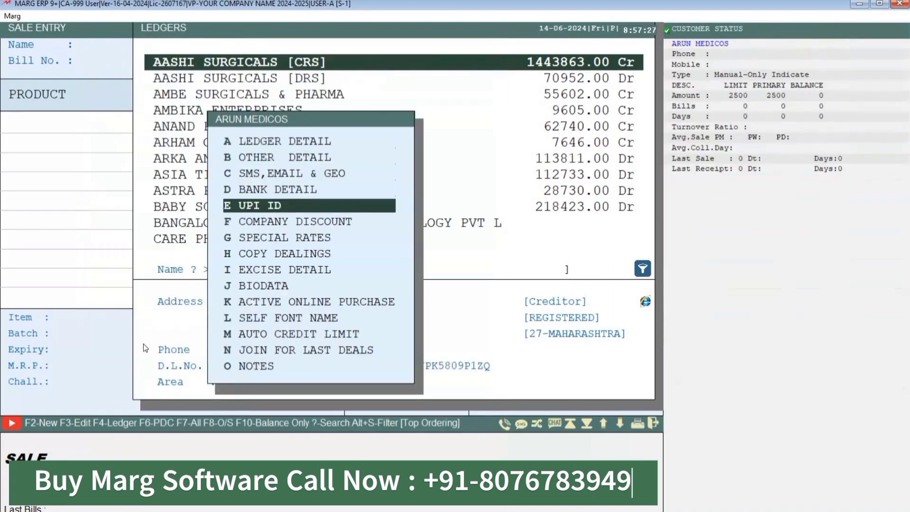
key("Return")
key("Escape")
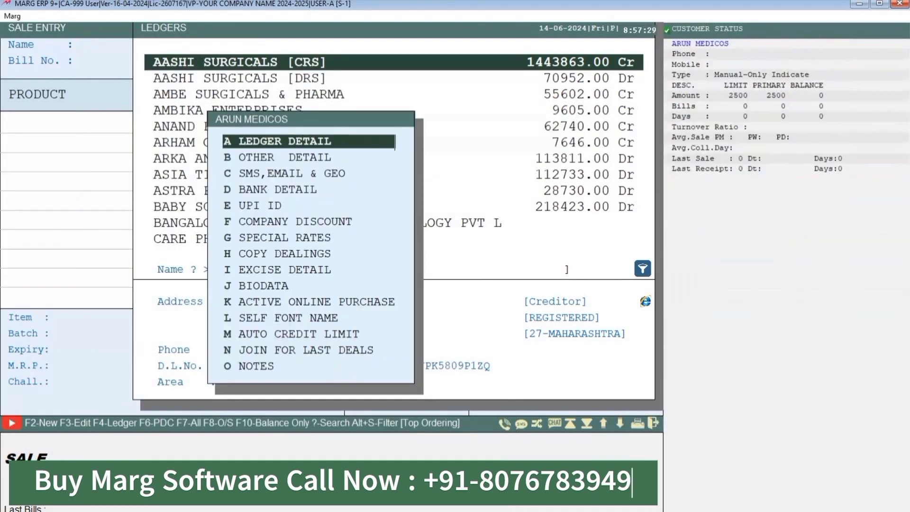
- Open the company discounts of ARUN MEDICOS and keep the general item discount at 12% with its other default options
key("Down")
key("Down")
key("Down")
key("Down")
key("Down")
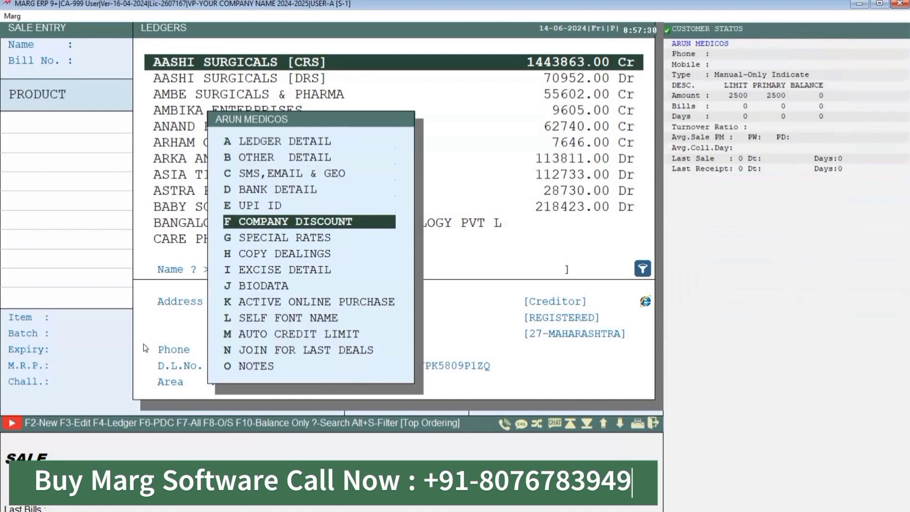
key("Return")
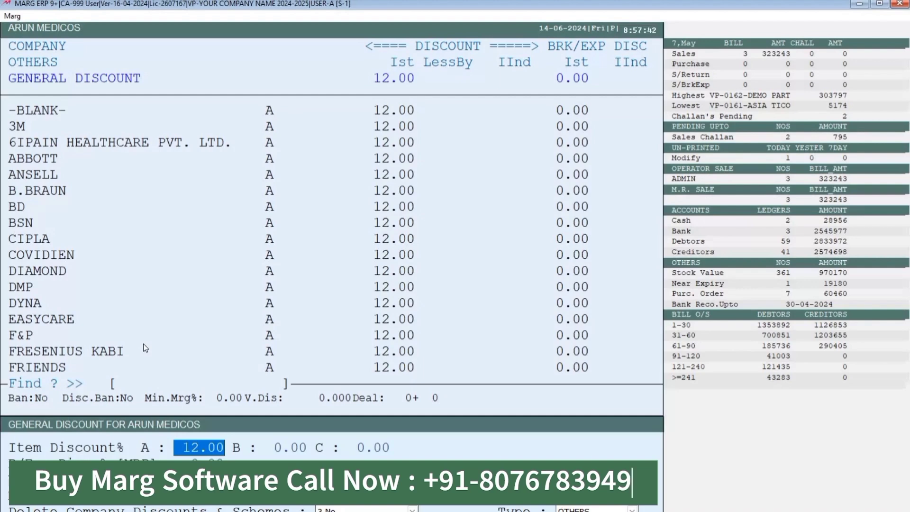
key("Return")
key("Return")
key("Return")
key("Return")
key("Return")
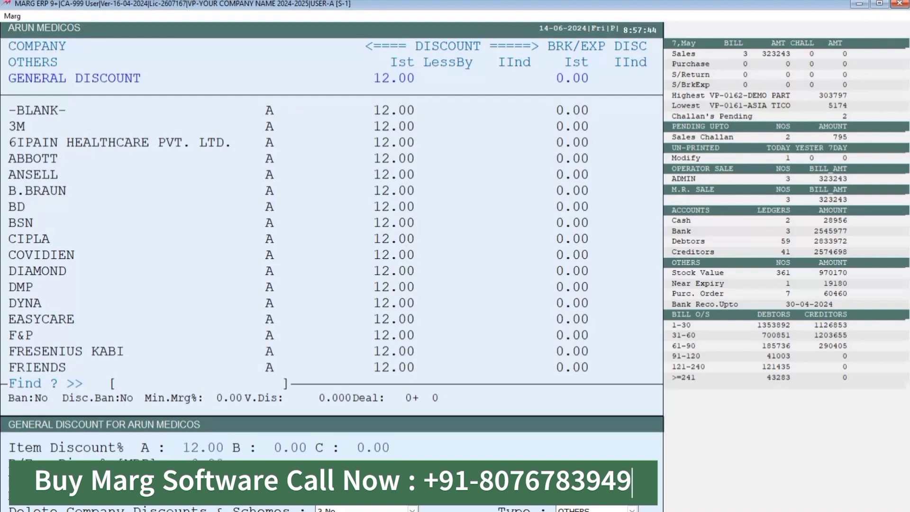
key("Return")
key("Return")
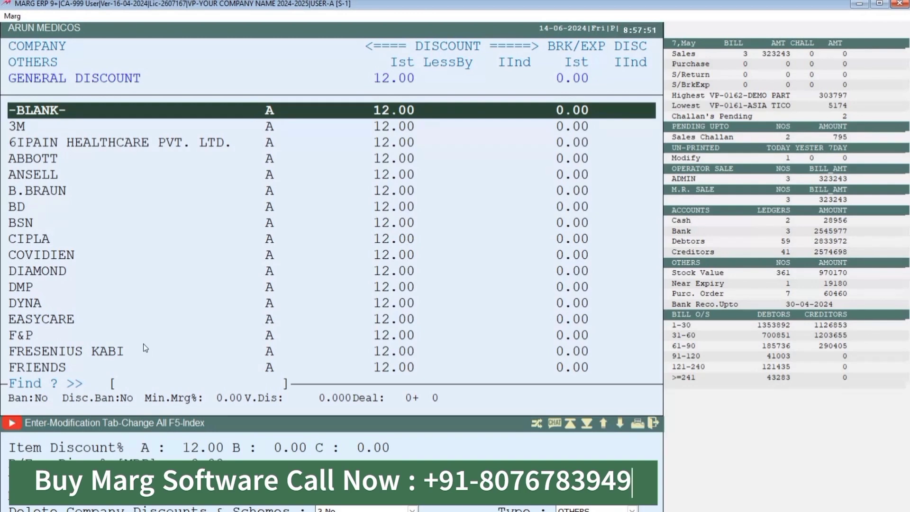
- Set the first discount for company CIPLA to 6% in the ARUN MEDICOS company discount list
key("Down")
key("Down")
key("Down")
key("Down")
key("Down")
key("Down")
key("Down")
key("Down")
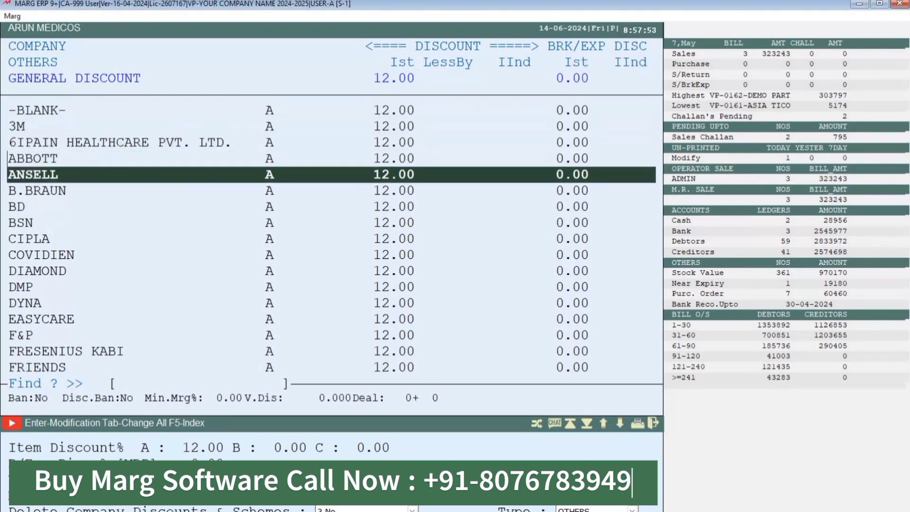
key("Return")
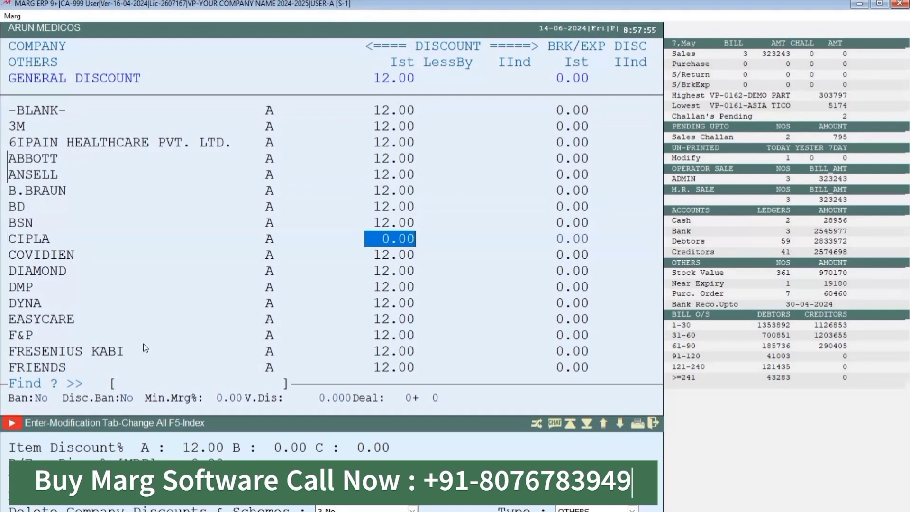
type("6 .")
key("Return")
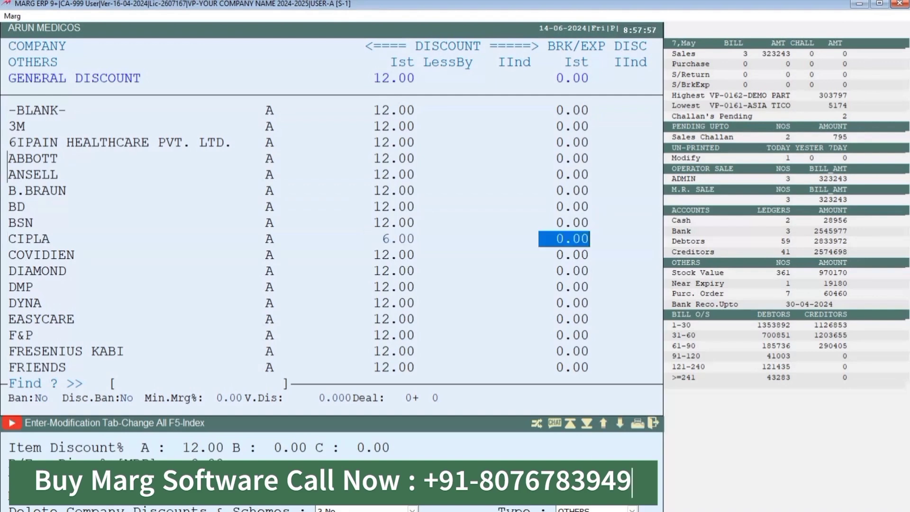
- Keep CIPLA's default breakage/expiry discount, ban, margin and deal values, and close the company discount list
key("Return")
key("Return")
key("Return")
key("Return")
key("Return")
key("Return")
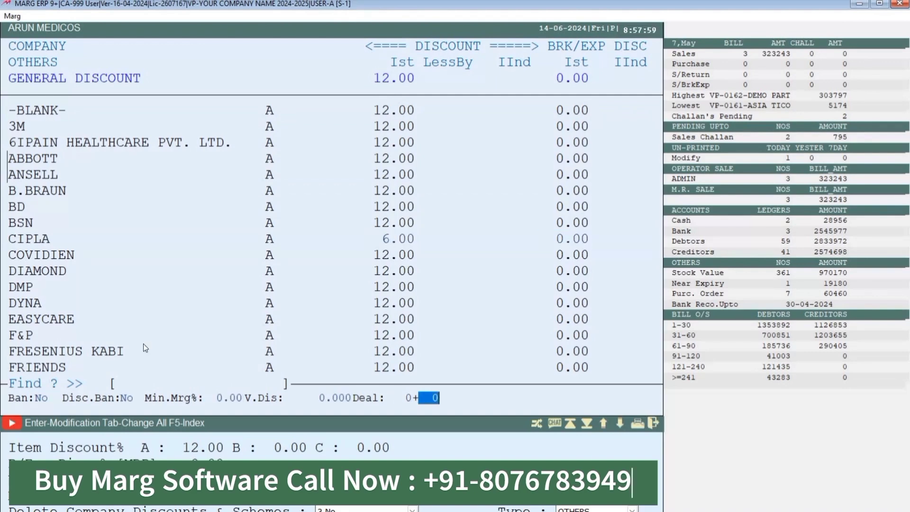
key("Return")
key("Escape")
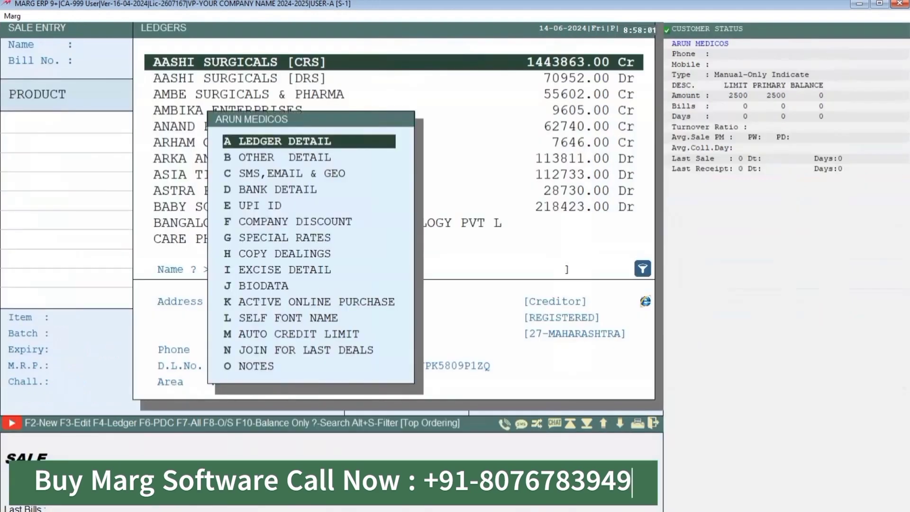
key("Down")
key("Down")
key("Down")
key("Down")
key("Down")
key("Down")
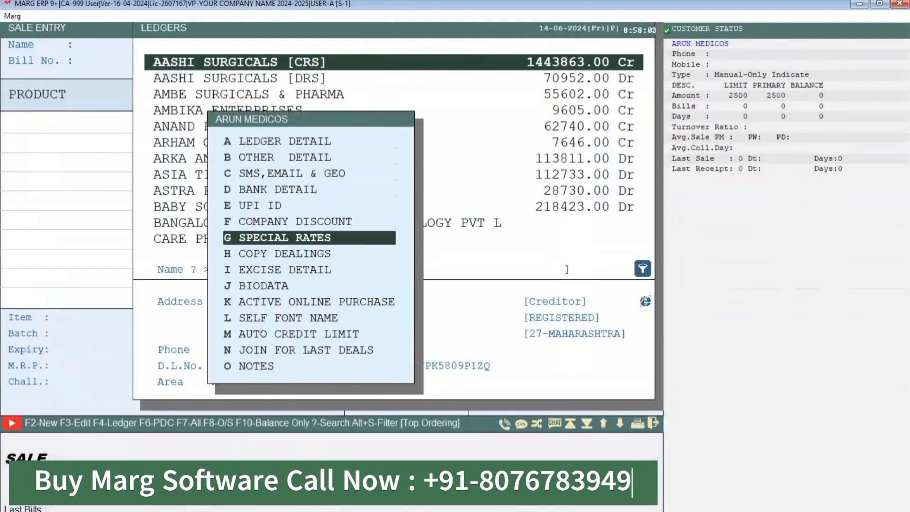
key("Down")
key("Down")
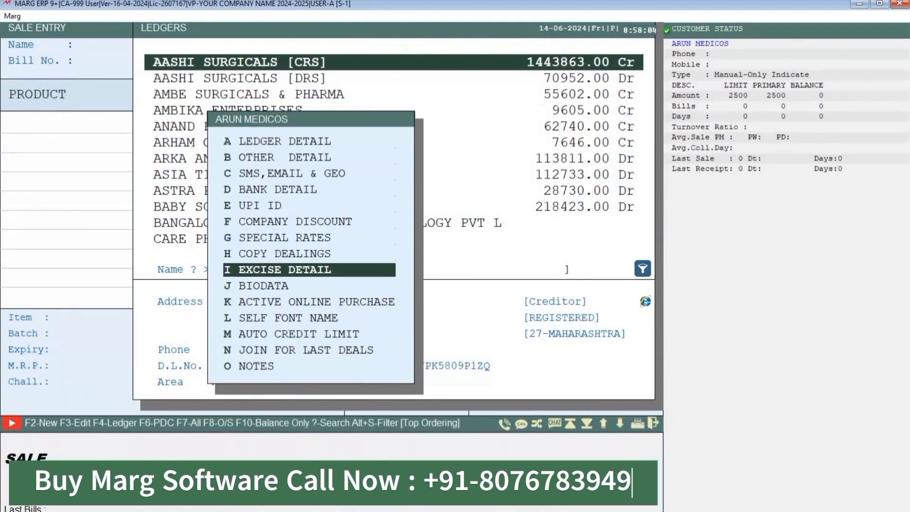
key("Down")
key("Down")
key("Down")
key("Down")
key("Down")
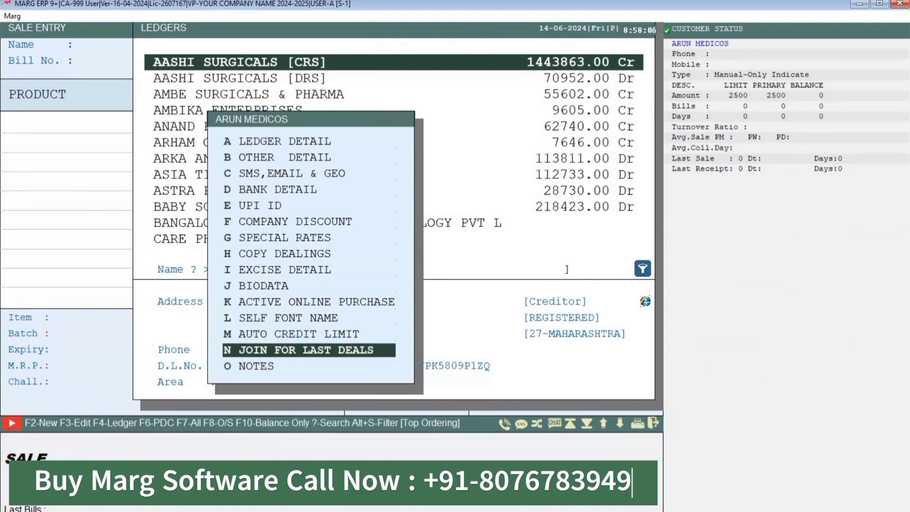
key("Up")
key("Up")
key("Up")
key("Up")
key("Up")
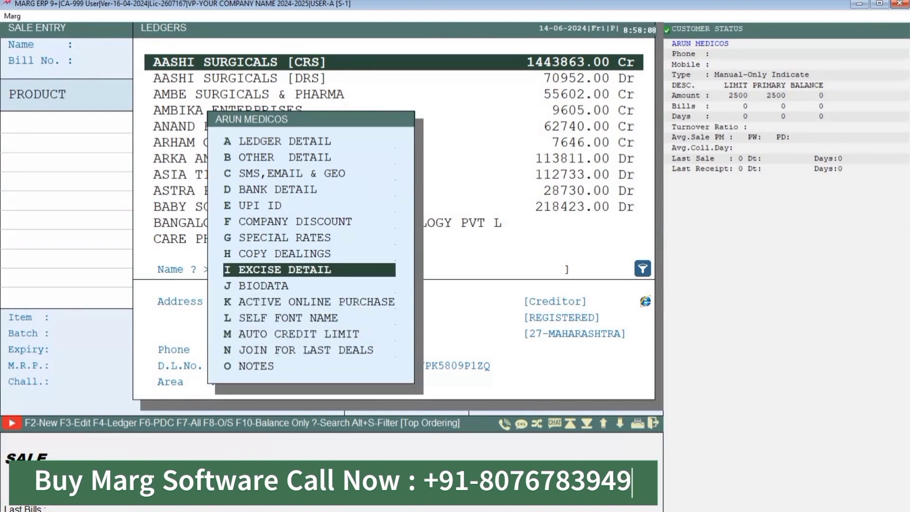
key("Up")
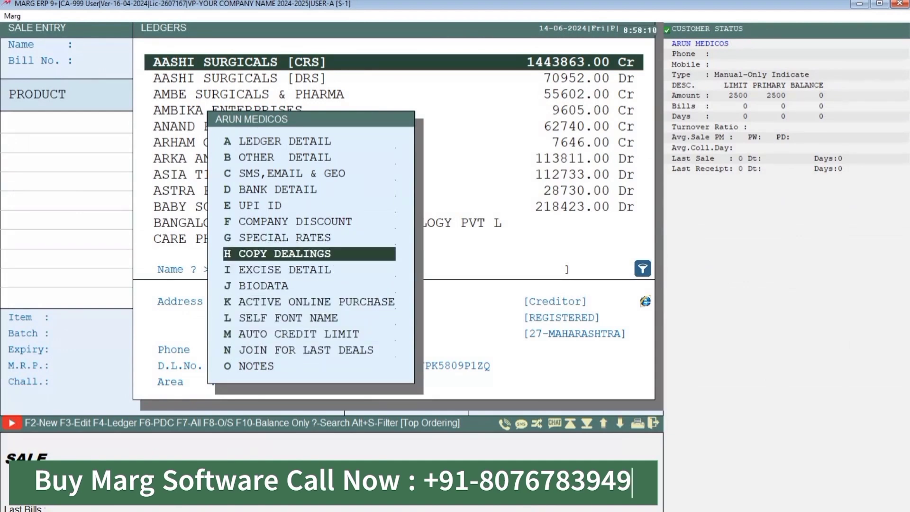
key("Up")
key("Up")
key("Up")
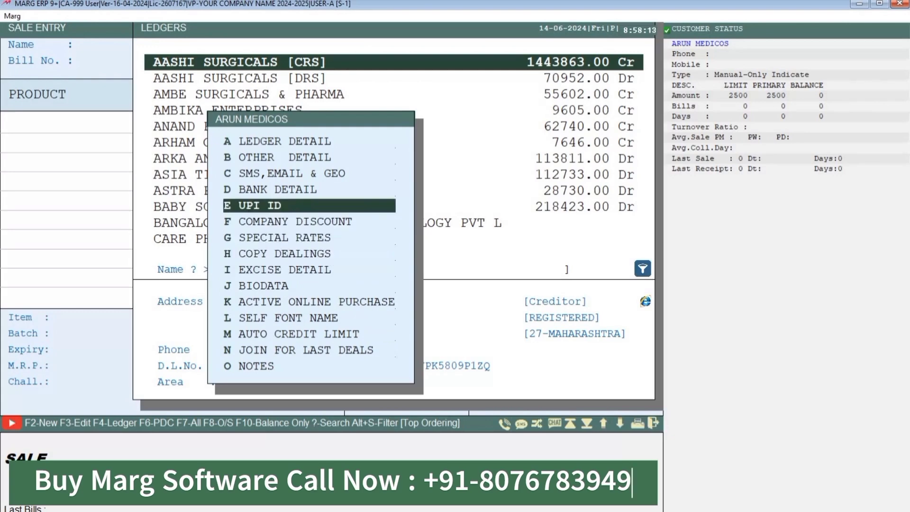
- Leave the ledger setup options and choose ARUN MEDICOS as the party of the new sale bill
key("Escape")
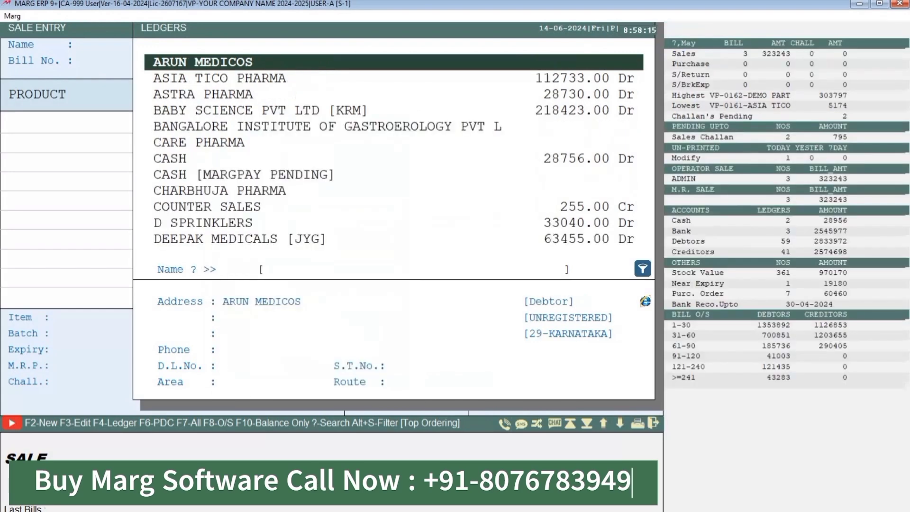
key("Return")
key("Return")
- Add DISPOVAN 10ML, batch 407104JD1, to the sale bill with quantity 2, keeping the default rate and discount
key("Down")
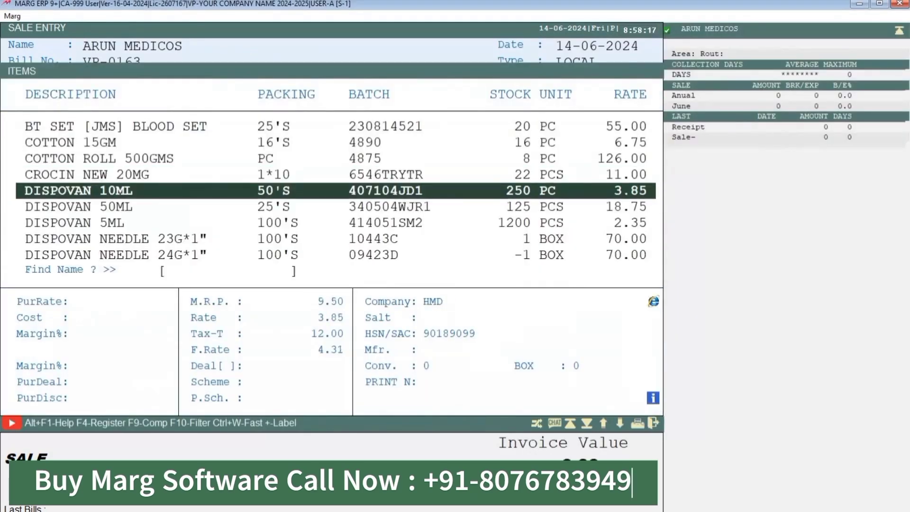
key("Up")
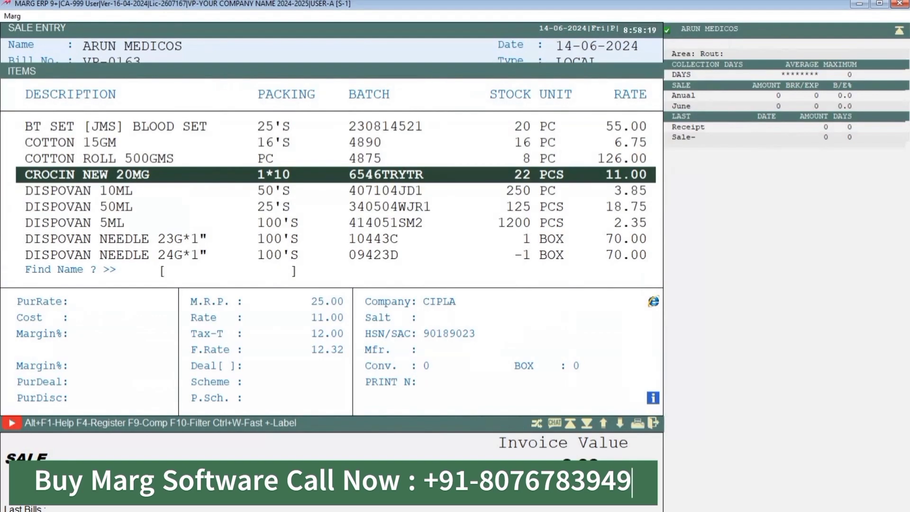
key("Down")
key("Return")
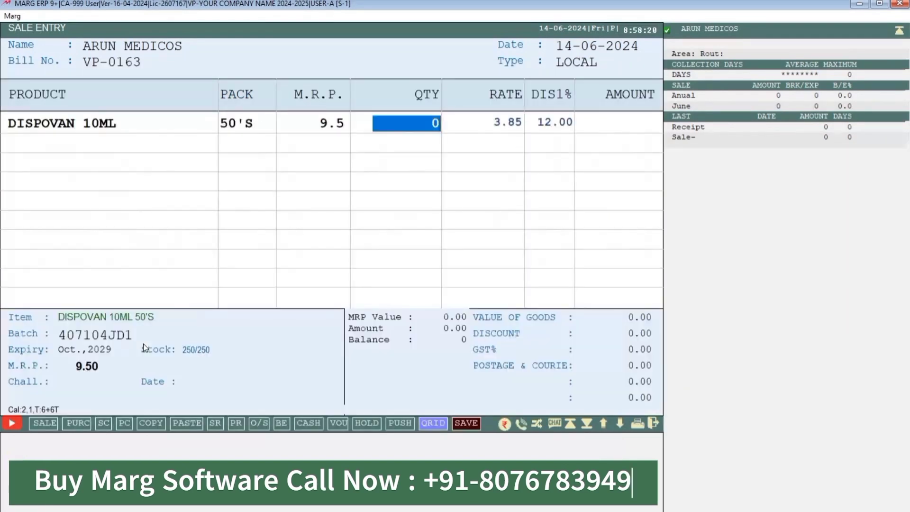
type("2")
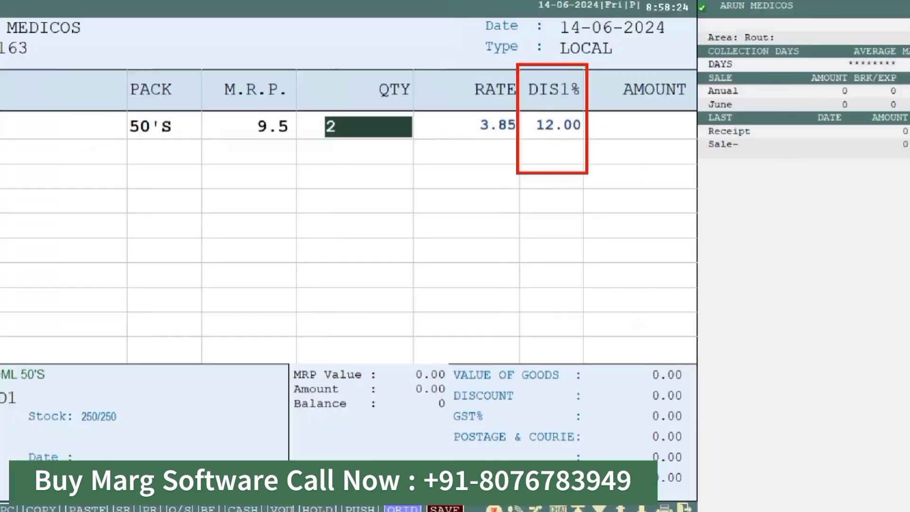
key("Return")
key("Return")
key("Return")
key("Return")
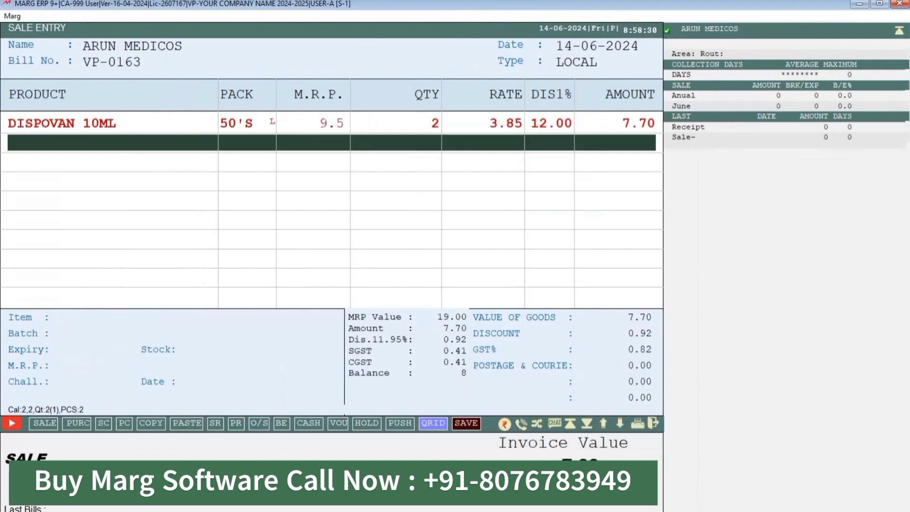
- Add CROCIN NEW 20MG, batch 6546TRYTR, to the sale bill with quantity 5, keeping the default rate and discount
key("Return")
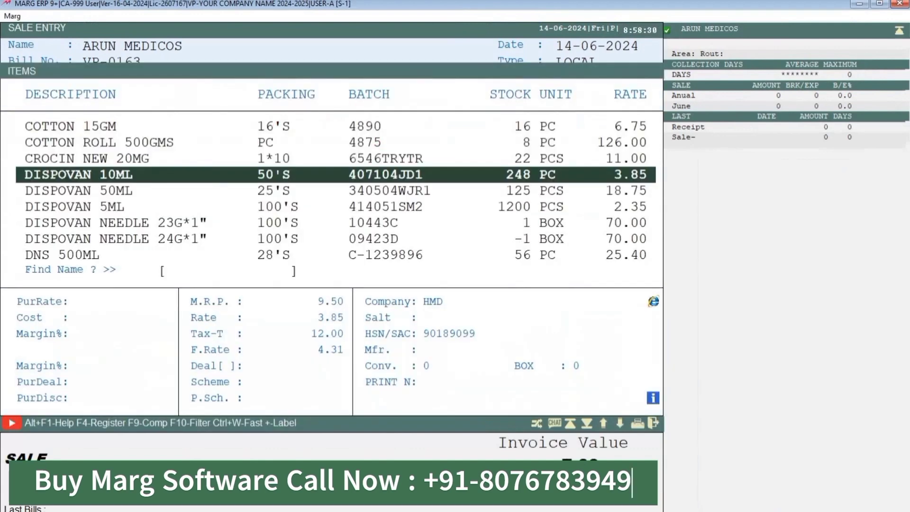
key("Up")
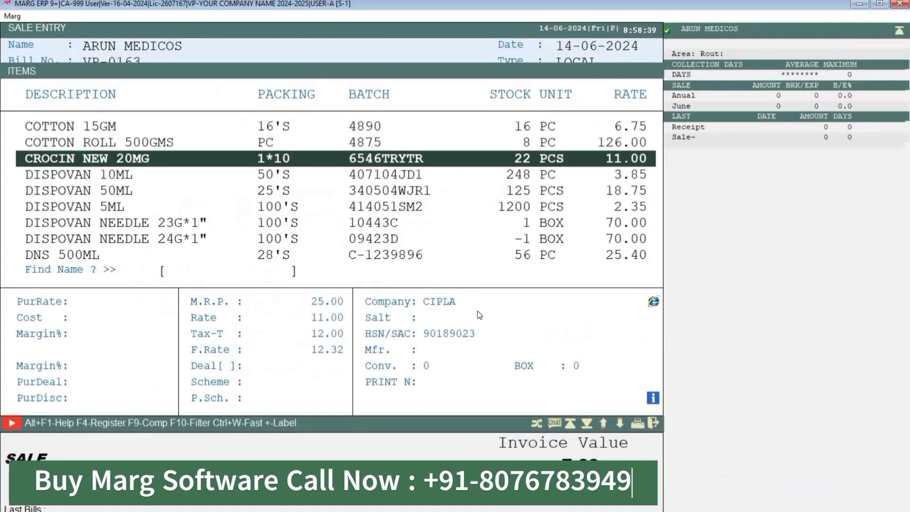
key("Return")
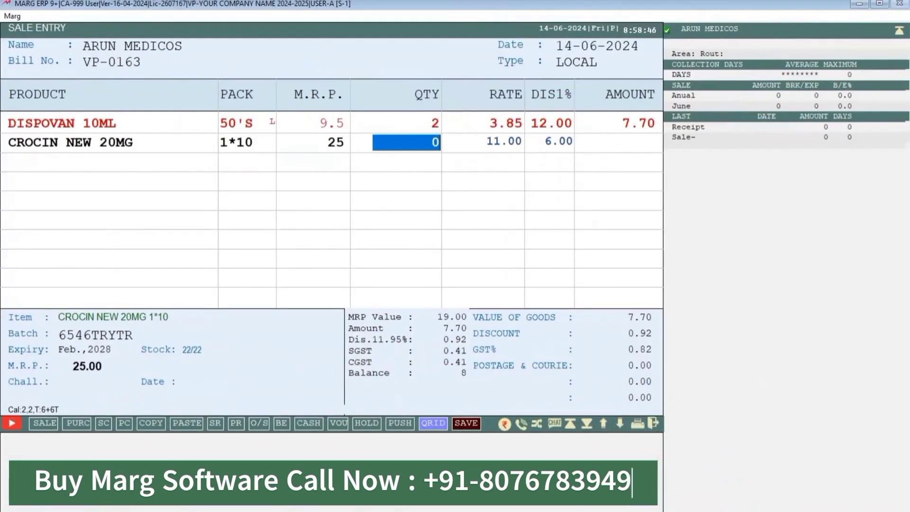
type("5")
key("Return")
key("Return")
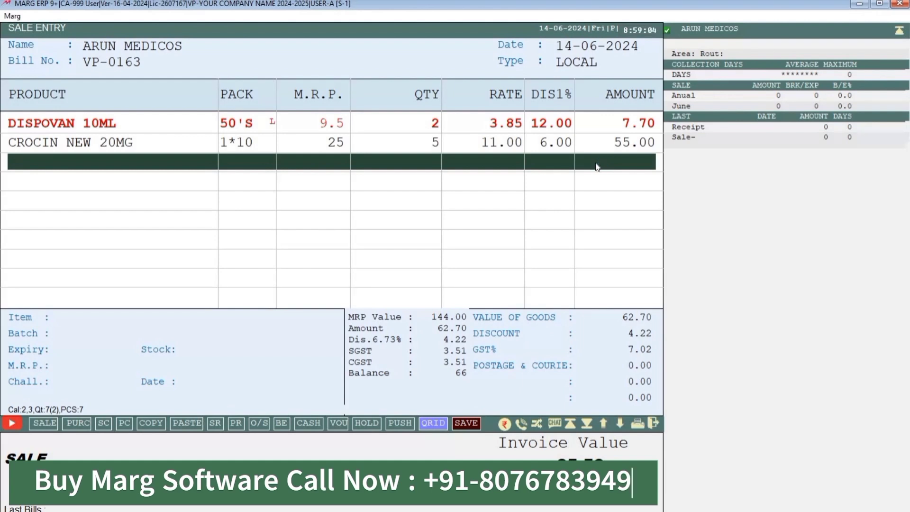
- Save the ARUN MEDICOS sale bill, output its print as a PDF named AA in Documents, and exit sale entry
key("ctrl+w")
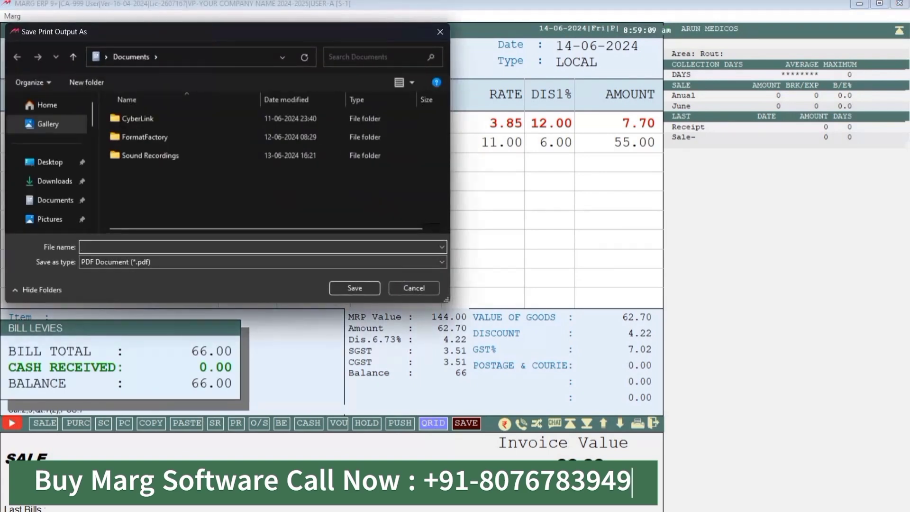
type("AA")
left_click(337, 291)
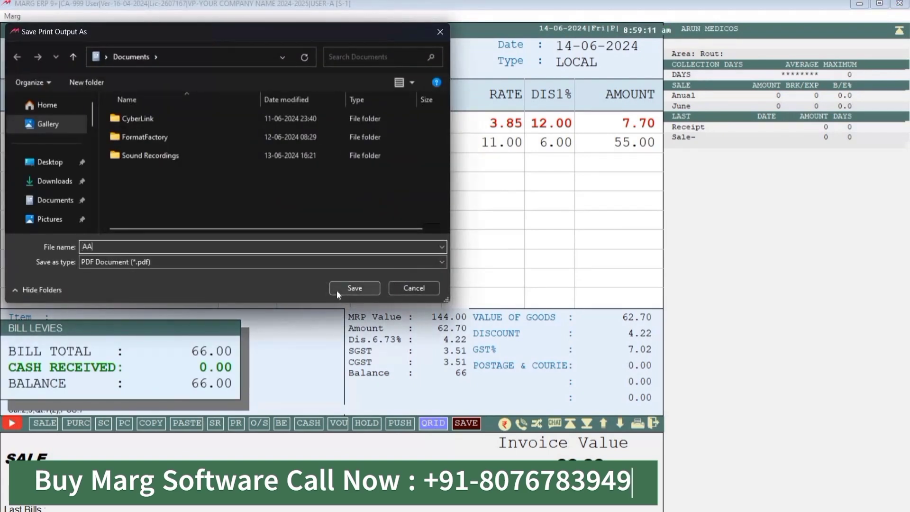
key("Escape")
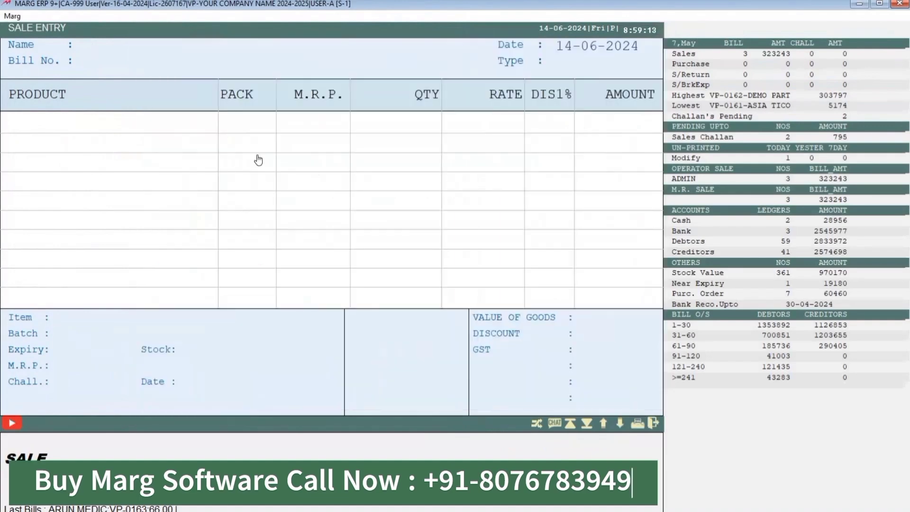
key("Escape")
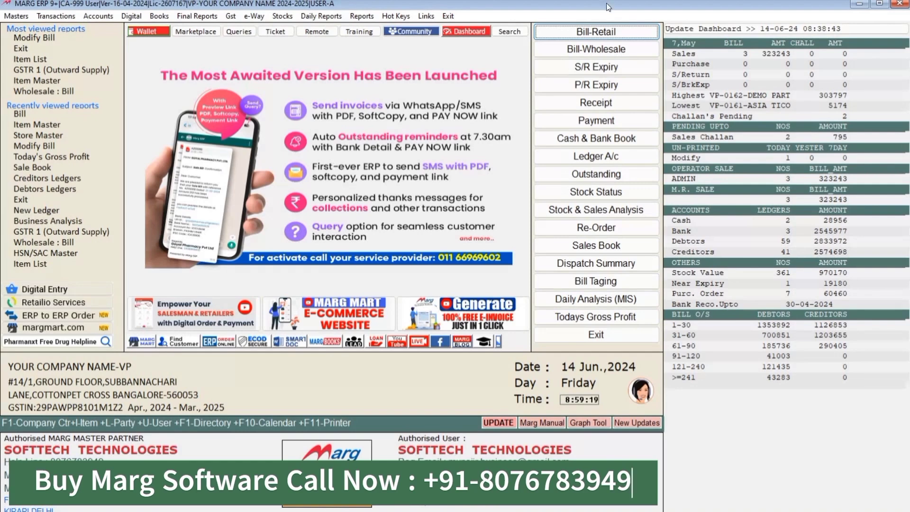
- Check the ARUN MEDICOS ledger account for 01-04-2024 to 14-06-2024, and return to the main screen
left_click(622, 157)
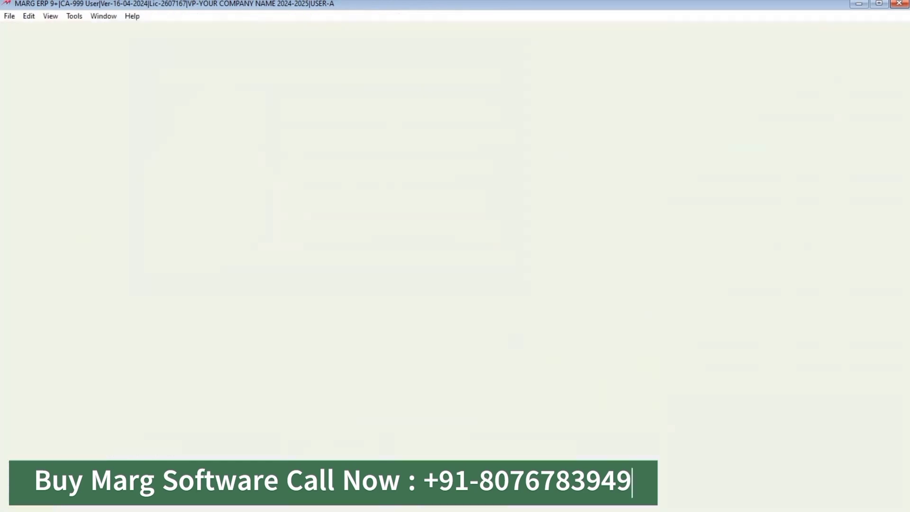
type("ARUN")
key("Return")
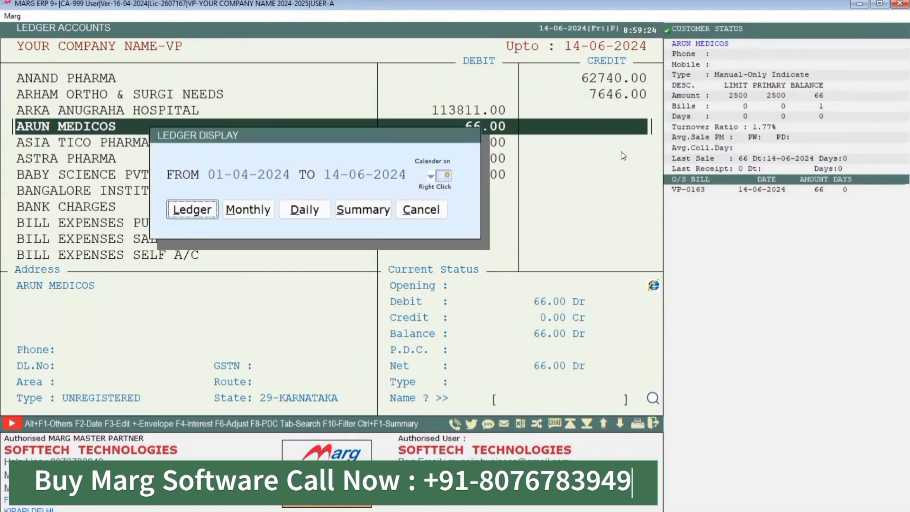
key("Return")
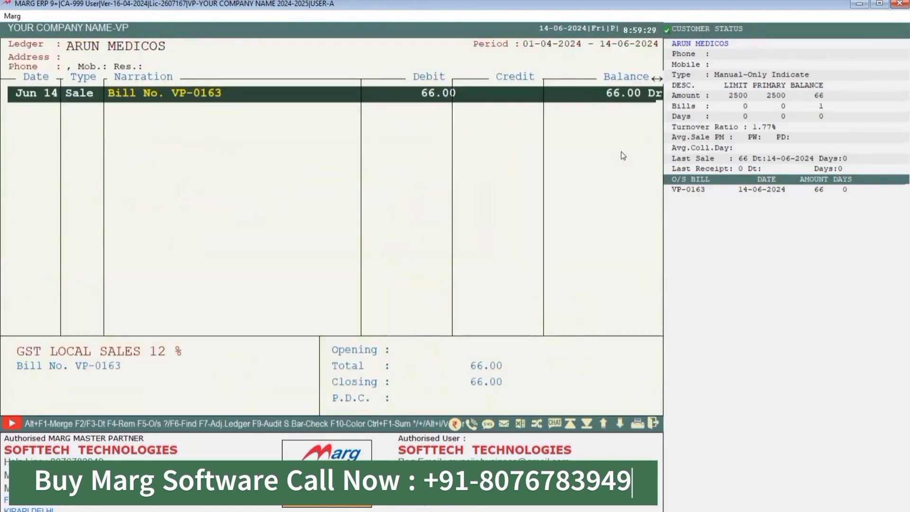
key("Escape")
key("Escape")
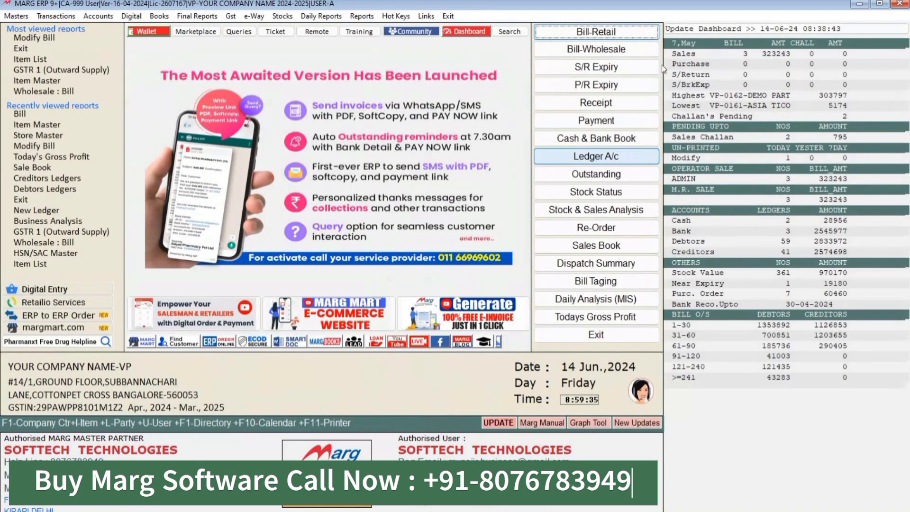
- Start a receipt voucher dated 14-06-2024 and credit the ARUN MEDICOS ledger with 50.00
left_click(596, 105)
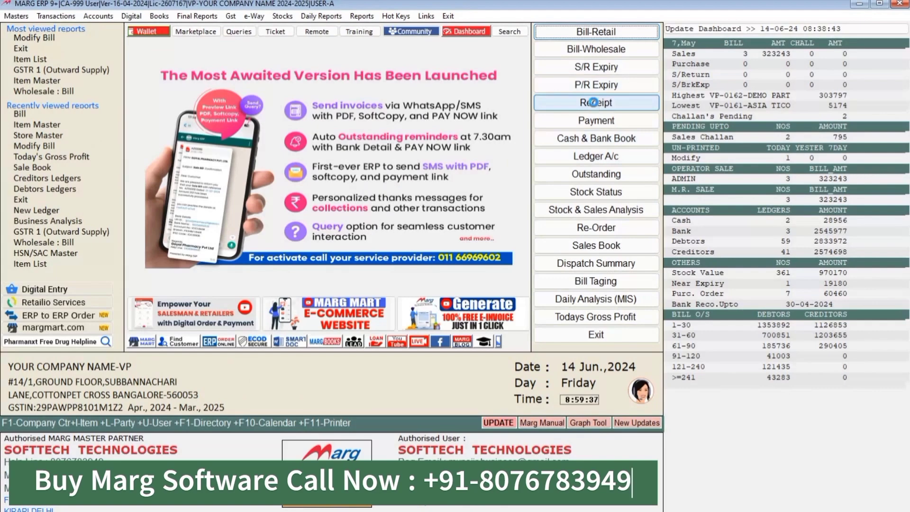
key("Return")
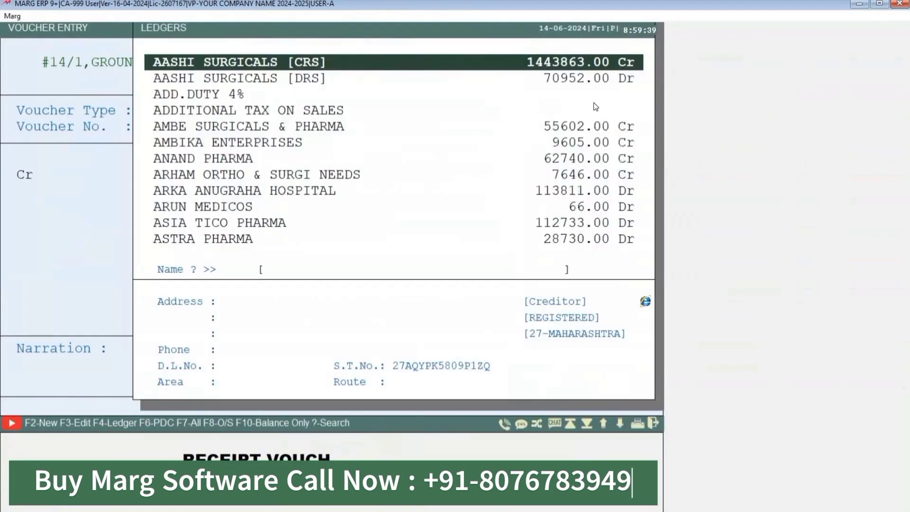
type("ARUN")
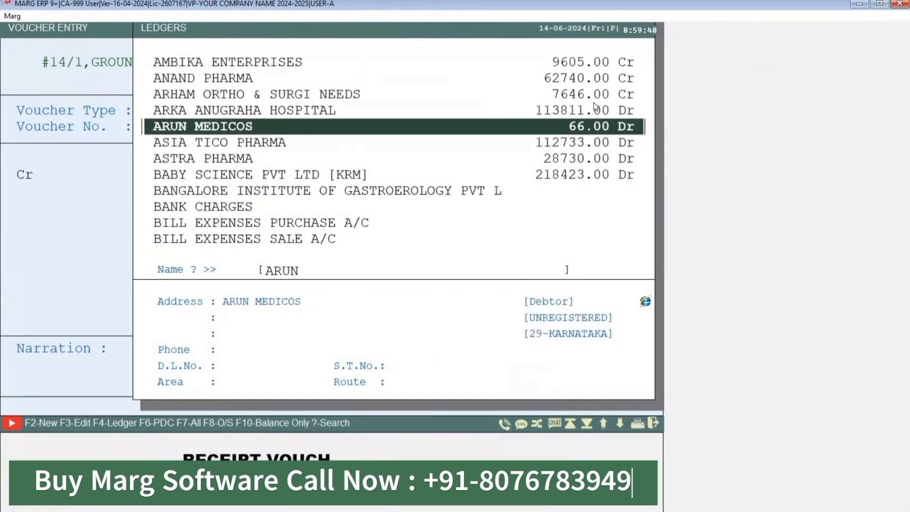
key("Return")
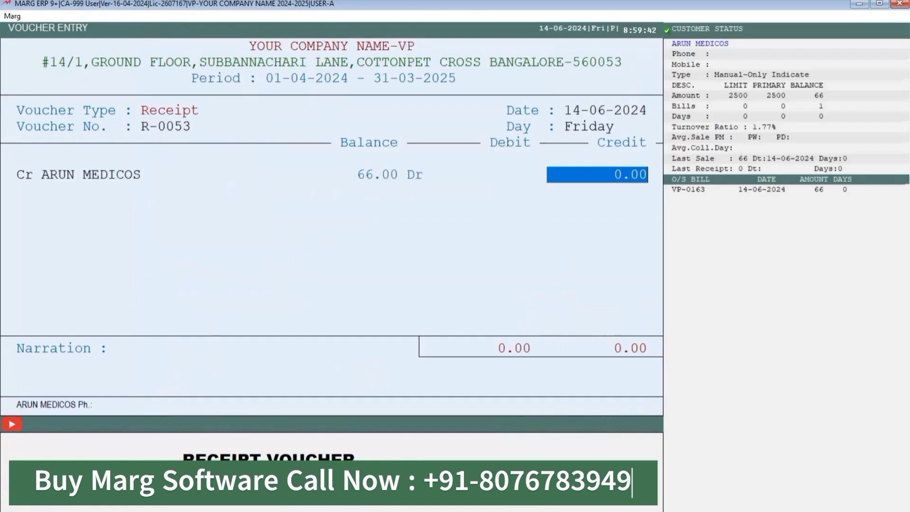
type("50")
key("Return")
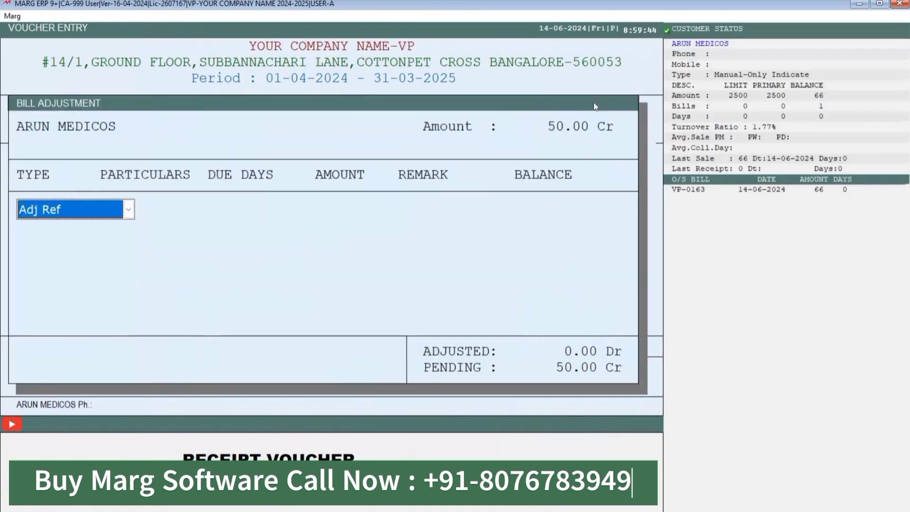
- Adjust the 50.00 receipt by reference against the pending ARUN MEDICOS invoice
key("Return")
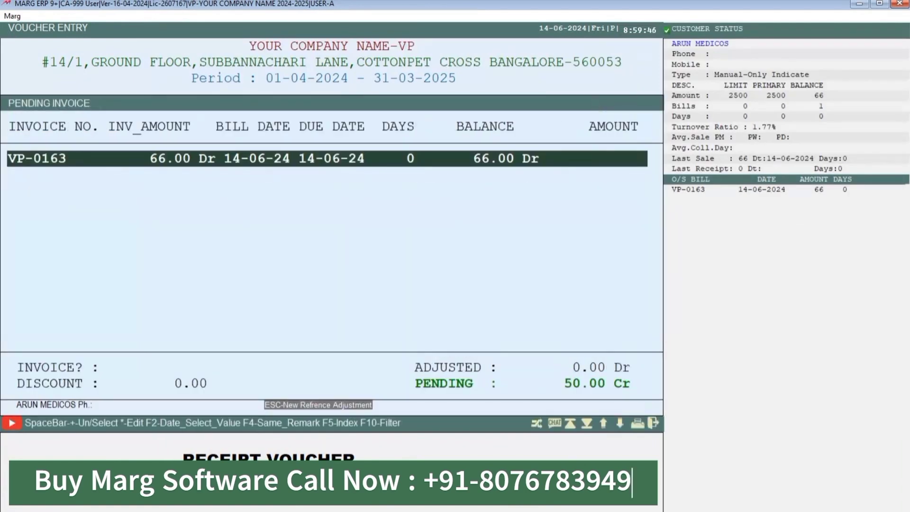
key("Return")
key("Return")
key("Return")
- Debit the 50.00 to CASH, save the receipt voucher without a narration, and leave voucher entry
key("Return")
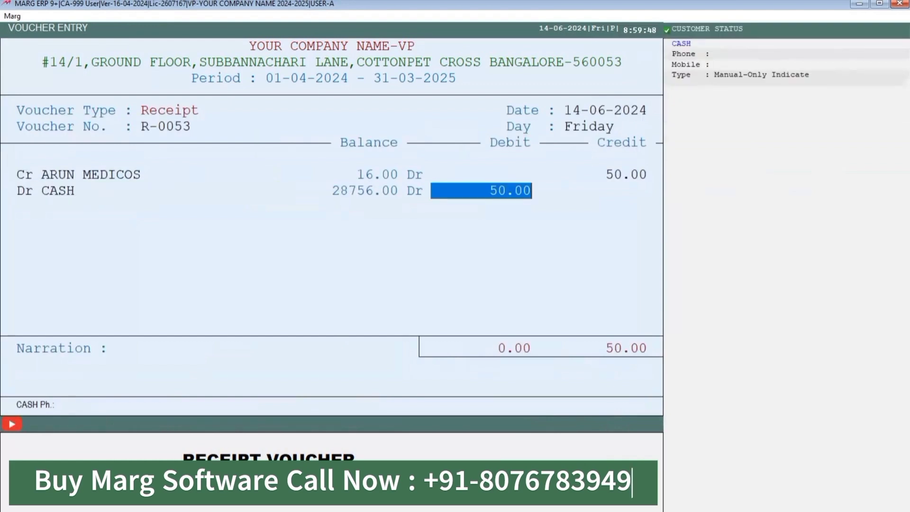
key("Return")
key("Return")
key("Return")
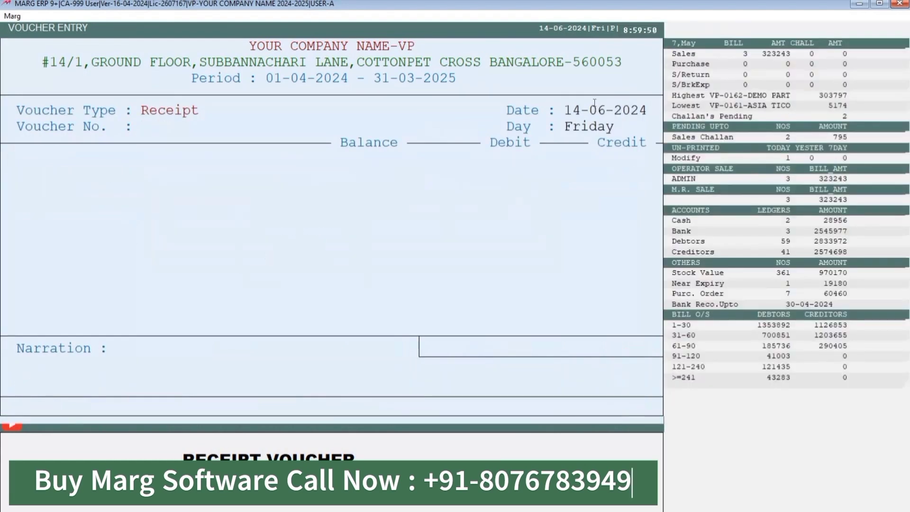
key("Escape")
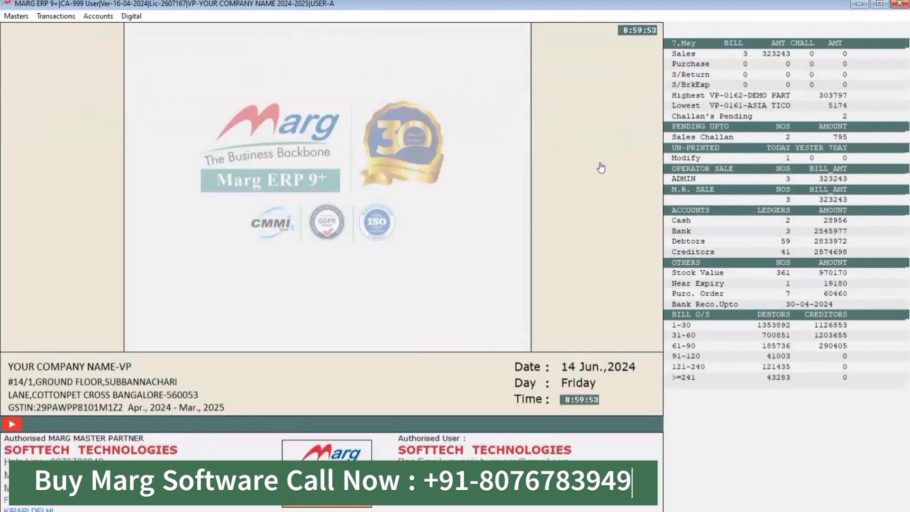
- Review the sale and receipt entries in the ARUN MEDICOS ledger for 01-04-2024 to 14-06-2024
left_click(601, 158)
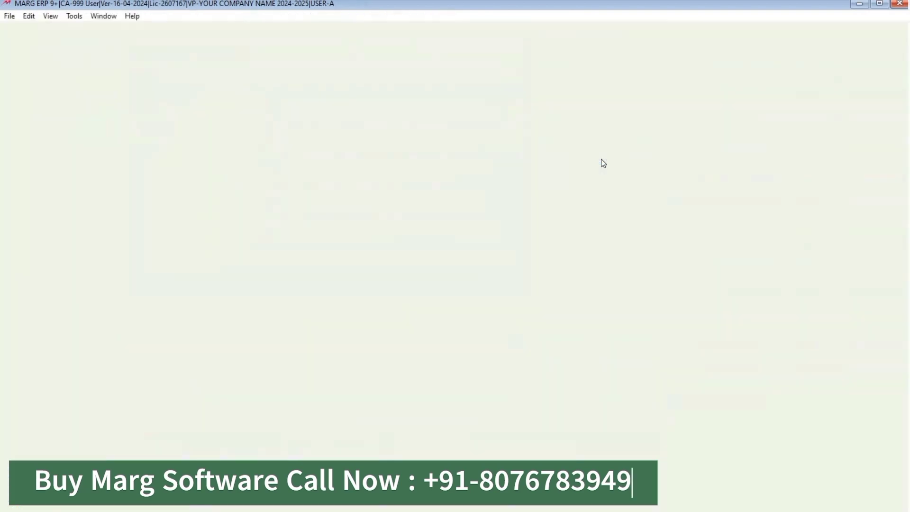
key("Return")
key("Return")
key("Return")
key("Return")
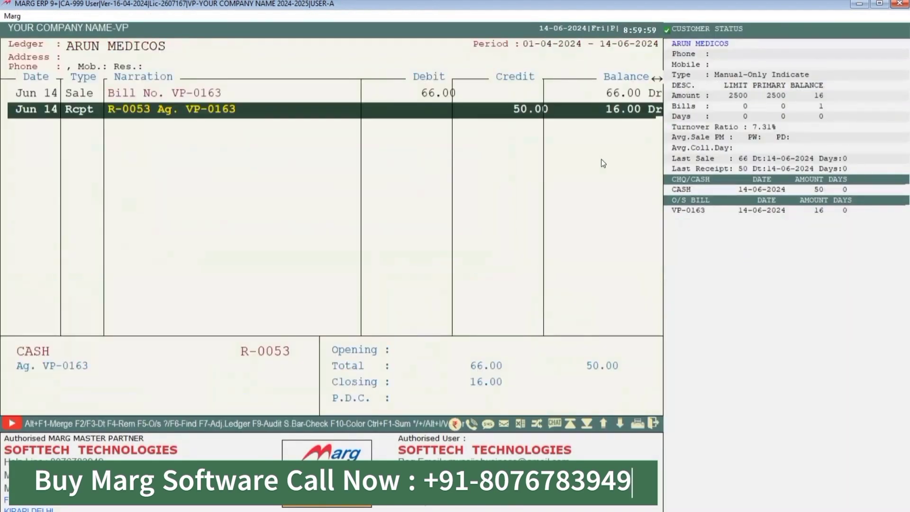
key("Up")
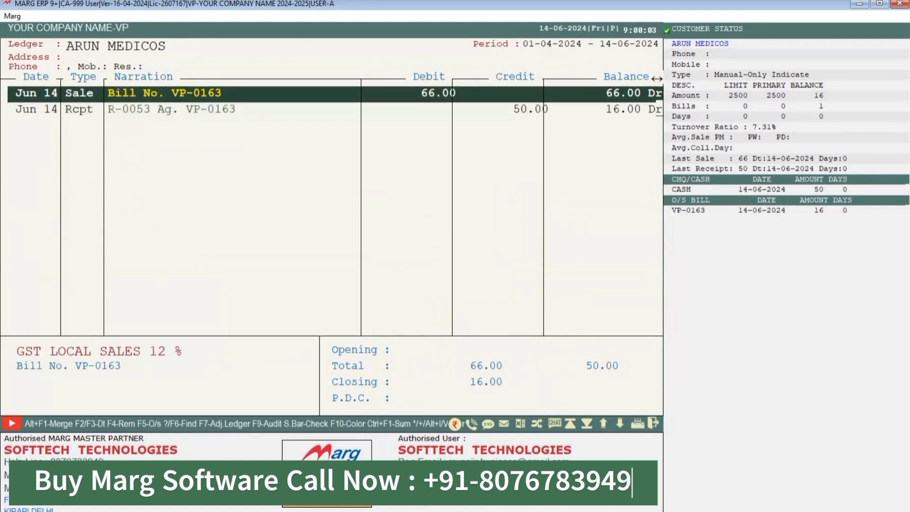
key("Down")
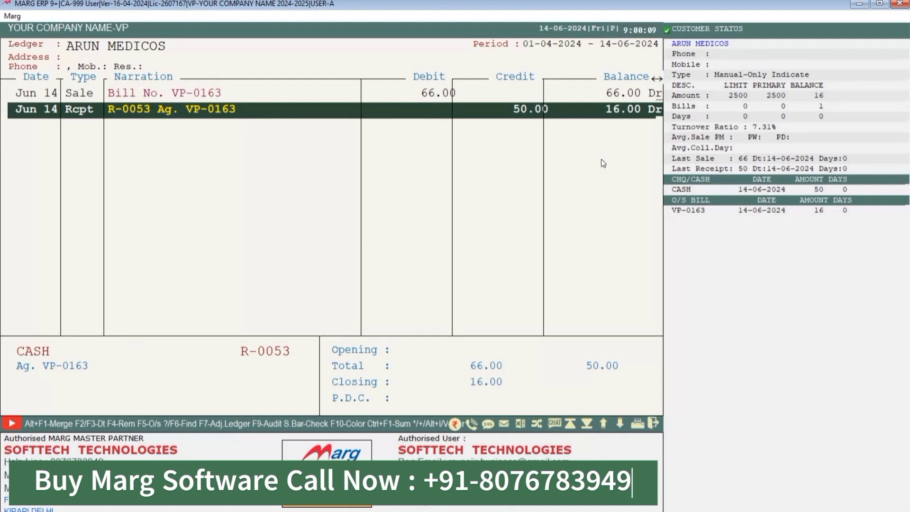
- View the print controls of the ARUN MEDICOS ledger, close them, and return to the main screen
key("alt+p")
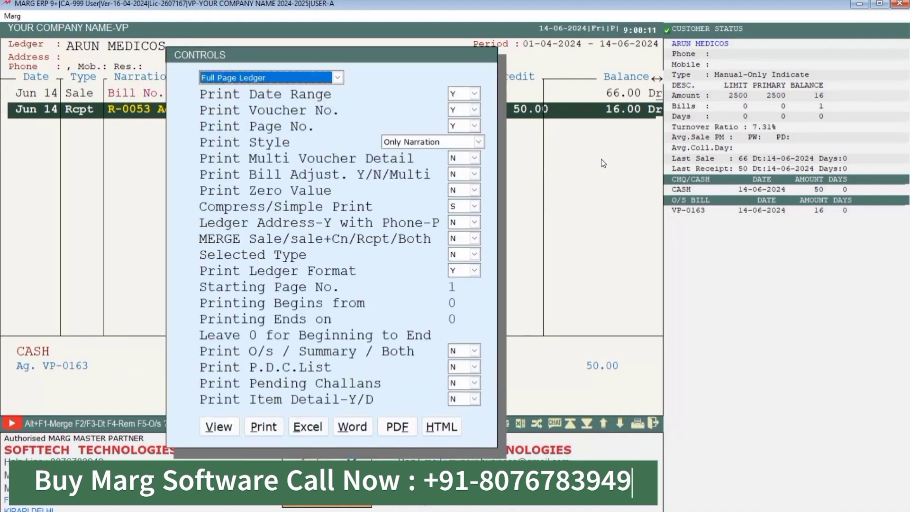
key("Escape")
key("Escape")
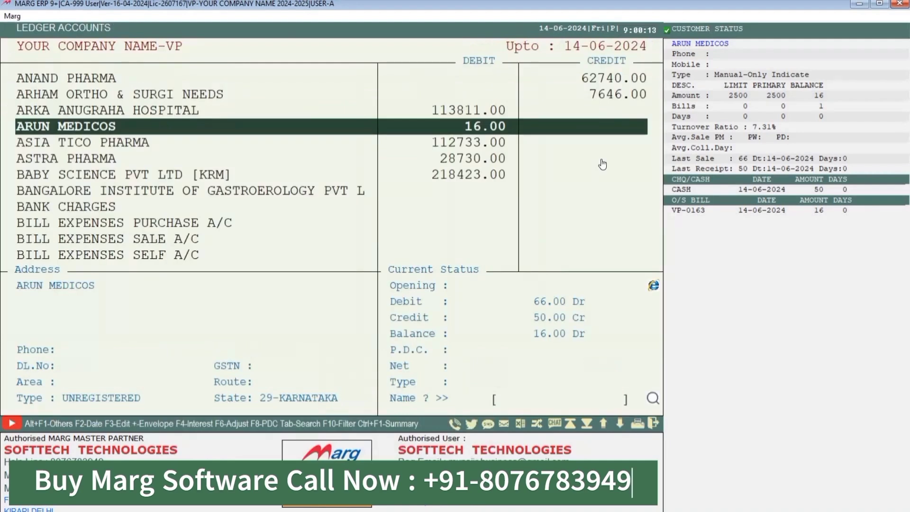
key("Escape")
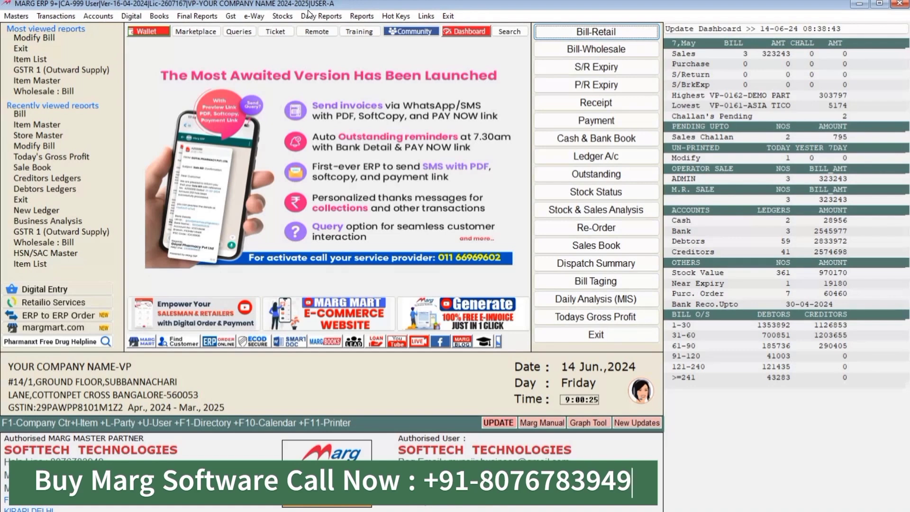
- List the sale bills dated 14-06-2024 for editing, covering all ledgers, and open the ARUN MEDICOS bill
left_click(48, 19)
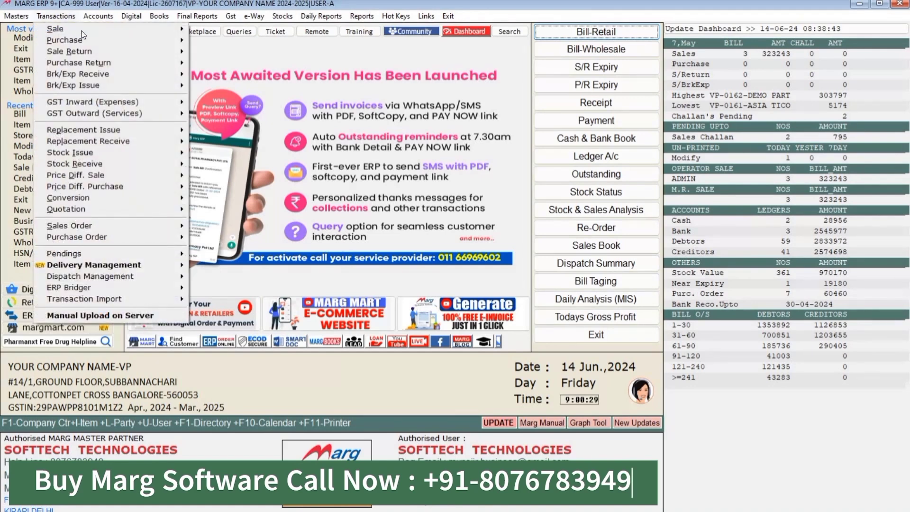
mouse_move(147, 27)
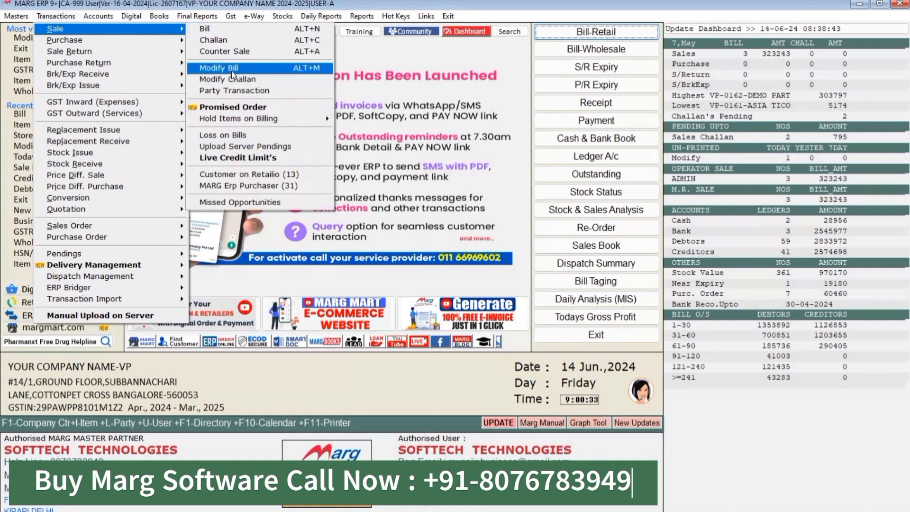
left_click(231, 70)
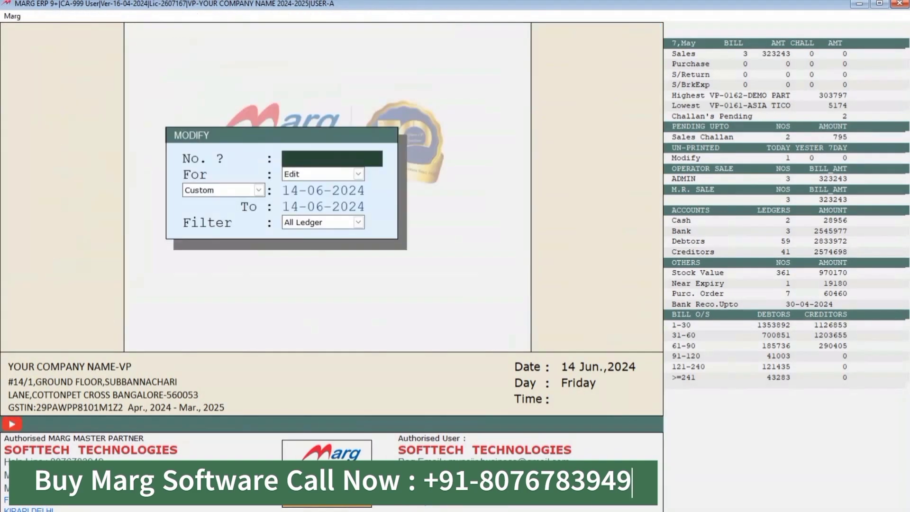
key("Return")
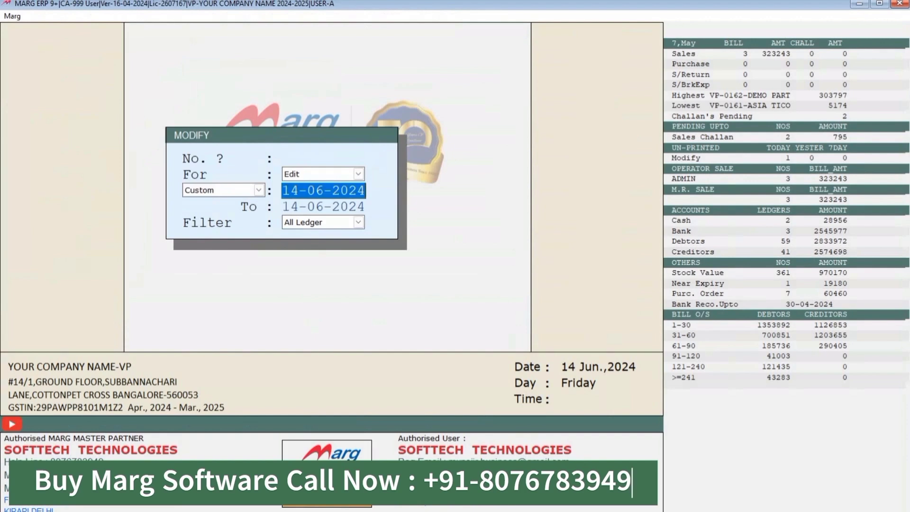
key("Return")
key("Return")
key("Return")
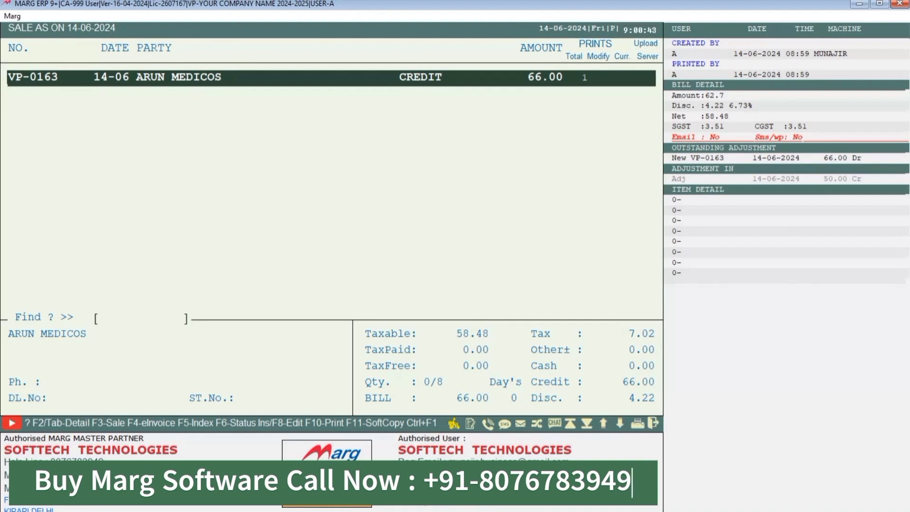
key("Return")
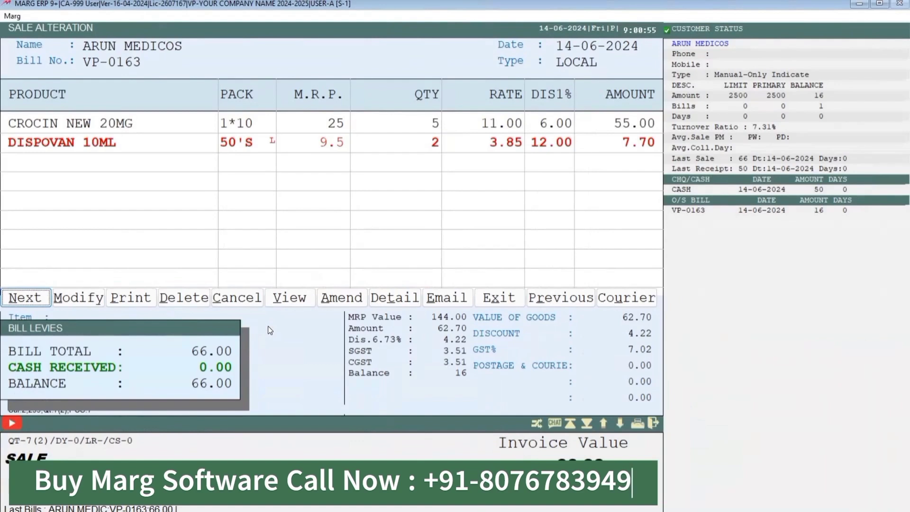
left_click(146, 297)
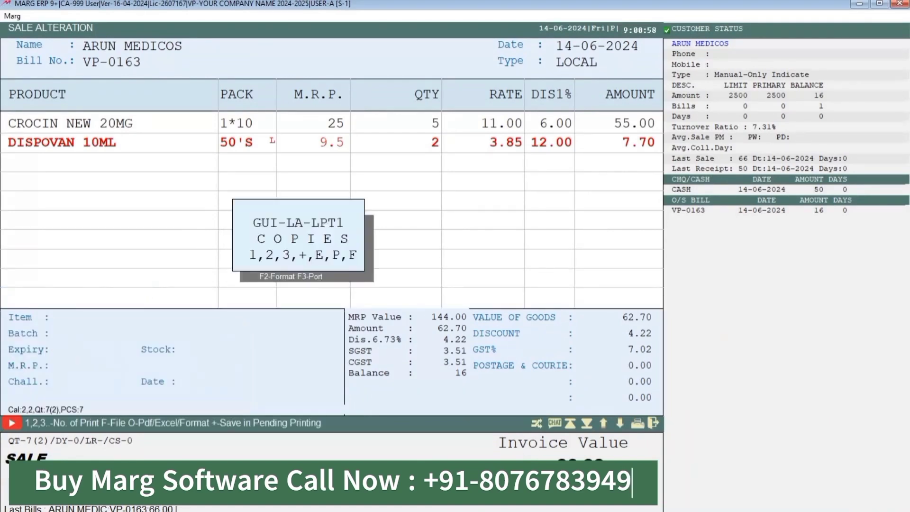
key("Escape")
key("Return")
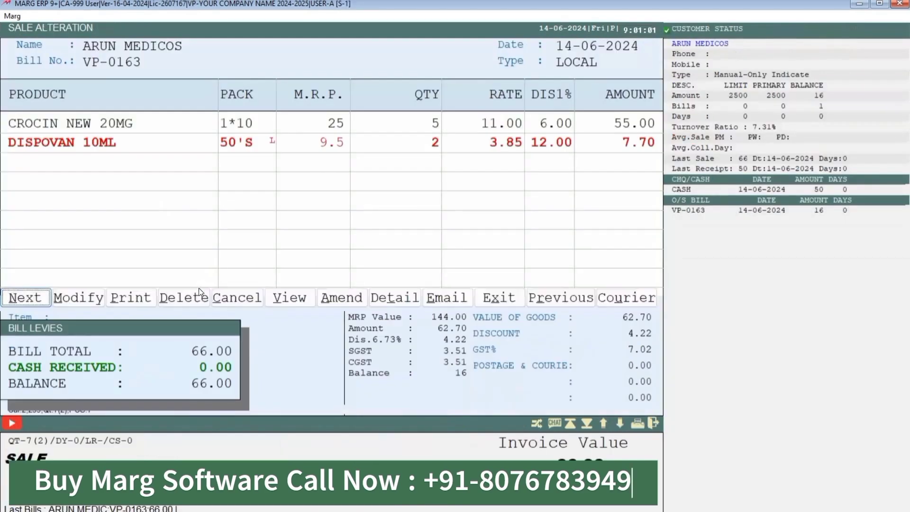
- Try to delete the ARUN MEDICOS sale bill
left_click(185, 298)
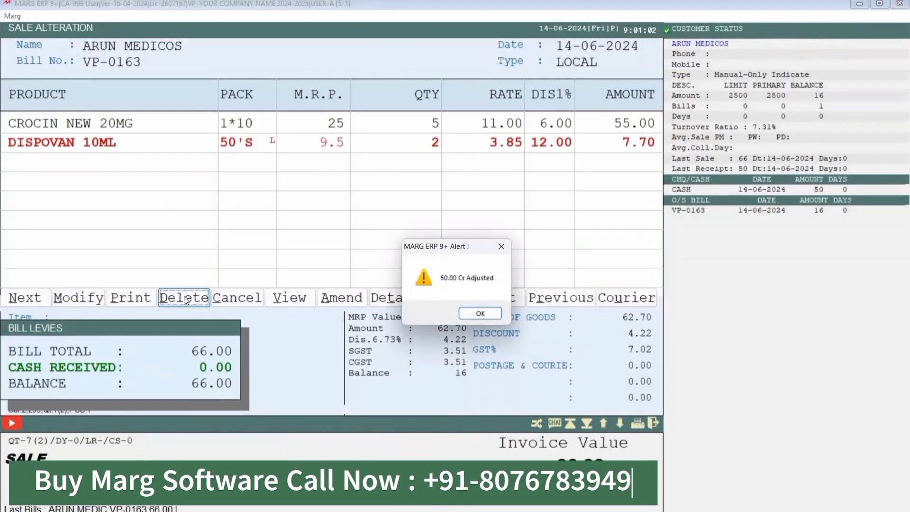
key("Return")
key("y")
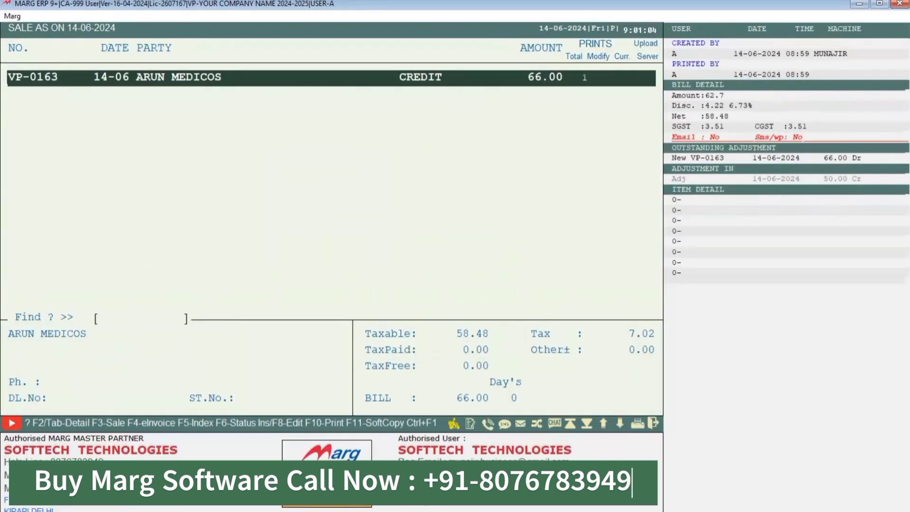
- Reopen the ARUN MEDICOS sale bill for modification and set the CROCIN NEW 20MG quantity to 6
key("Return")
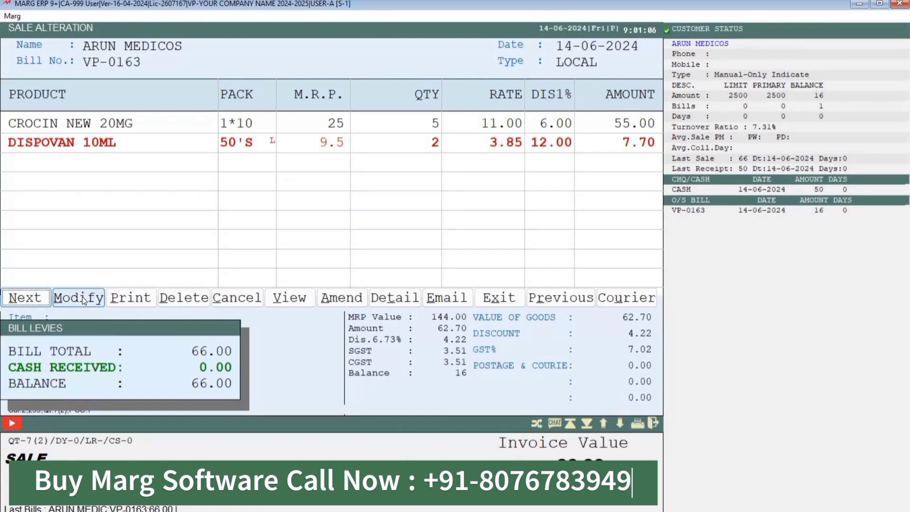
left_click(81, 297)
key("Return")
key("Return")
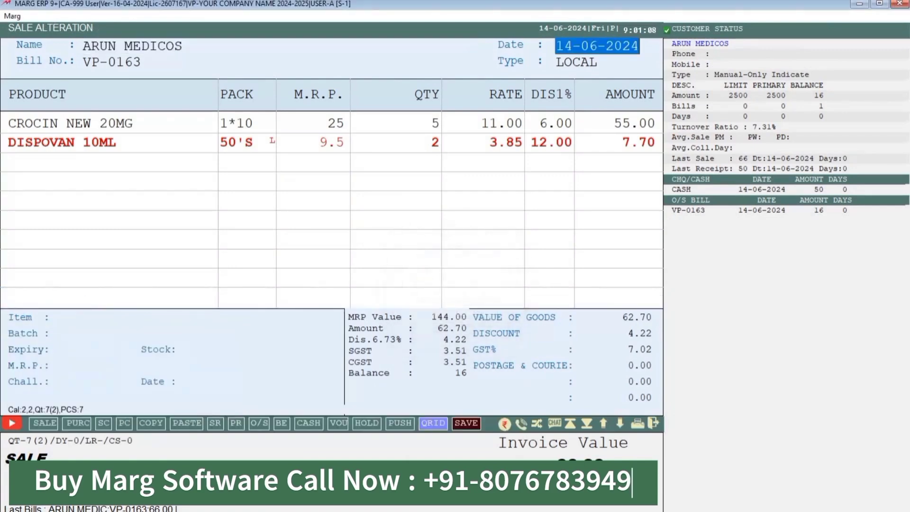
key("Return")
key("Return")
key("Return")
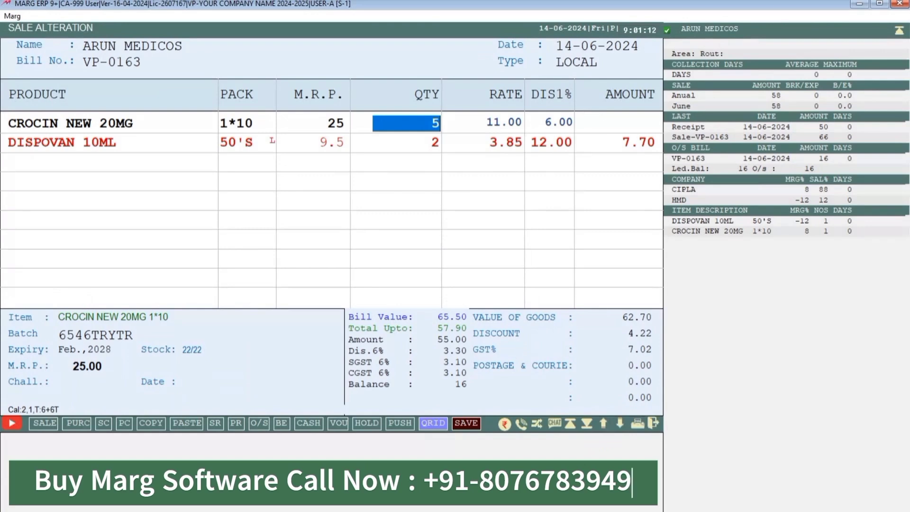
type("6")
key("Return")
key("Return")
key("Return")
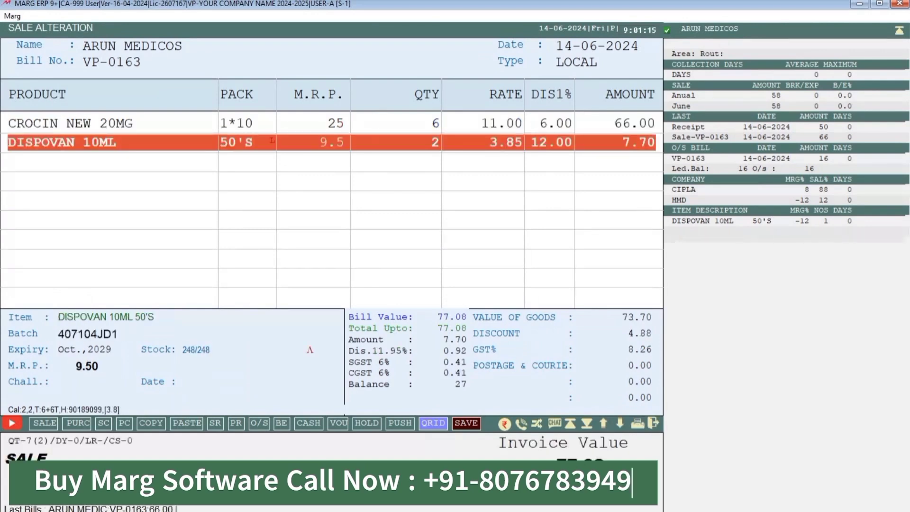
- Save the modified ARUN MEDICOS sale bill and return to the main screen
key("Return")
key("Escape")
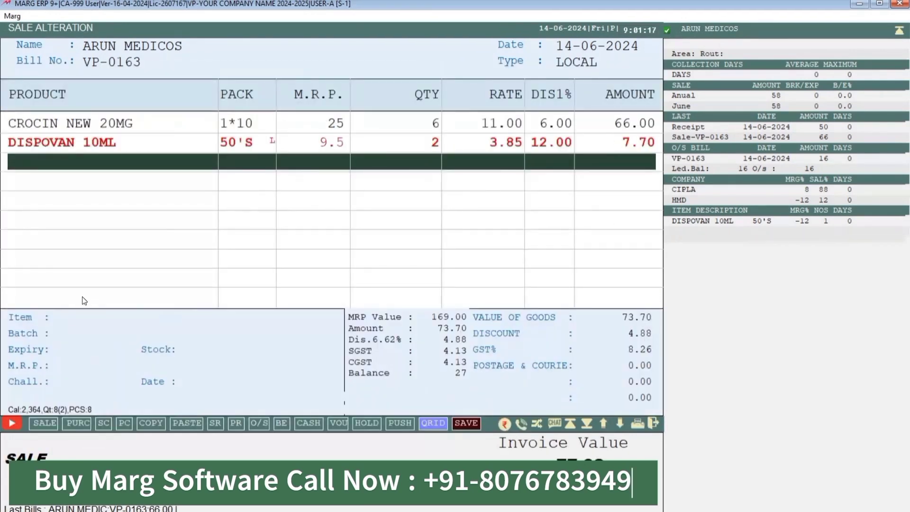
key("ctrl+w")
key("Return")
key("Escape")
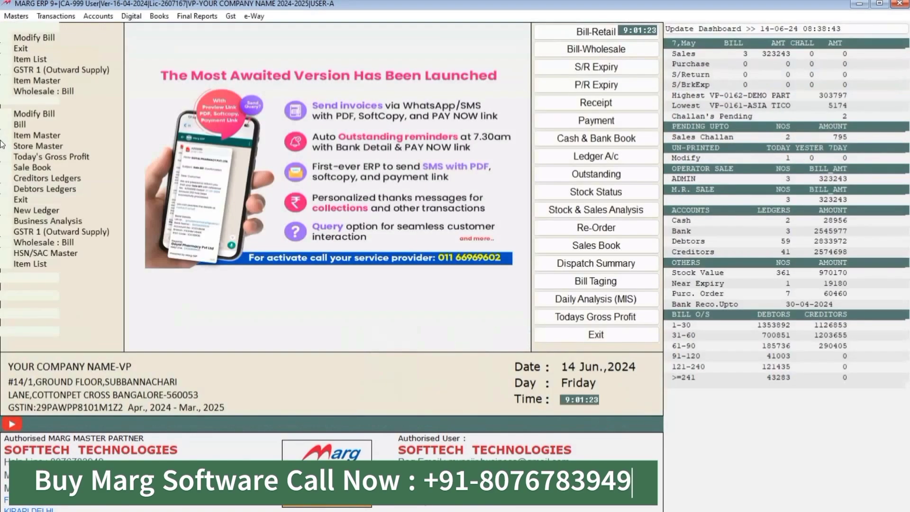
key("Escape")
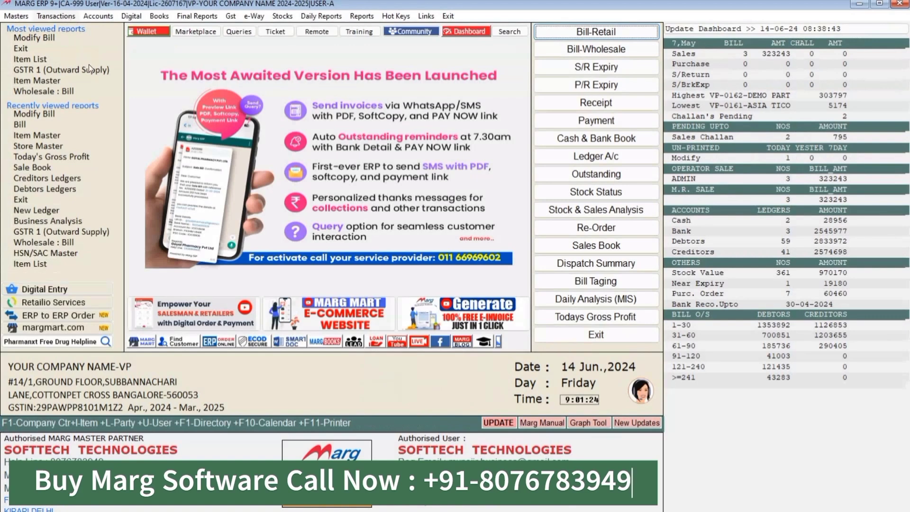
key("alt+t")
mouse_move(162, 56)
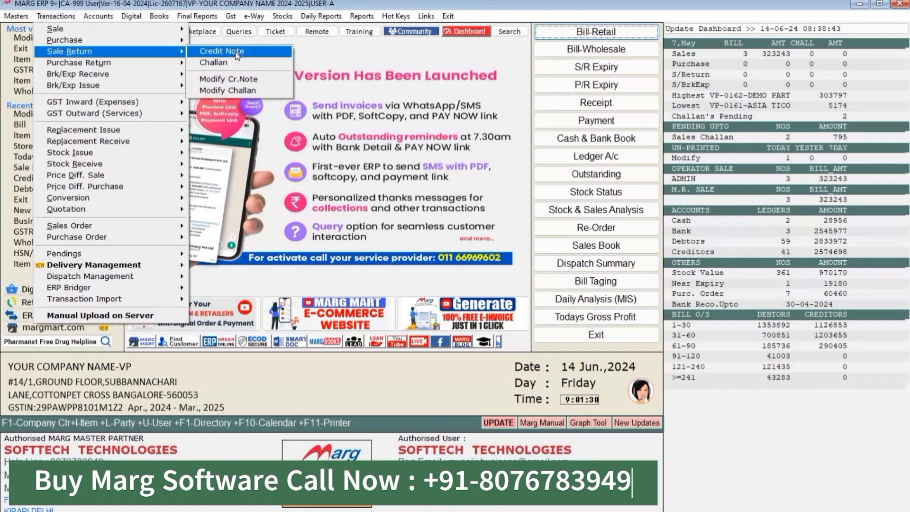
mouse_move(132, 68)
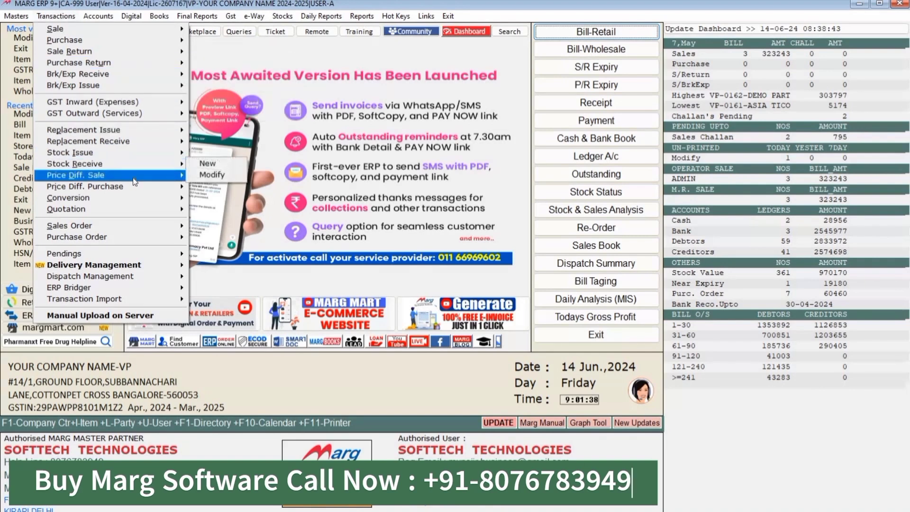
mouse_move(134, 178)
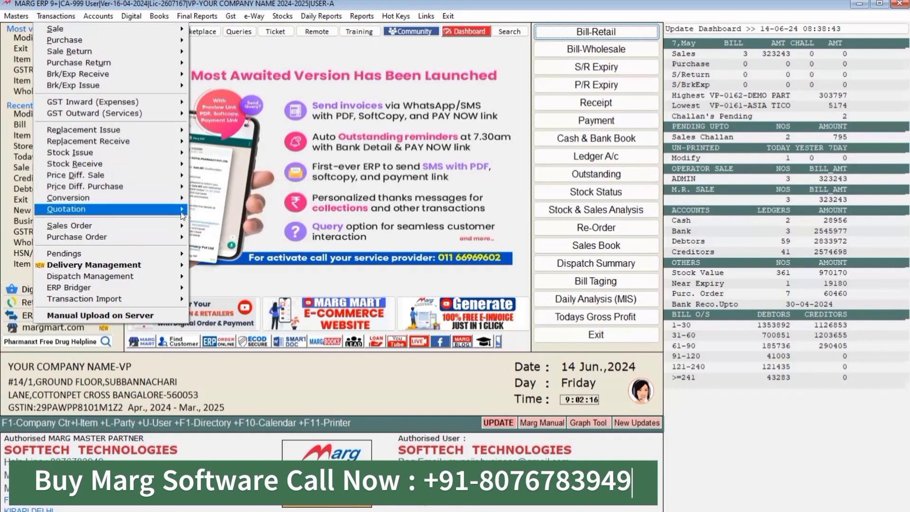
mouse_move(181, 213)
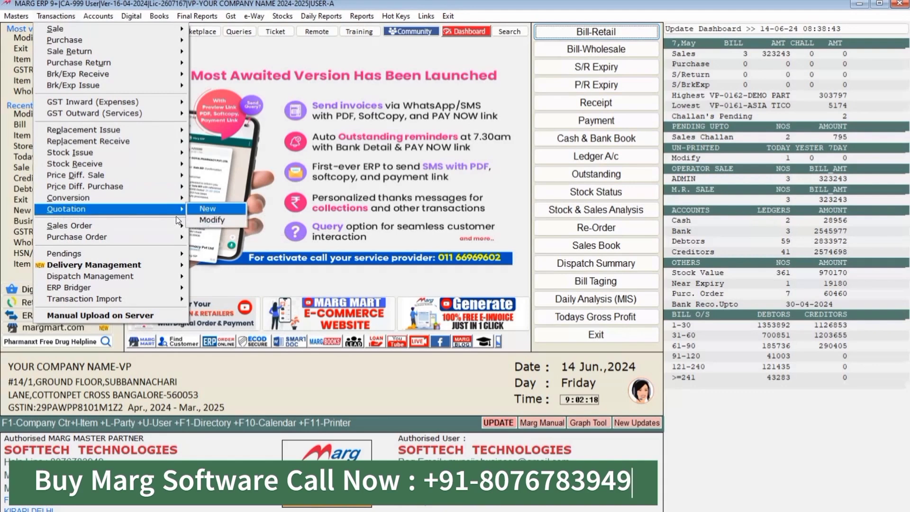
mouse_move(152, 227)
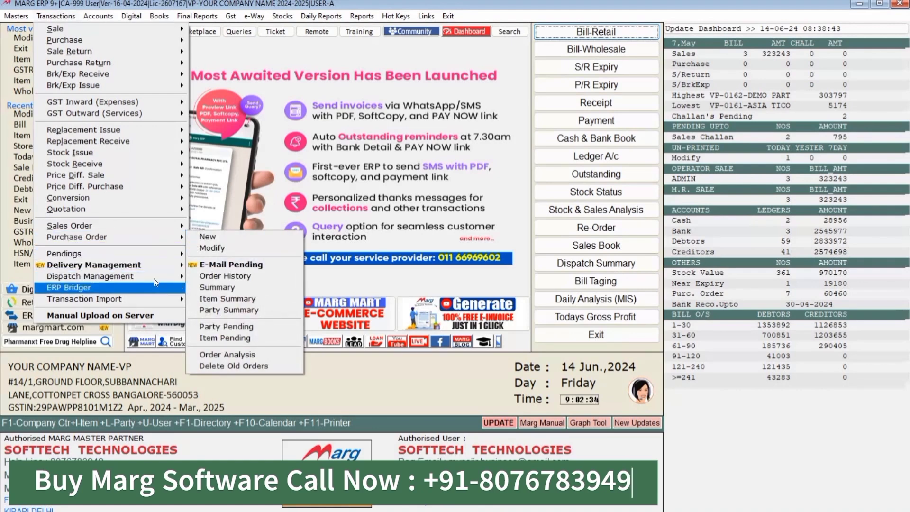
- Open the dispatch management bill audit for 14-06-2024 with all bills shown and examine the audit trail of the ARUN MEDICOS bill
mouse_move(155, 281)
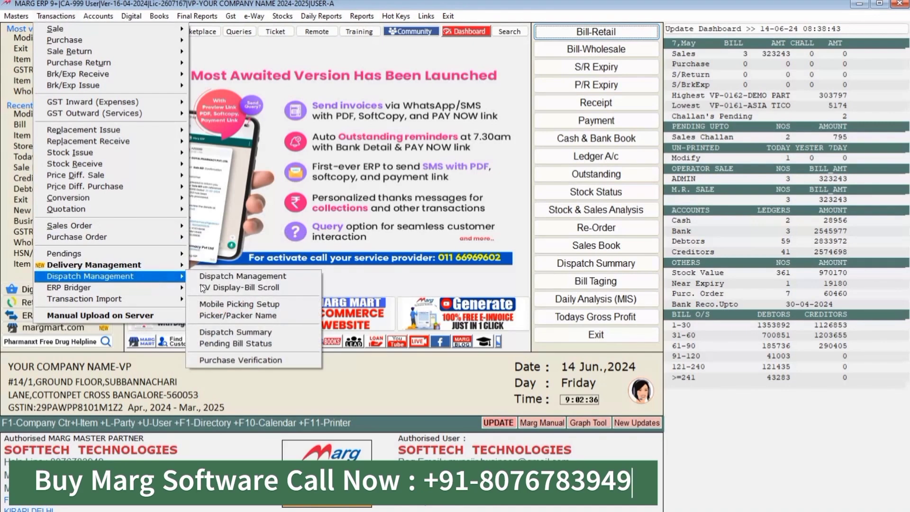
left_click(233, 277)
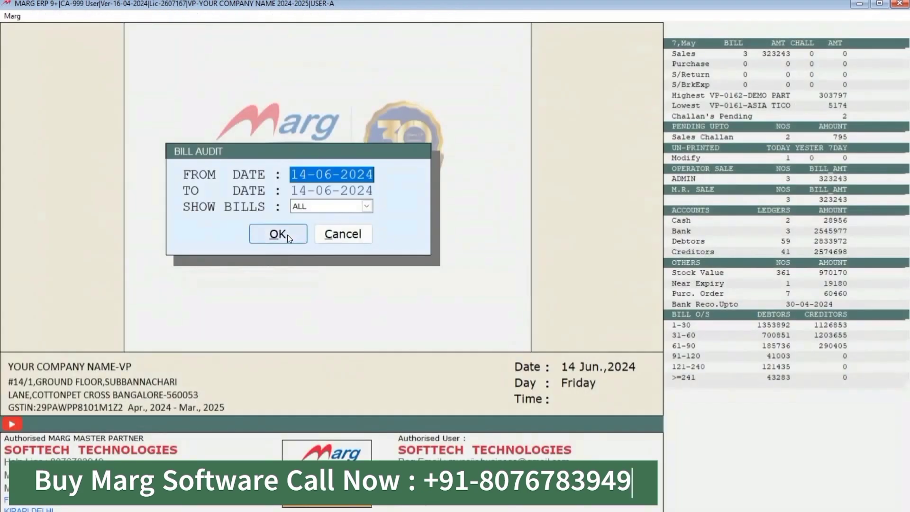
left_click(288, 235)
left_click(36, 54)
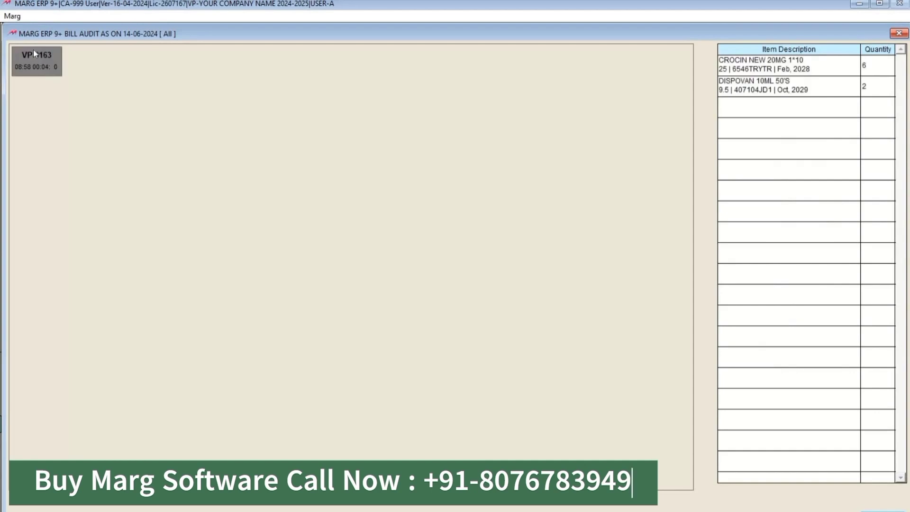
double_click(34, 52)
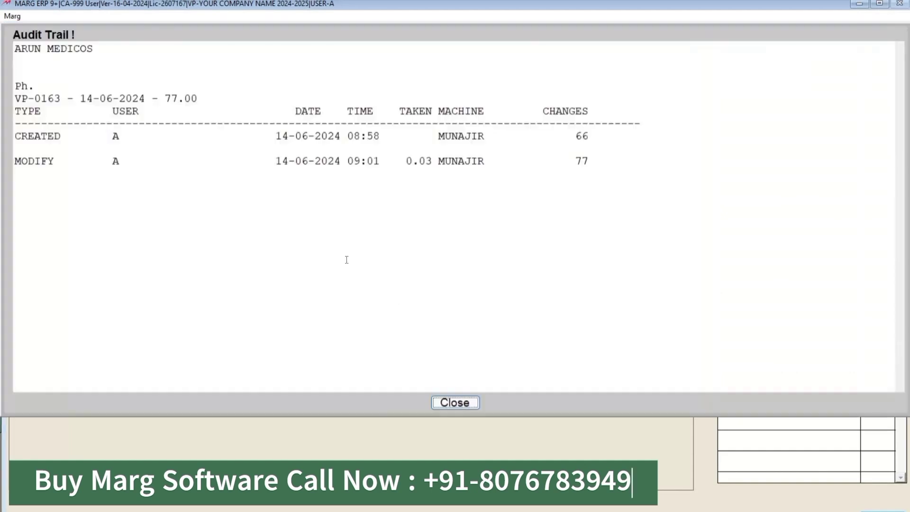
left_click(449, 403)
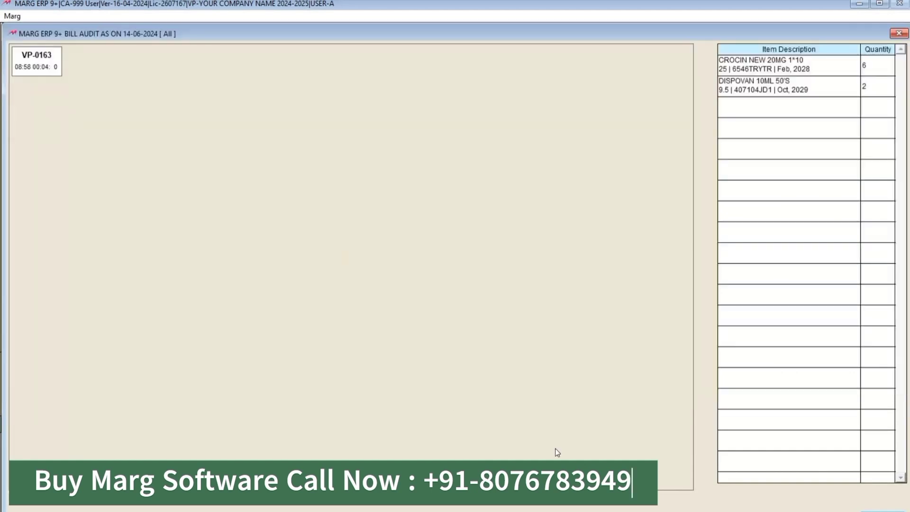
left_click(899, 33)
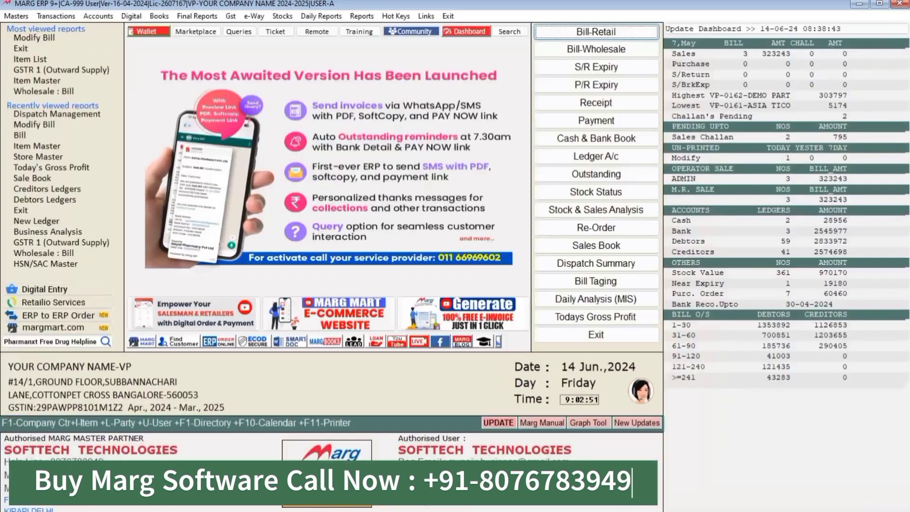
left_click(54, 13)
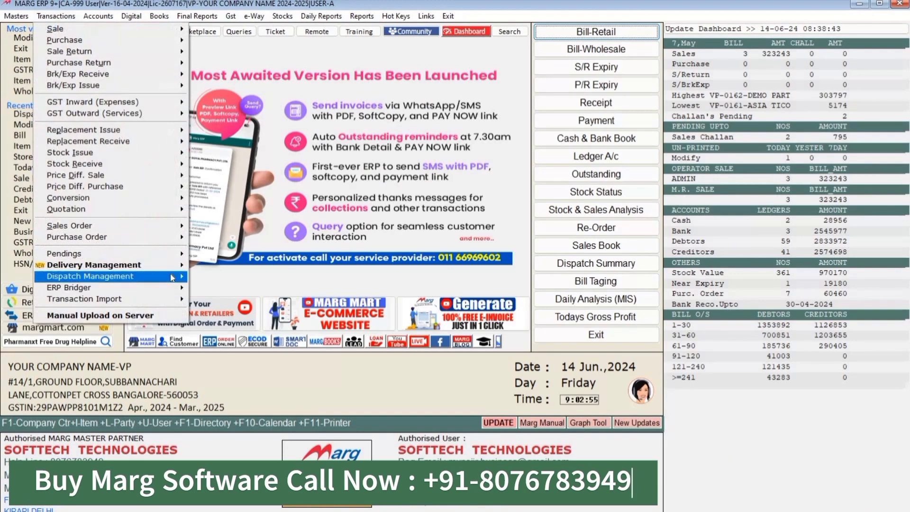
mouse_move(170, 274)
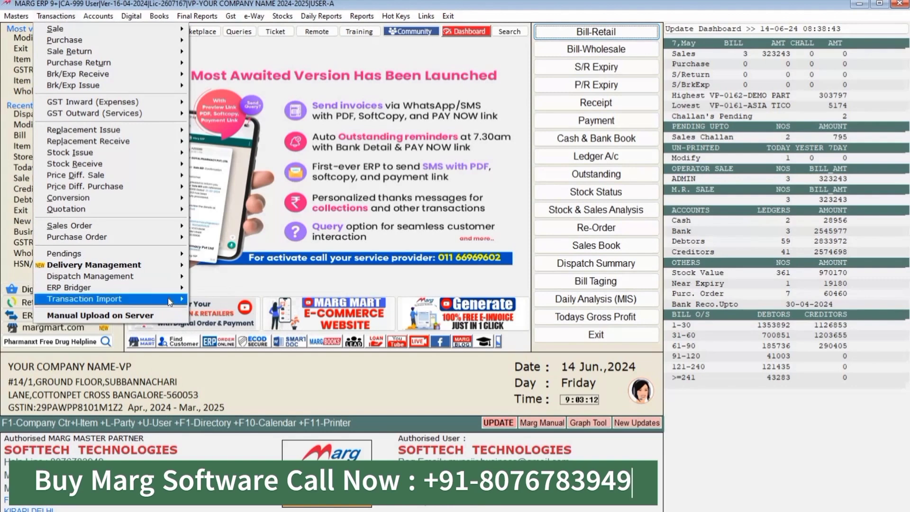
mouse_move(168, 298)
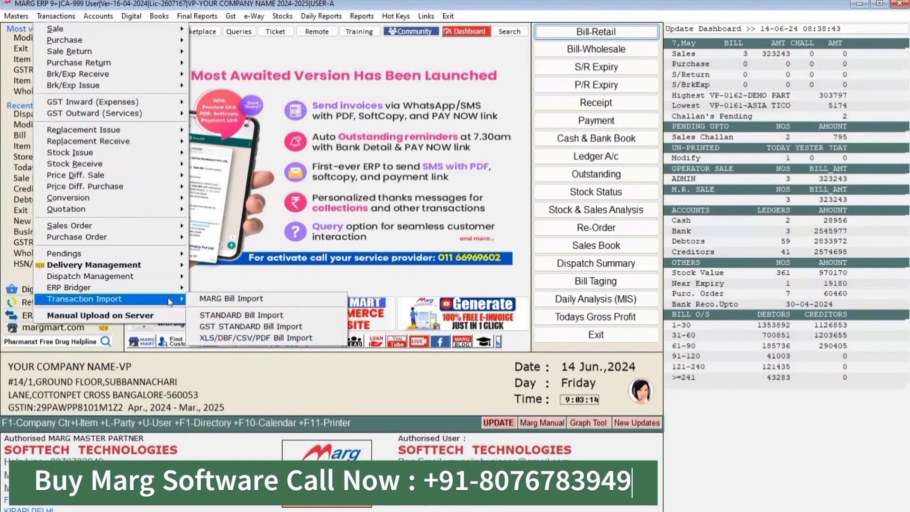
mouse_move(97, 14)
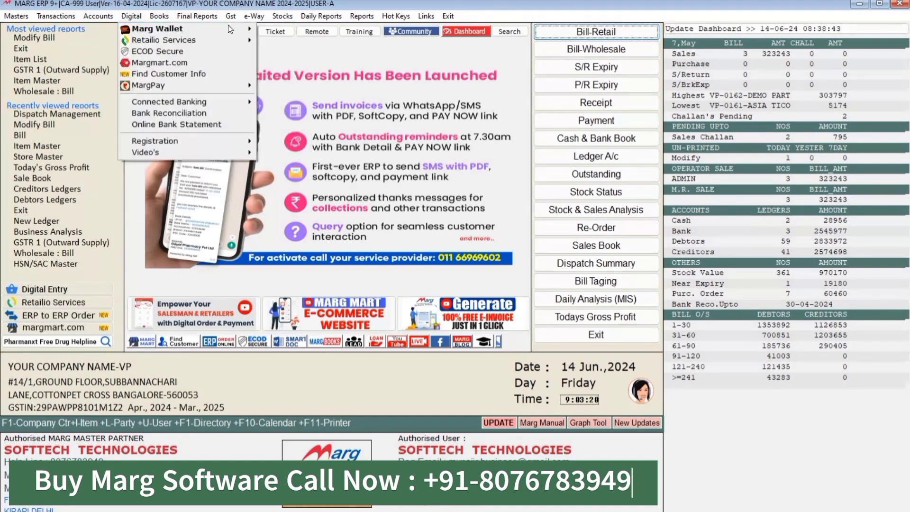
mouse_move(230, 18)
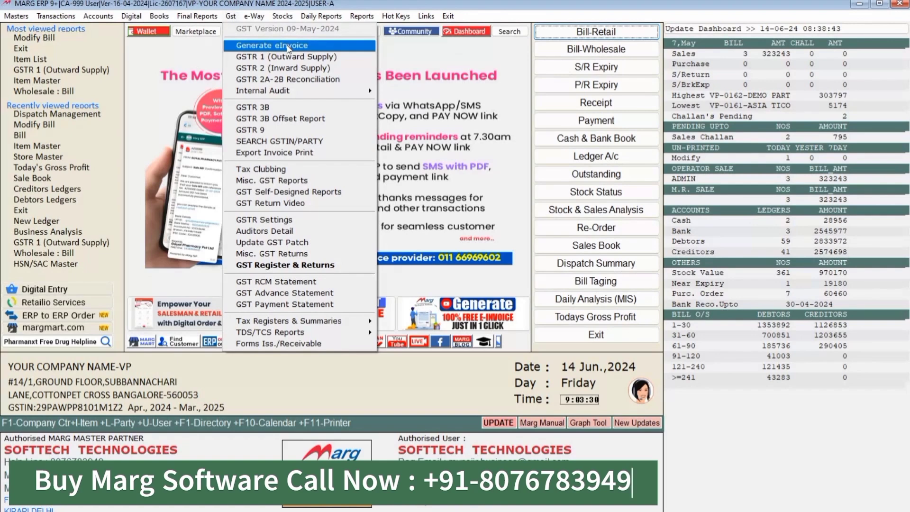
left_click(251, 20)
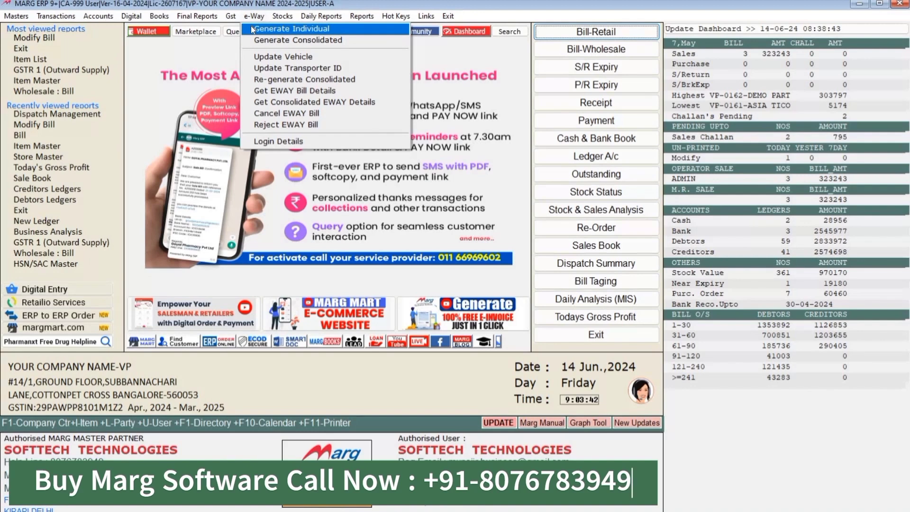
- Open the GSTR 1 outward supply summary for 14-06-2024 without downloading the GST update, and select the B2C (Small) Invoice row
left_click(231, 20)
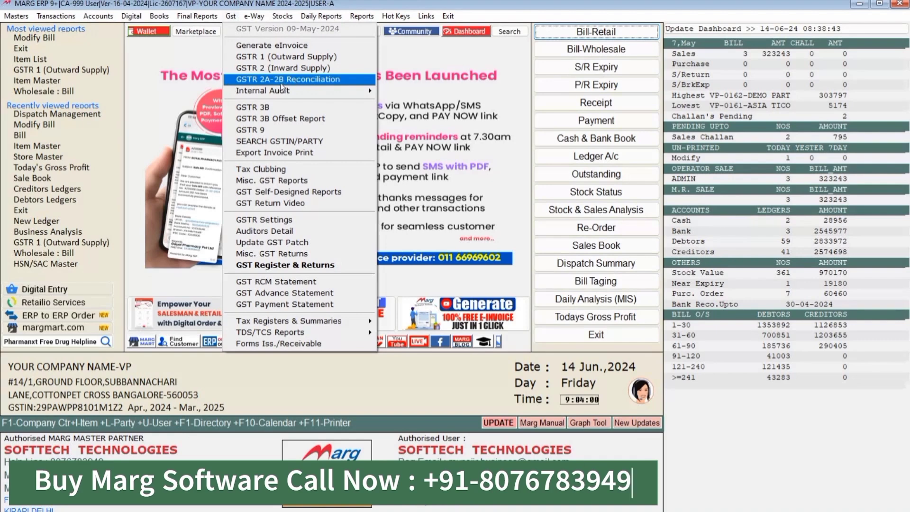
left_click(285, 56)
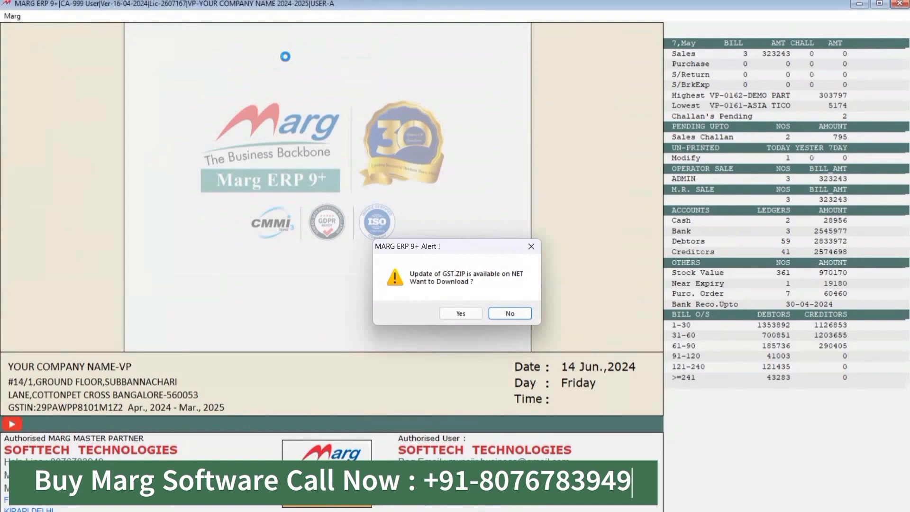
key("Return")
key("Return")
key("Return")
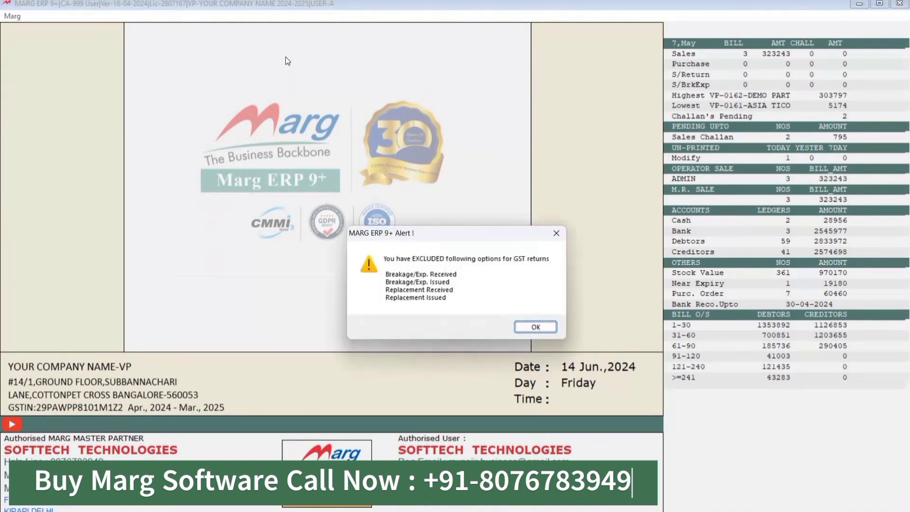
key("Return")
key("Return")
key("Return")
key("Return")
key("Return")
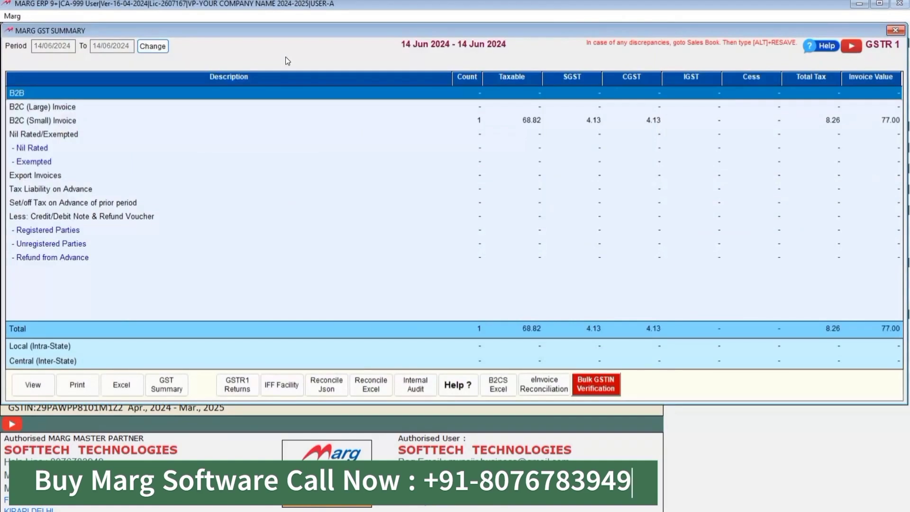
key("Down")
key("Down")
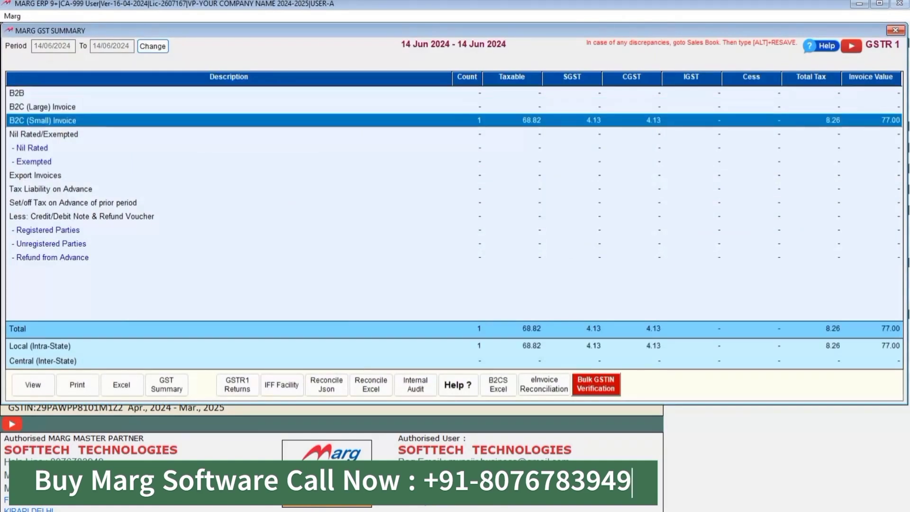
- Export the GSTR 1 report to Excel in detailed form
left_click(125, 387)
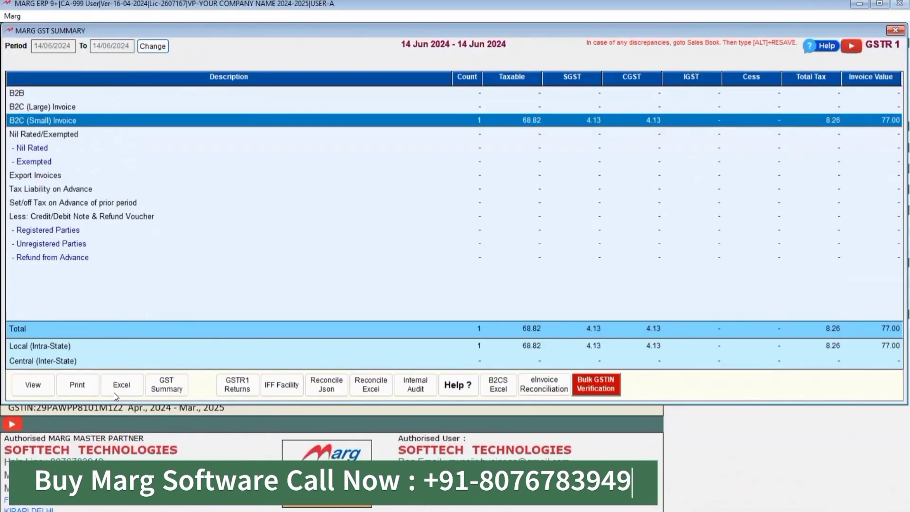
left_click(113, 388)
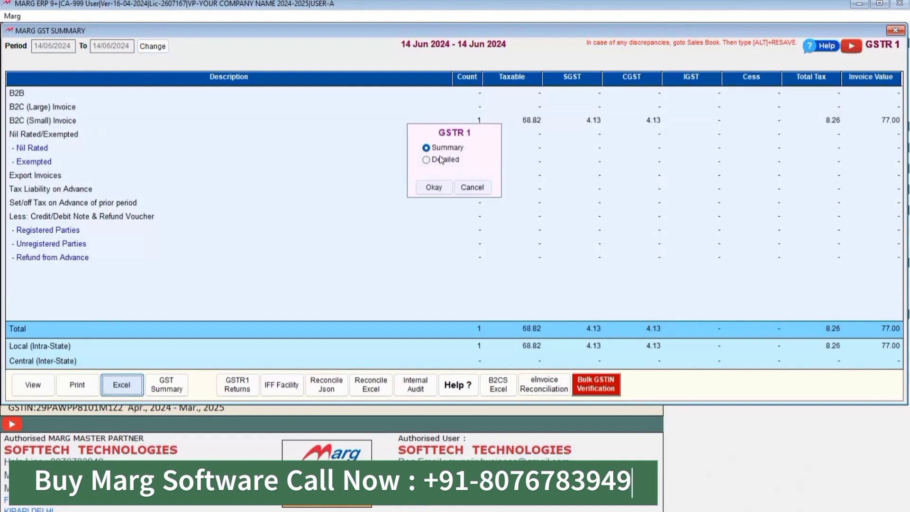
left_click(440, 158)
left_click(439, 186)
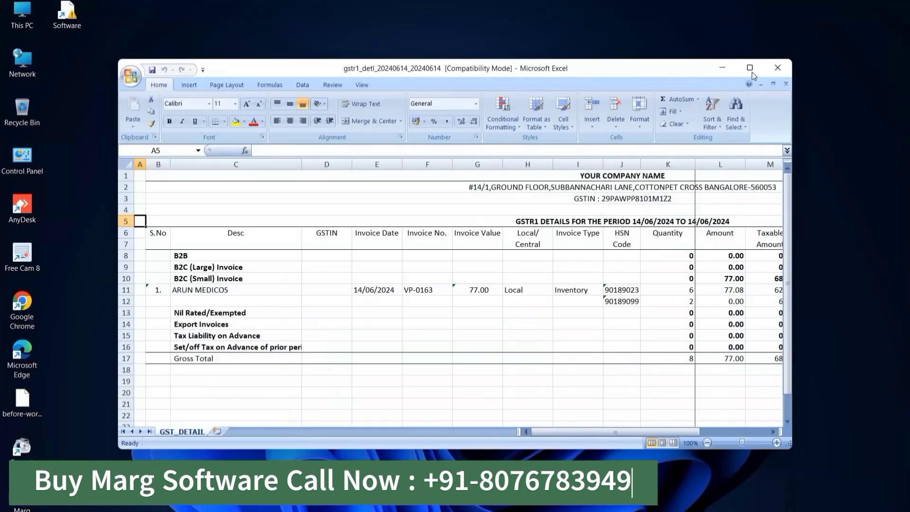
- Examine the invoice and tax rows of the exported GSTR 1 details in a maximized Excel window, and close the workbook
left_click(750, 68)
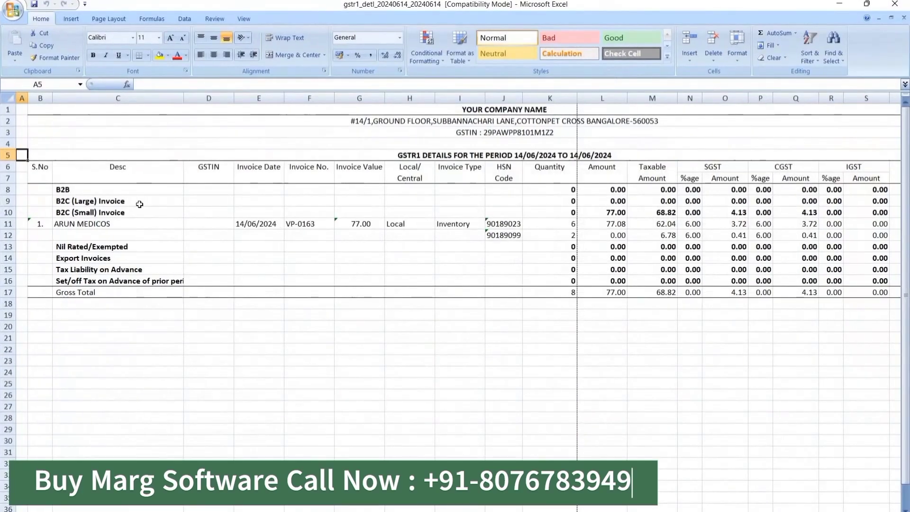
left_click_drag(139, 203, 517, 291)
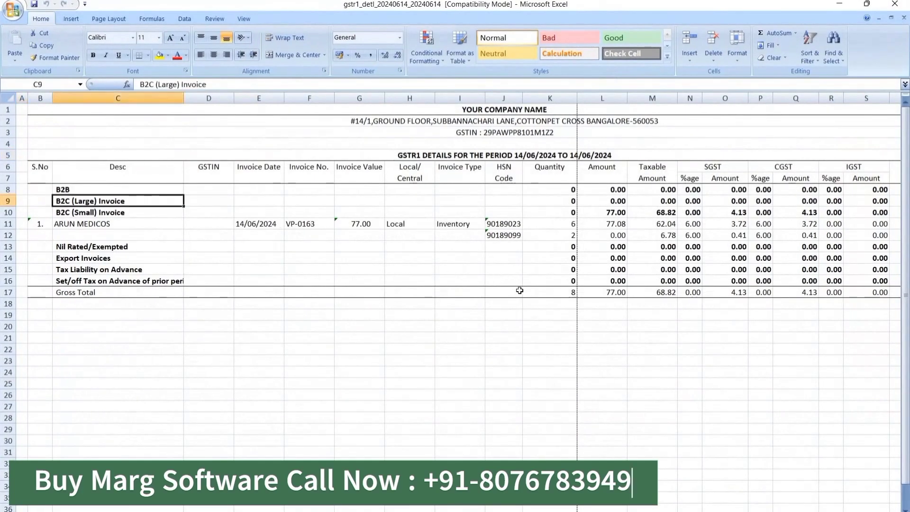
left_click(174, 282)
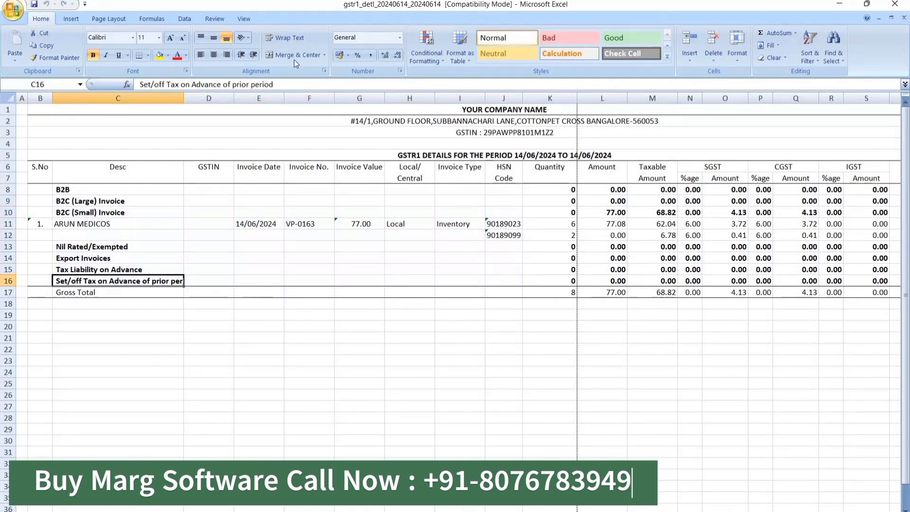
left_click(895, 4)
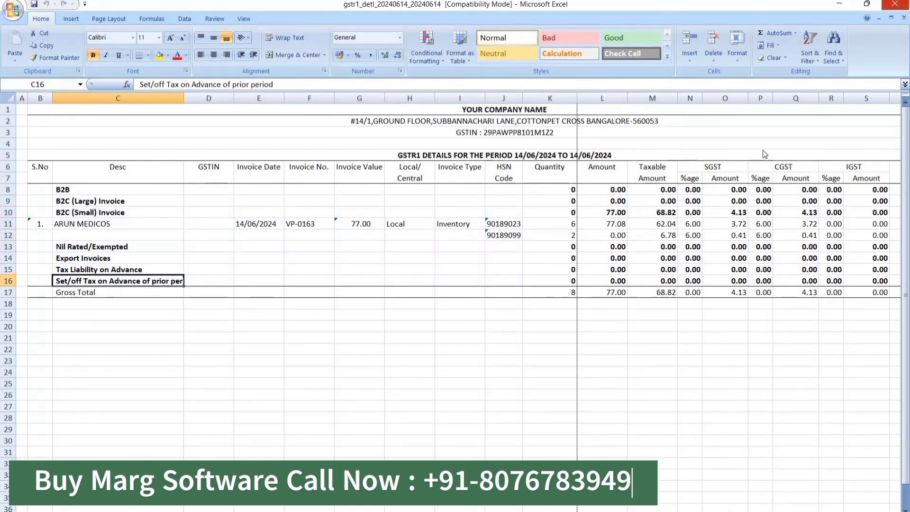
left_click(901, 6)
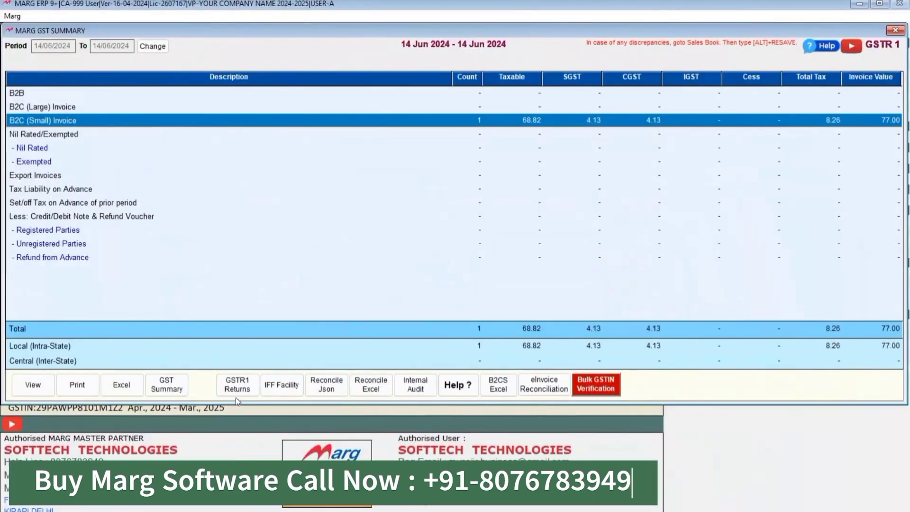
left_click(247, 382)
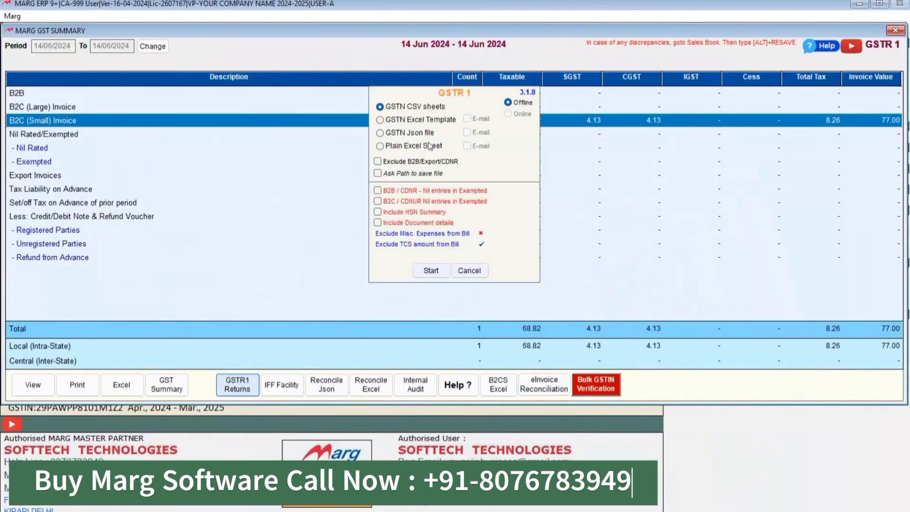
left_click(423, 134)
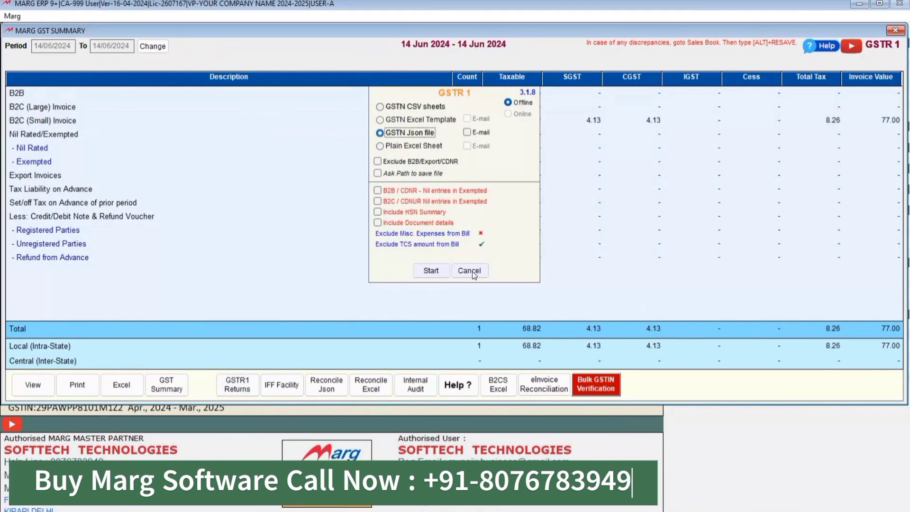
key("Escape")
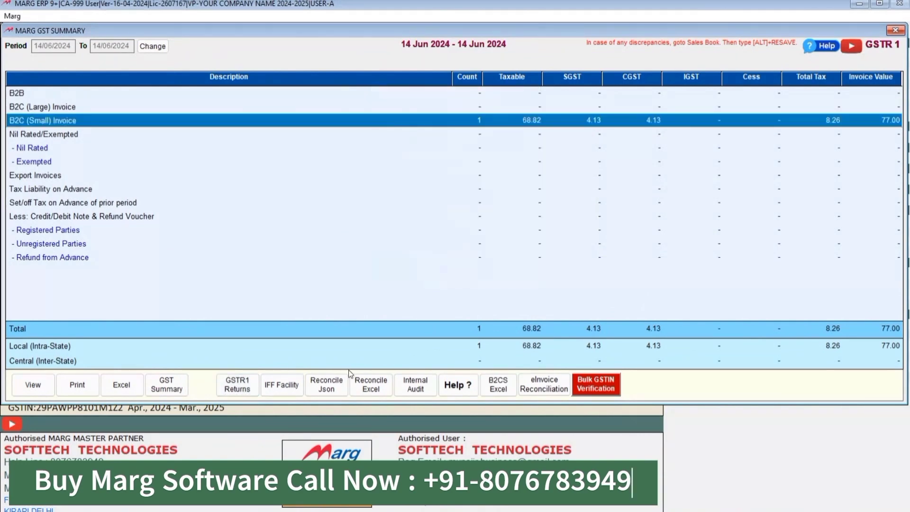
- Exit the GST summary and view the Profit & Loss account with stock updated for all days and Update Opening set to No
key("Escape")
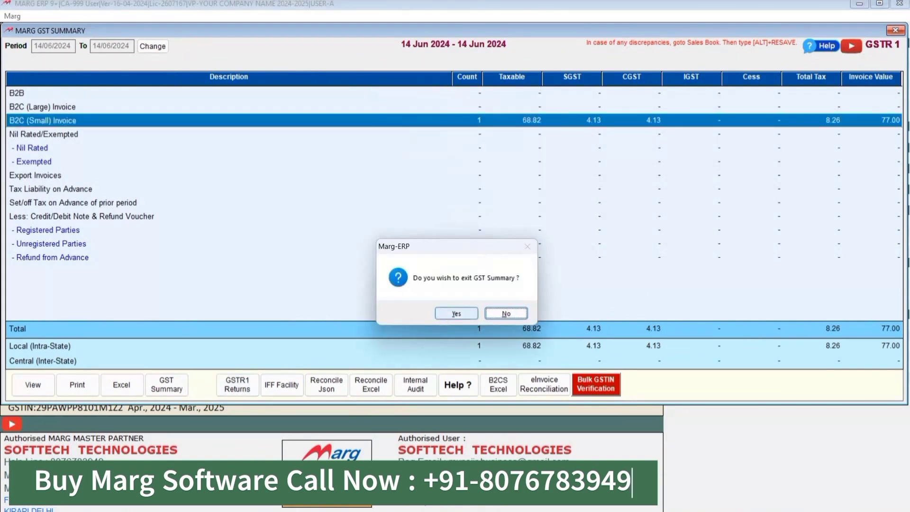
left_click(445, 317)
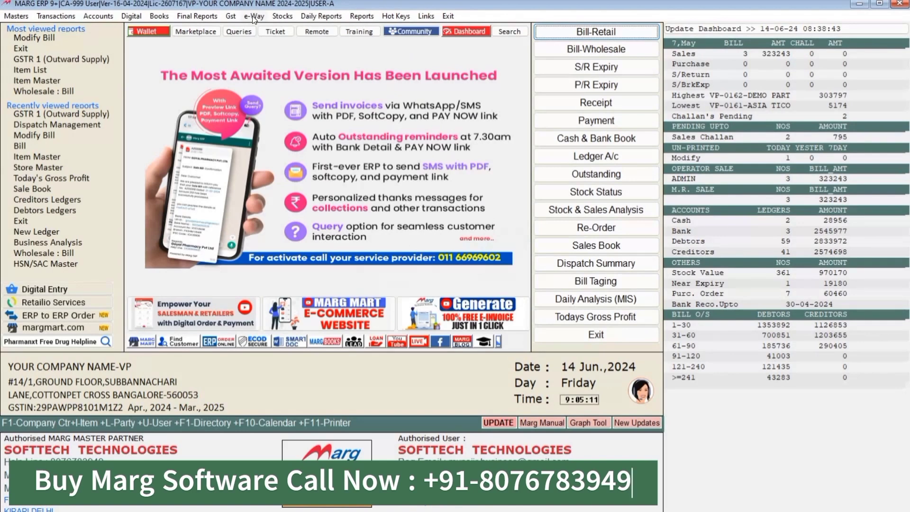
left_click(194, 17)
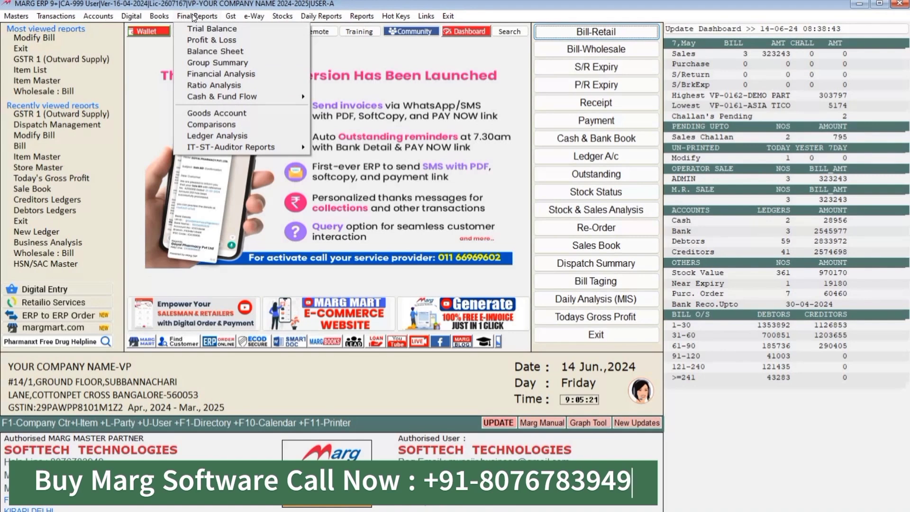
left_click(249, 40)
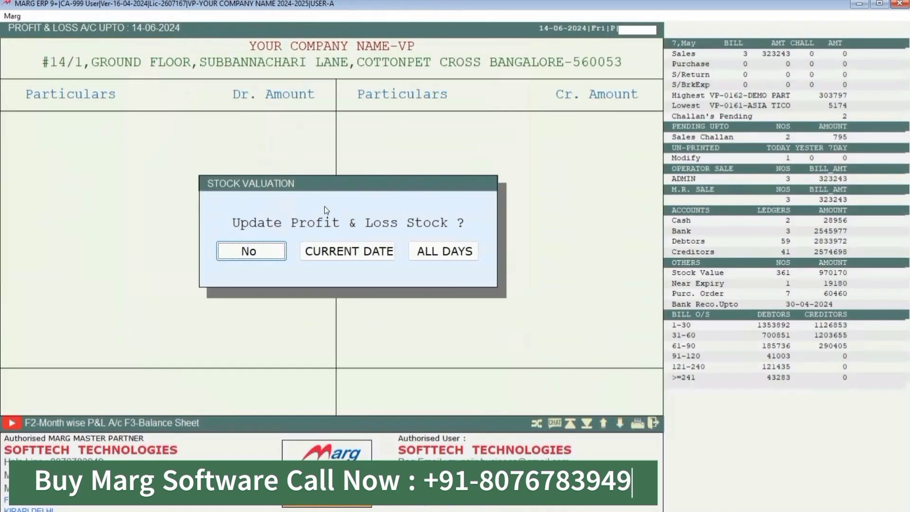
left_click(422, 255)
key("Return")
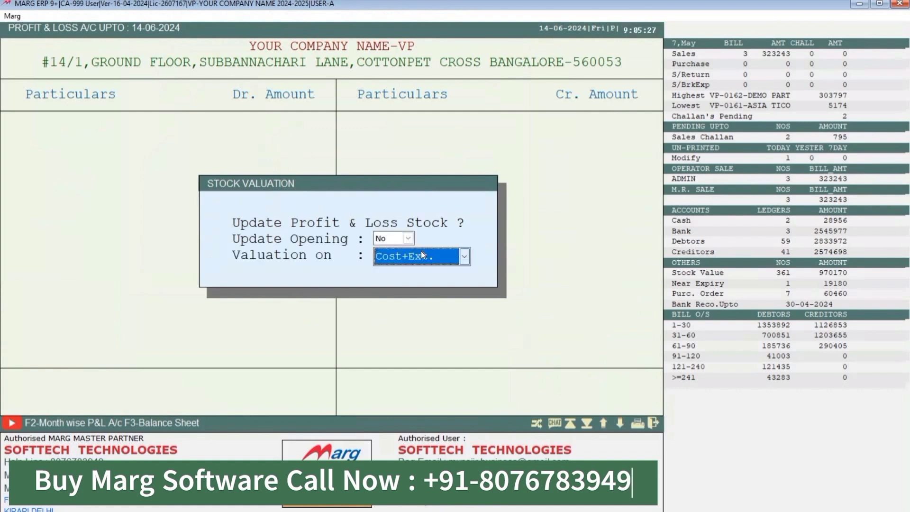
key("Return")
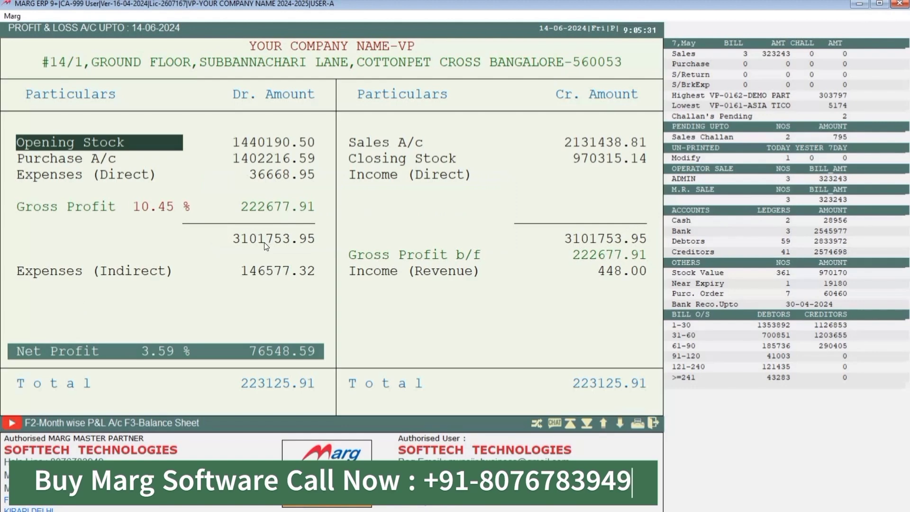
key("Escape")
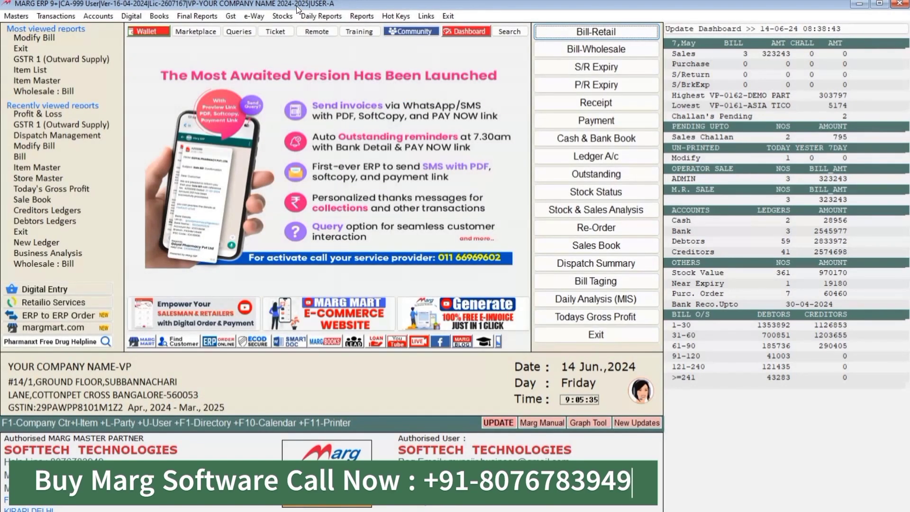
- Generate the summarised Today's Gross Profit inventory report for 14-06-2024 to 14-06-2024, keeping the other filters at their defaults
left_click(309, 18)
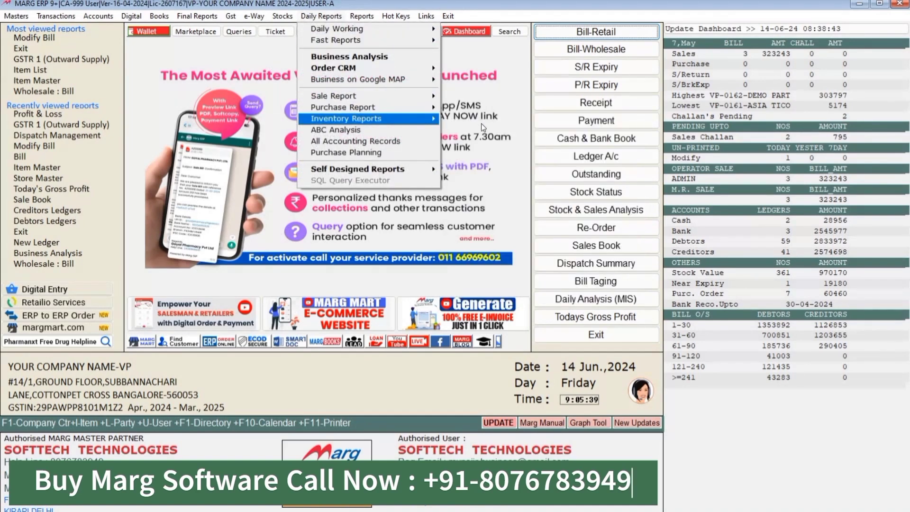
mouse_move(420, 118)
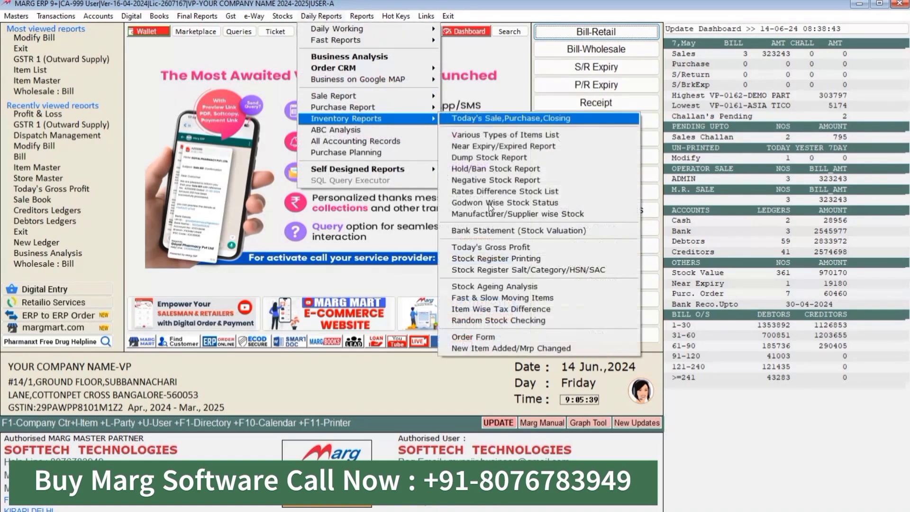
left_click(470, 250)
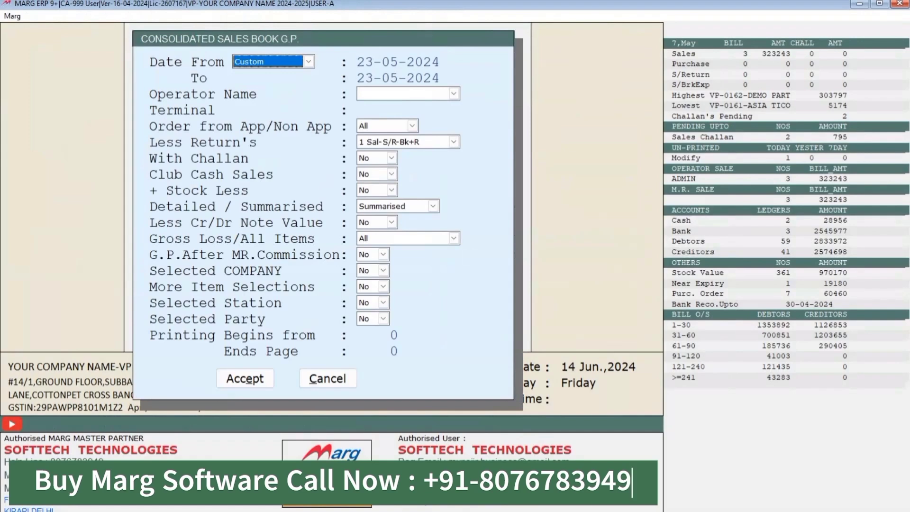
key("Return")
type("1406")
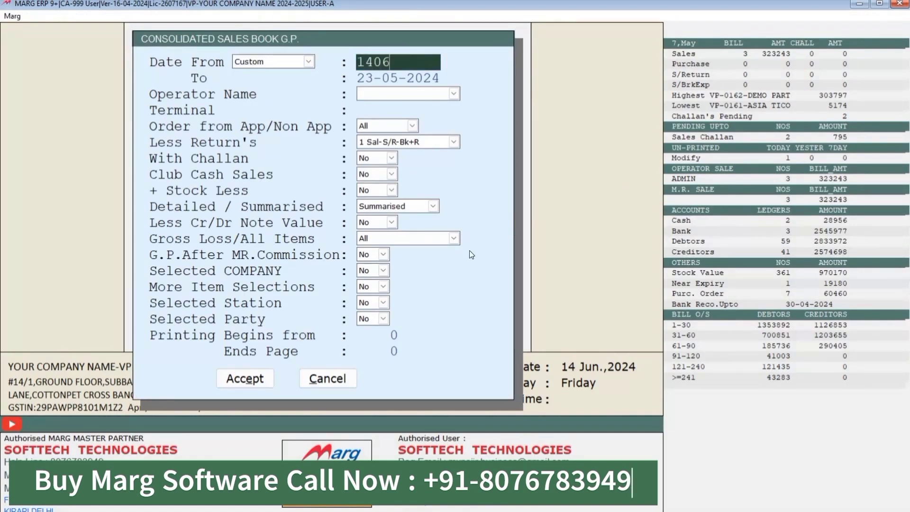
key("Return")
key("Return")
key("Return")
key("Return")
key("Return")
key("Return")
key("Return")
key("Return")
key("Return")
key("Return")
key("Return")
key("Return")
key("Return")
key("Return")
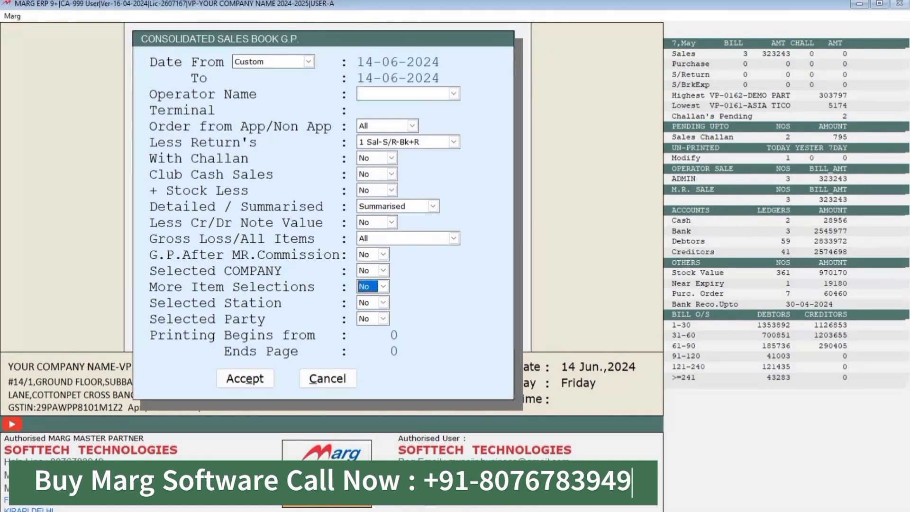
key("Return")
key("Return")
key("Return")
key("Return")
key("Return")
key("Return")
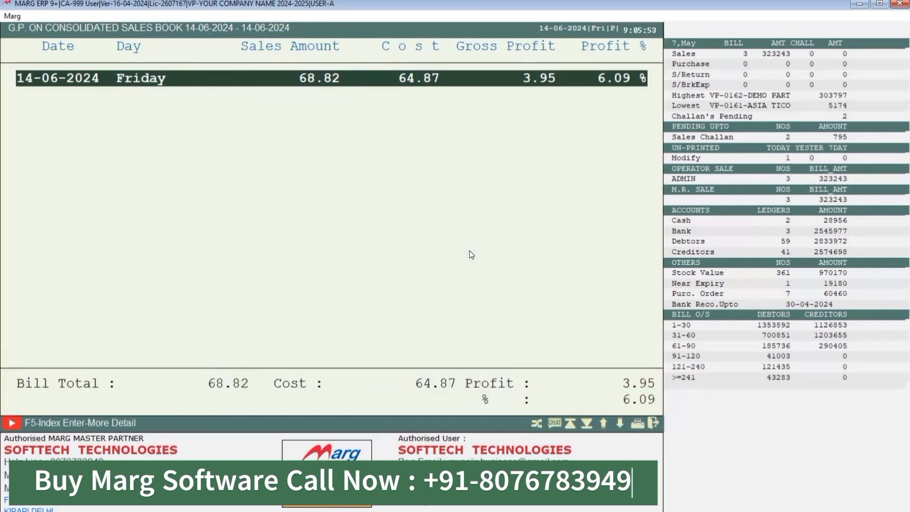
- Examine the bill-wise gross profit detail for 14-06-2024 and close the gross profit report
key("Return")
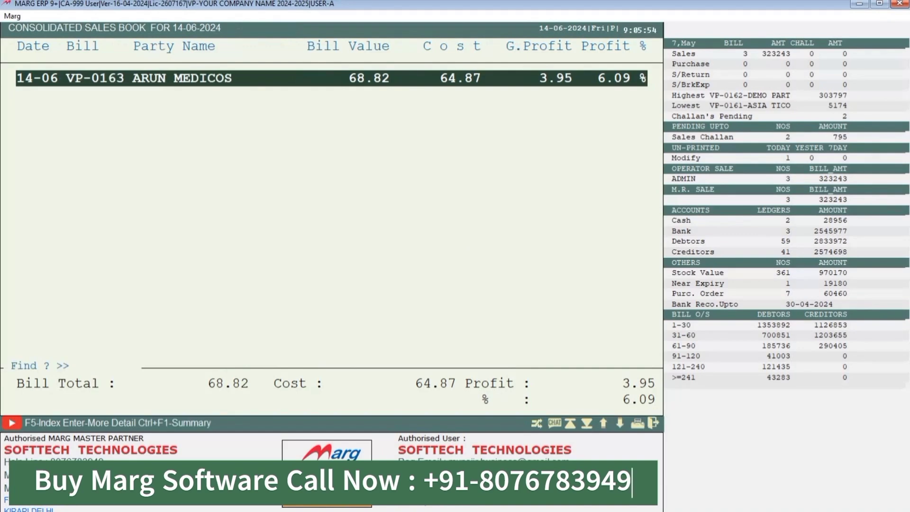
key("Escape")
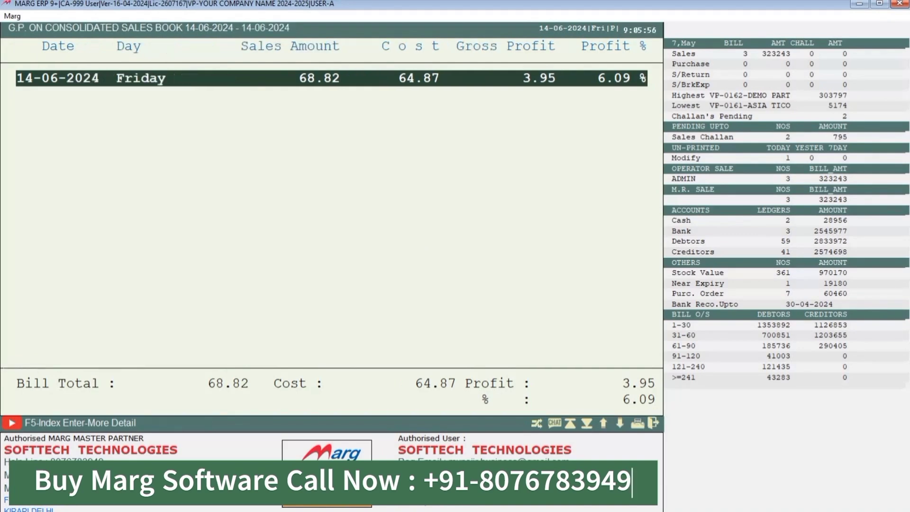
key("Escape")
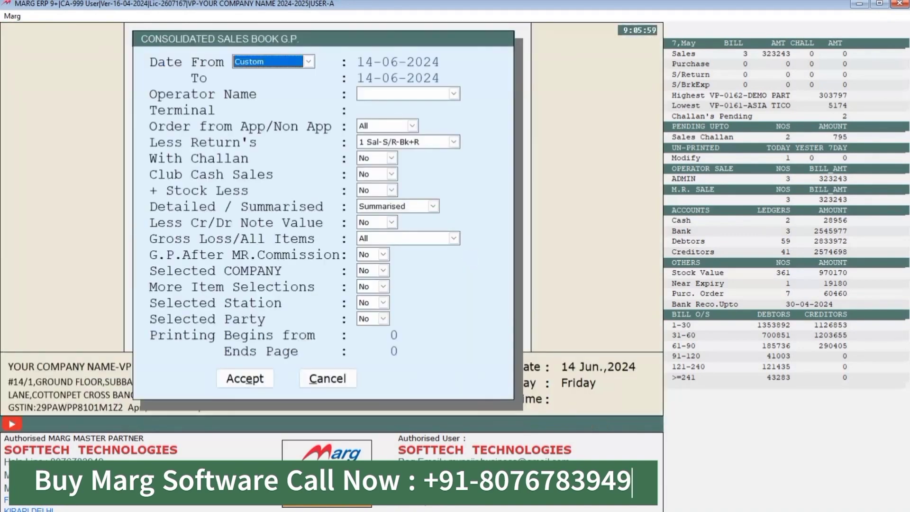
key("Escape")
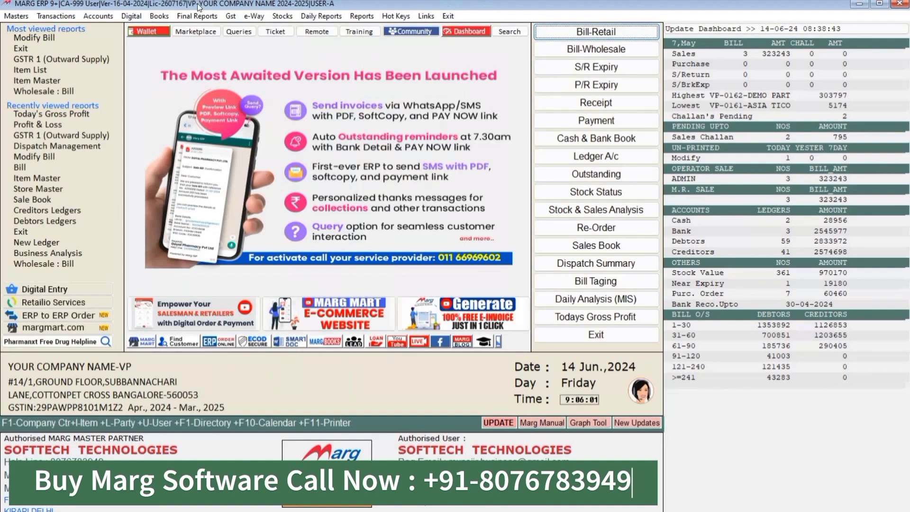
- View the Sale Book entries for 14-06-2024 and close the book
left_click(159, 16)
mouse_move(273, 51)
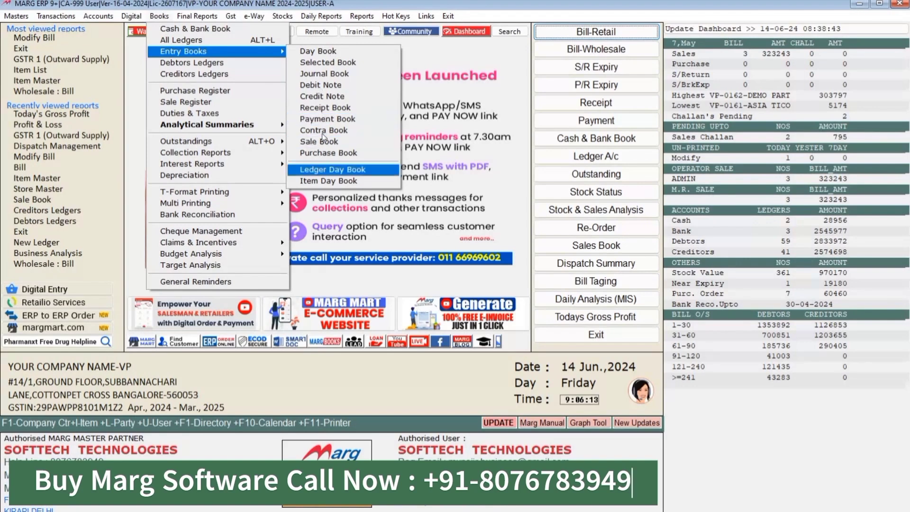
left_click(325, 147)
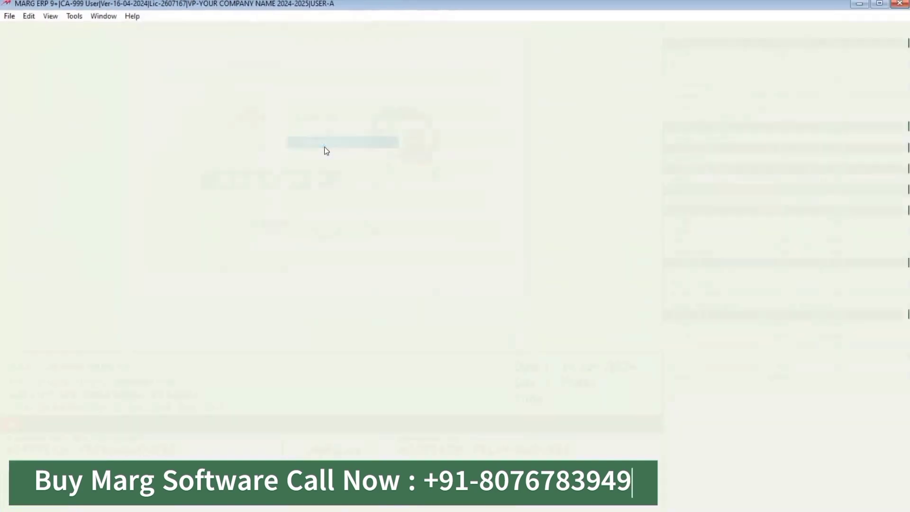
key("Return")
key("Return")
key("Return")
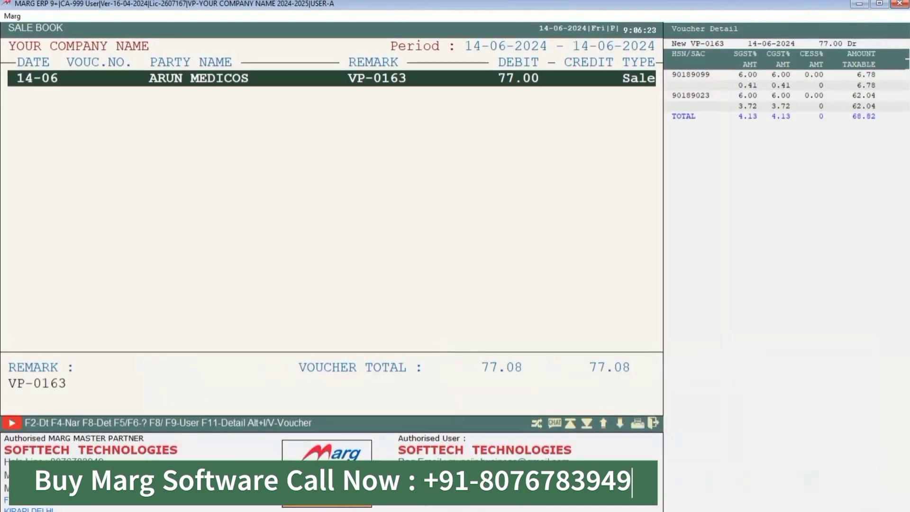
key("Escape")
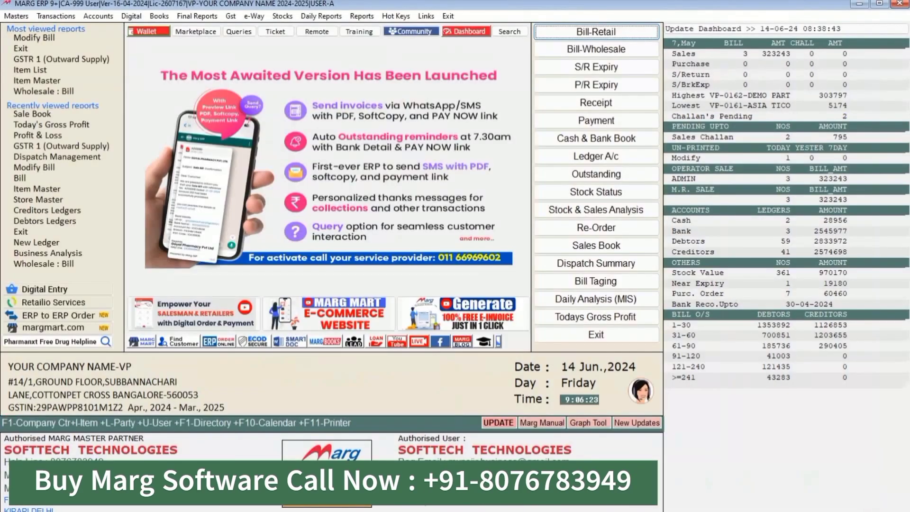
- Run a Business Analysis summary of sales by item versus parties for 14-06-2024
left_click(368, 16)
mouse_move(443, 28)
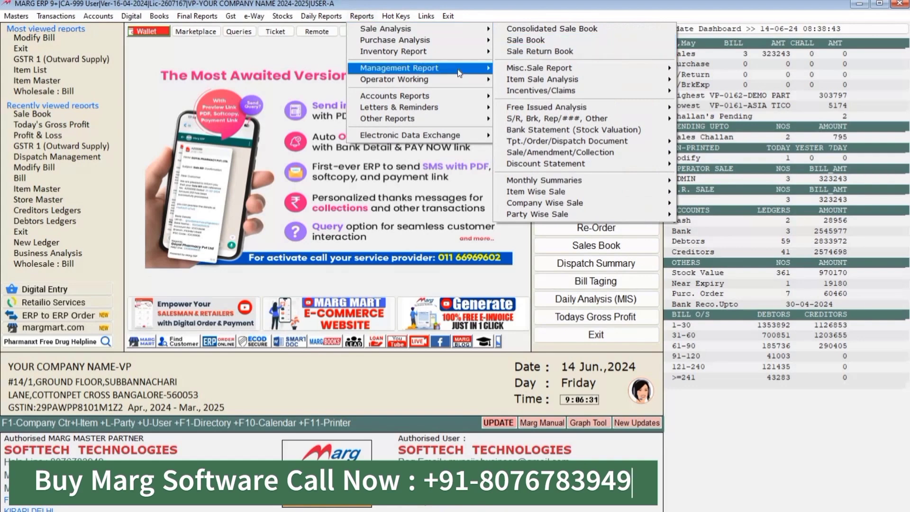
mouse_move(307, 18)
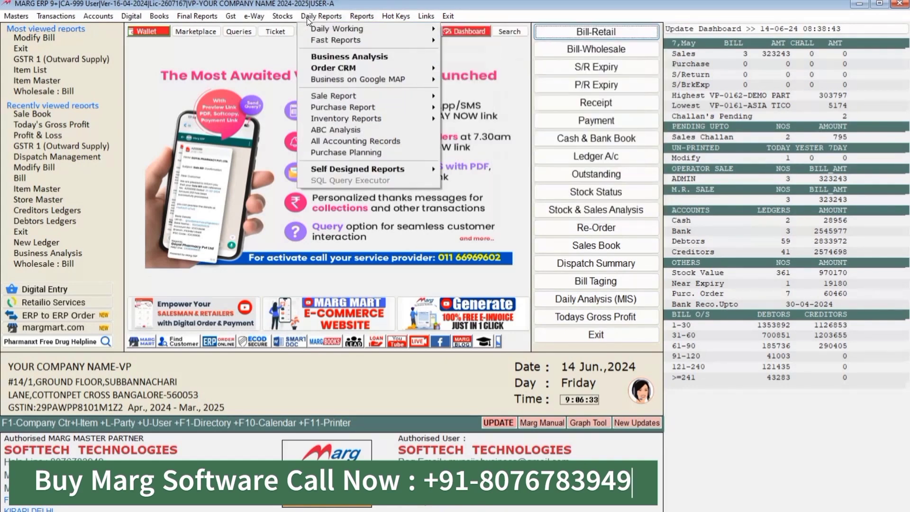
left_click(328, 58)
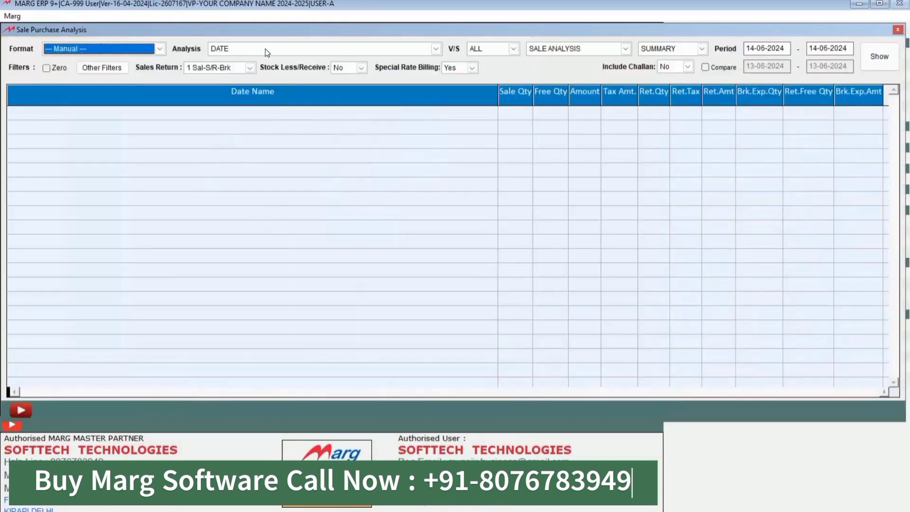
left_click(265, 50)
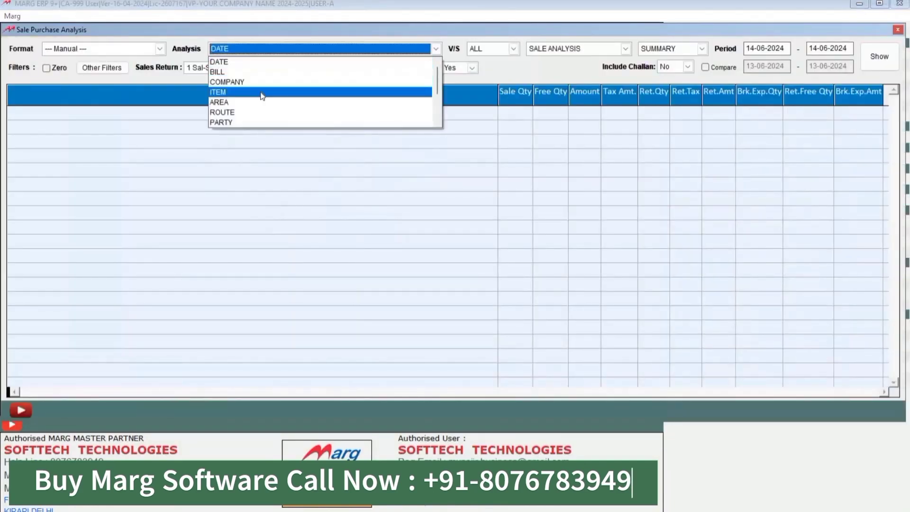
left_click(262, 93)
left_click(479, 49)
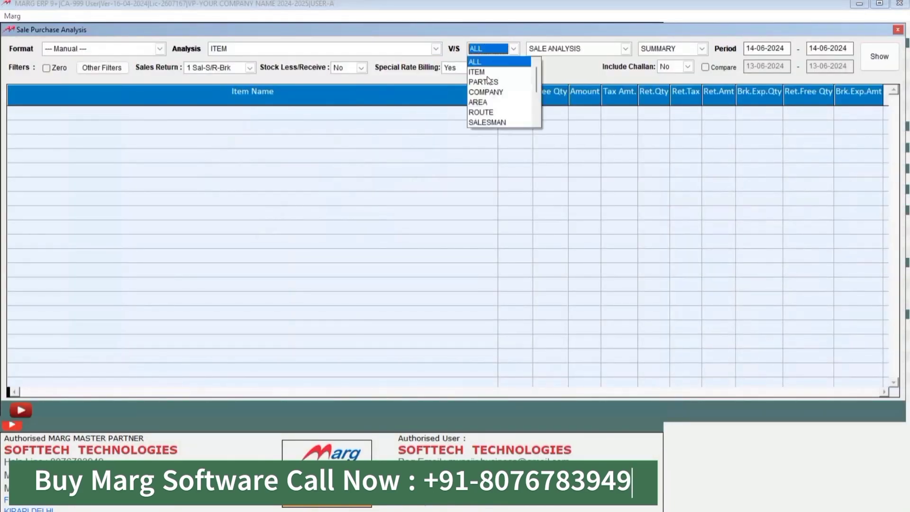
left_click(488, 83)
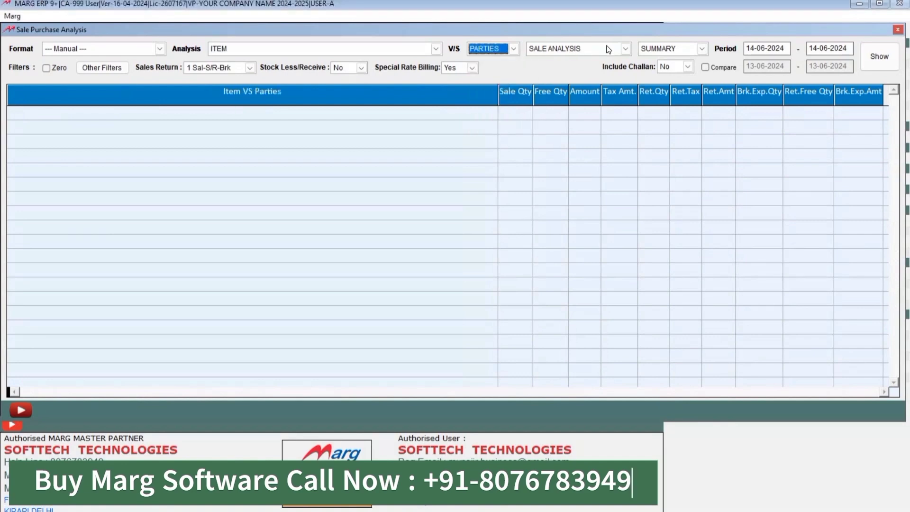
left_click(879, 56)
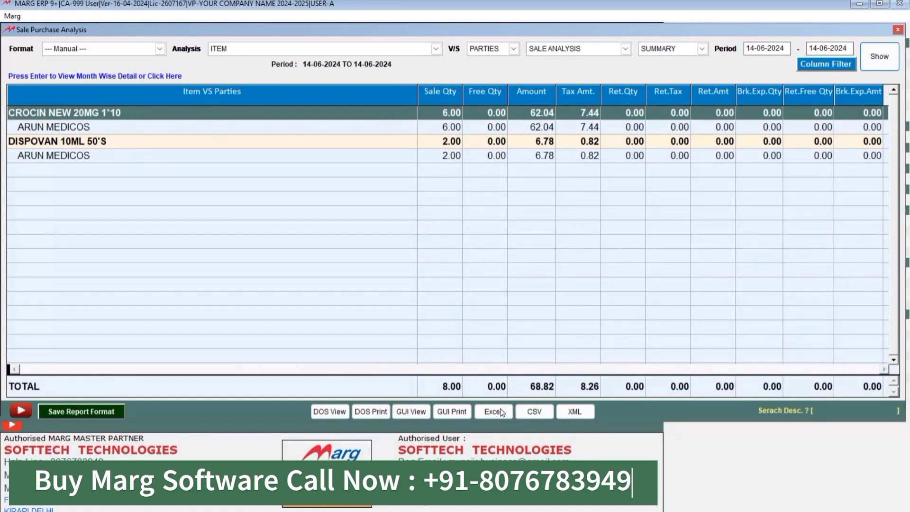
- Preview the item versus parties sale analysis in the graphical view, close the preview and exit the analysis
left_click(409, 411)
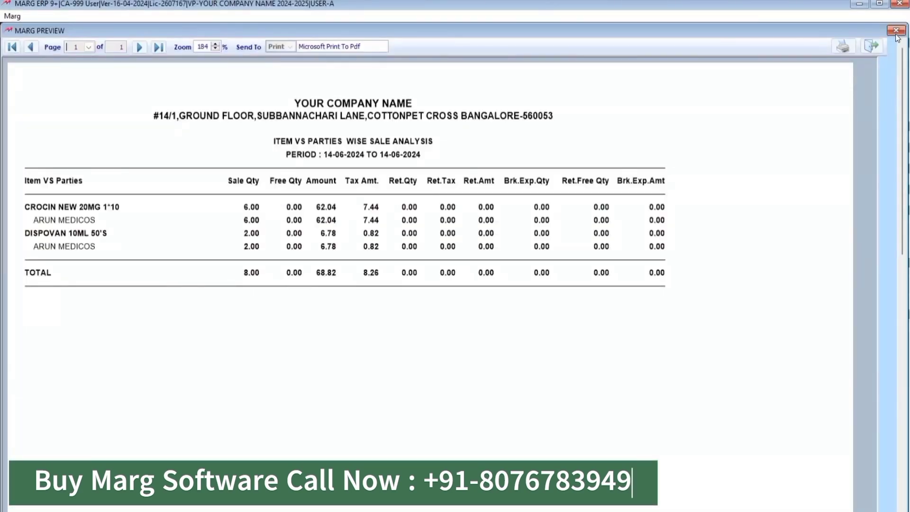
left_click(896, 30)
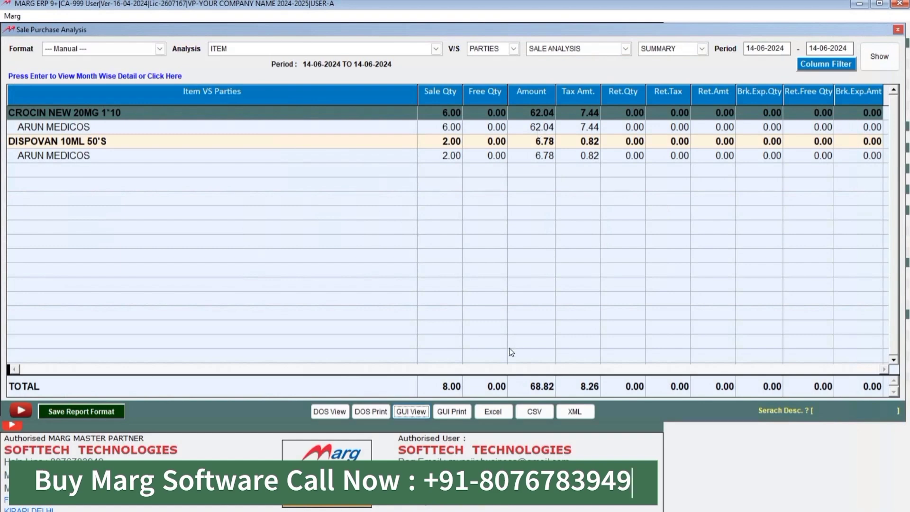
key("Escape")
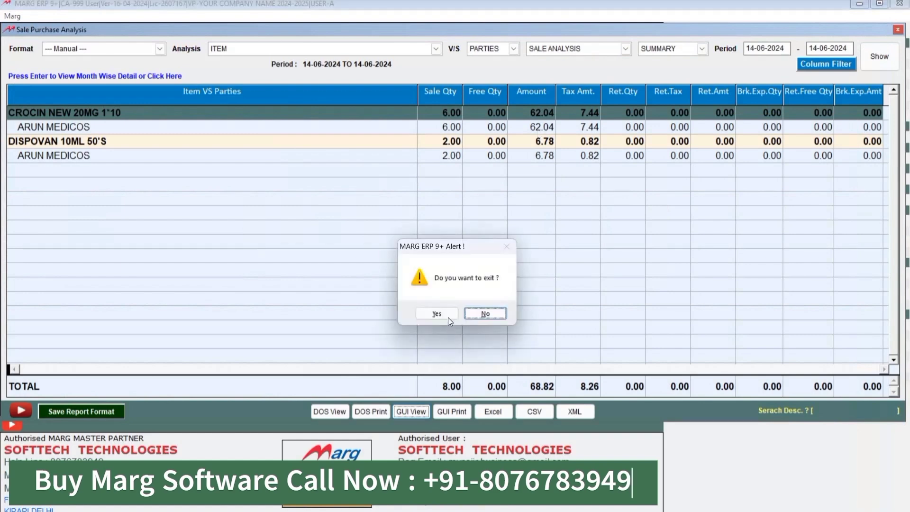
left_click(449, 314)
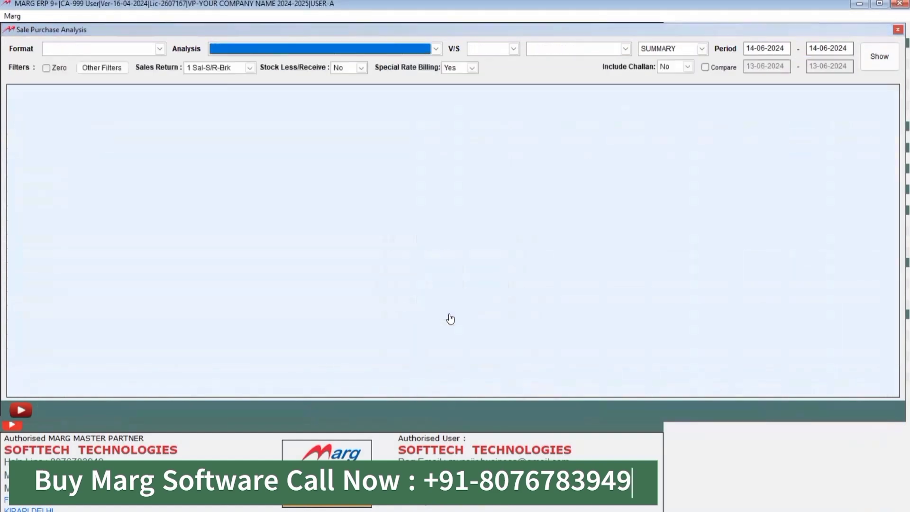